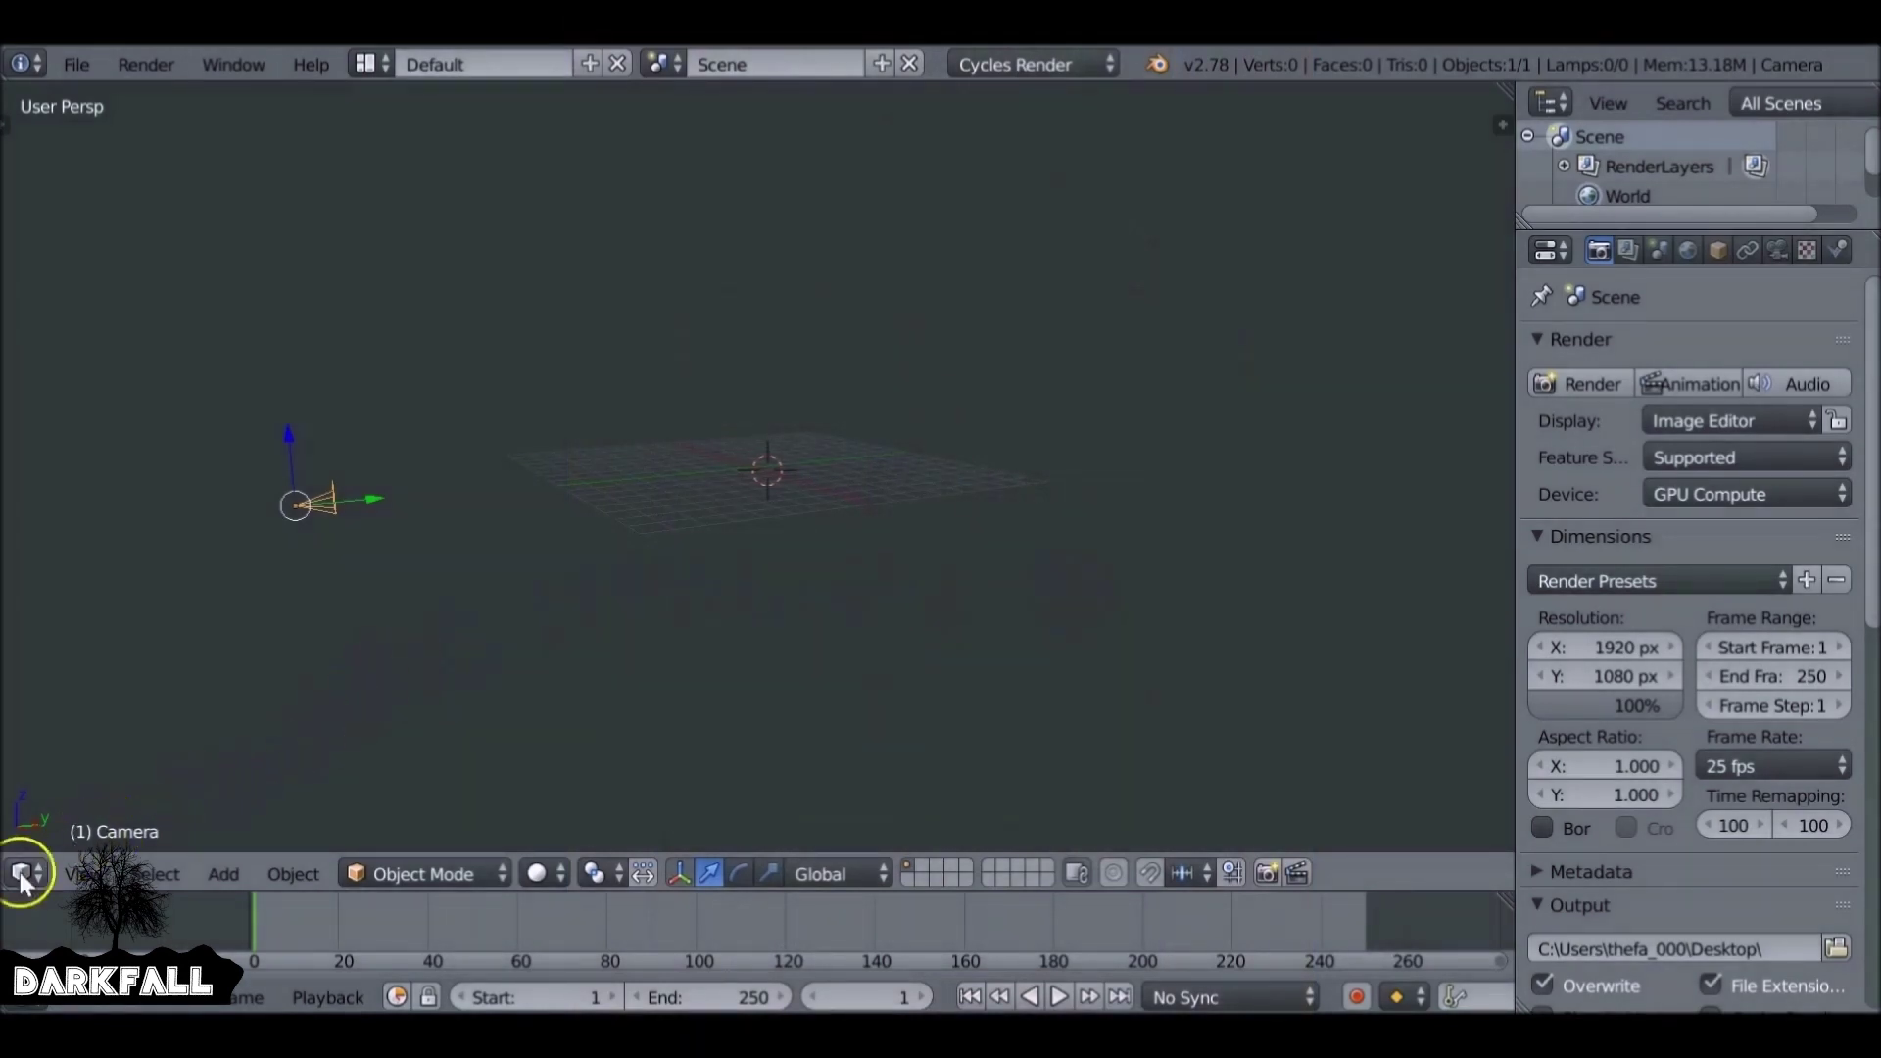
- Switch the 3D view to the Node Editor in compositing mode, with Use Nodes and Backdrop enabled
{"action": "left_click", "coordinate": [21, 875]}
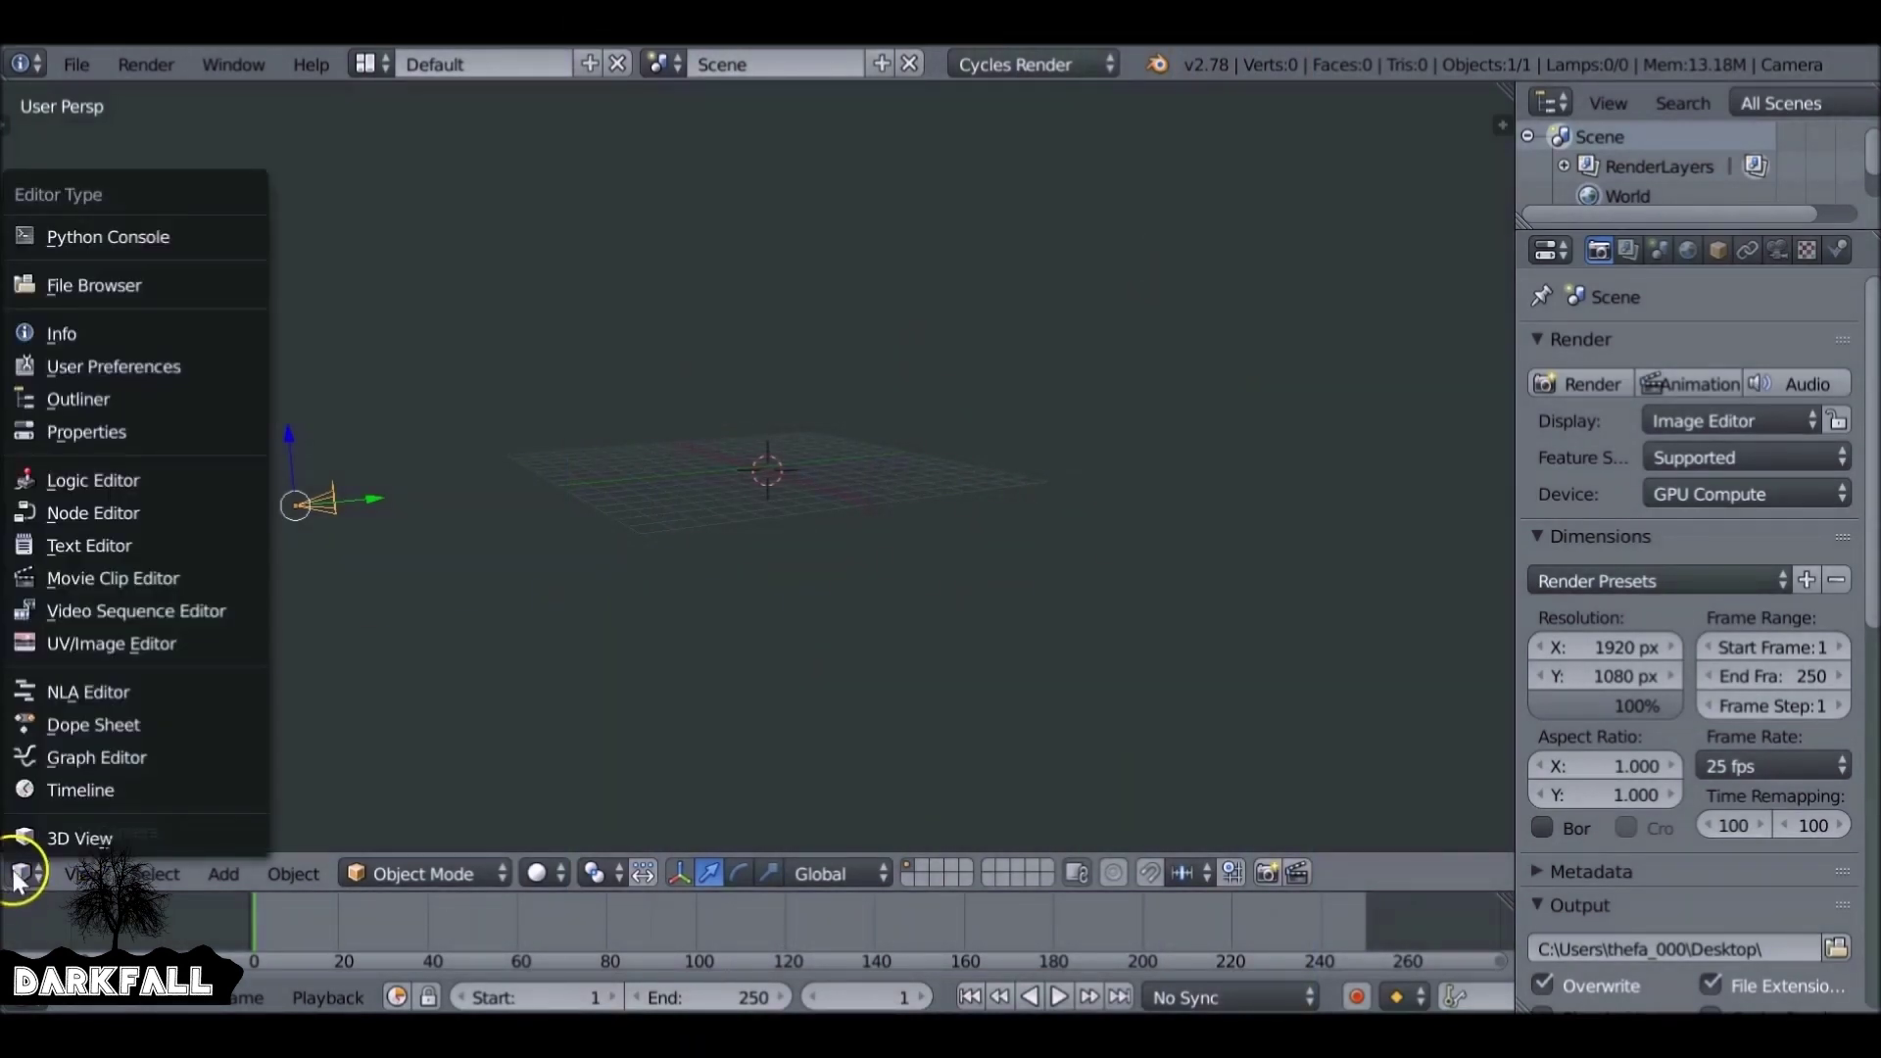
{"action": "left_click", "coordinate": [189, 514]}
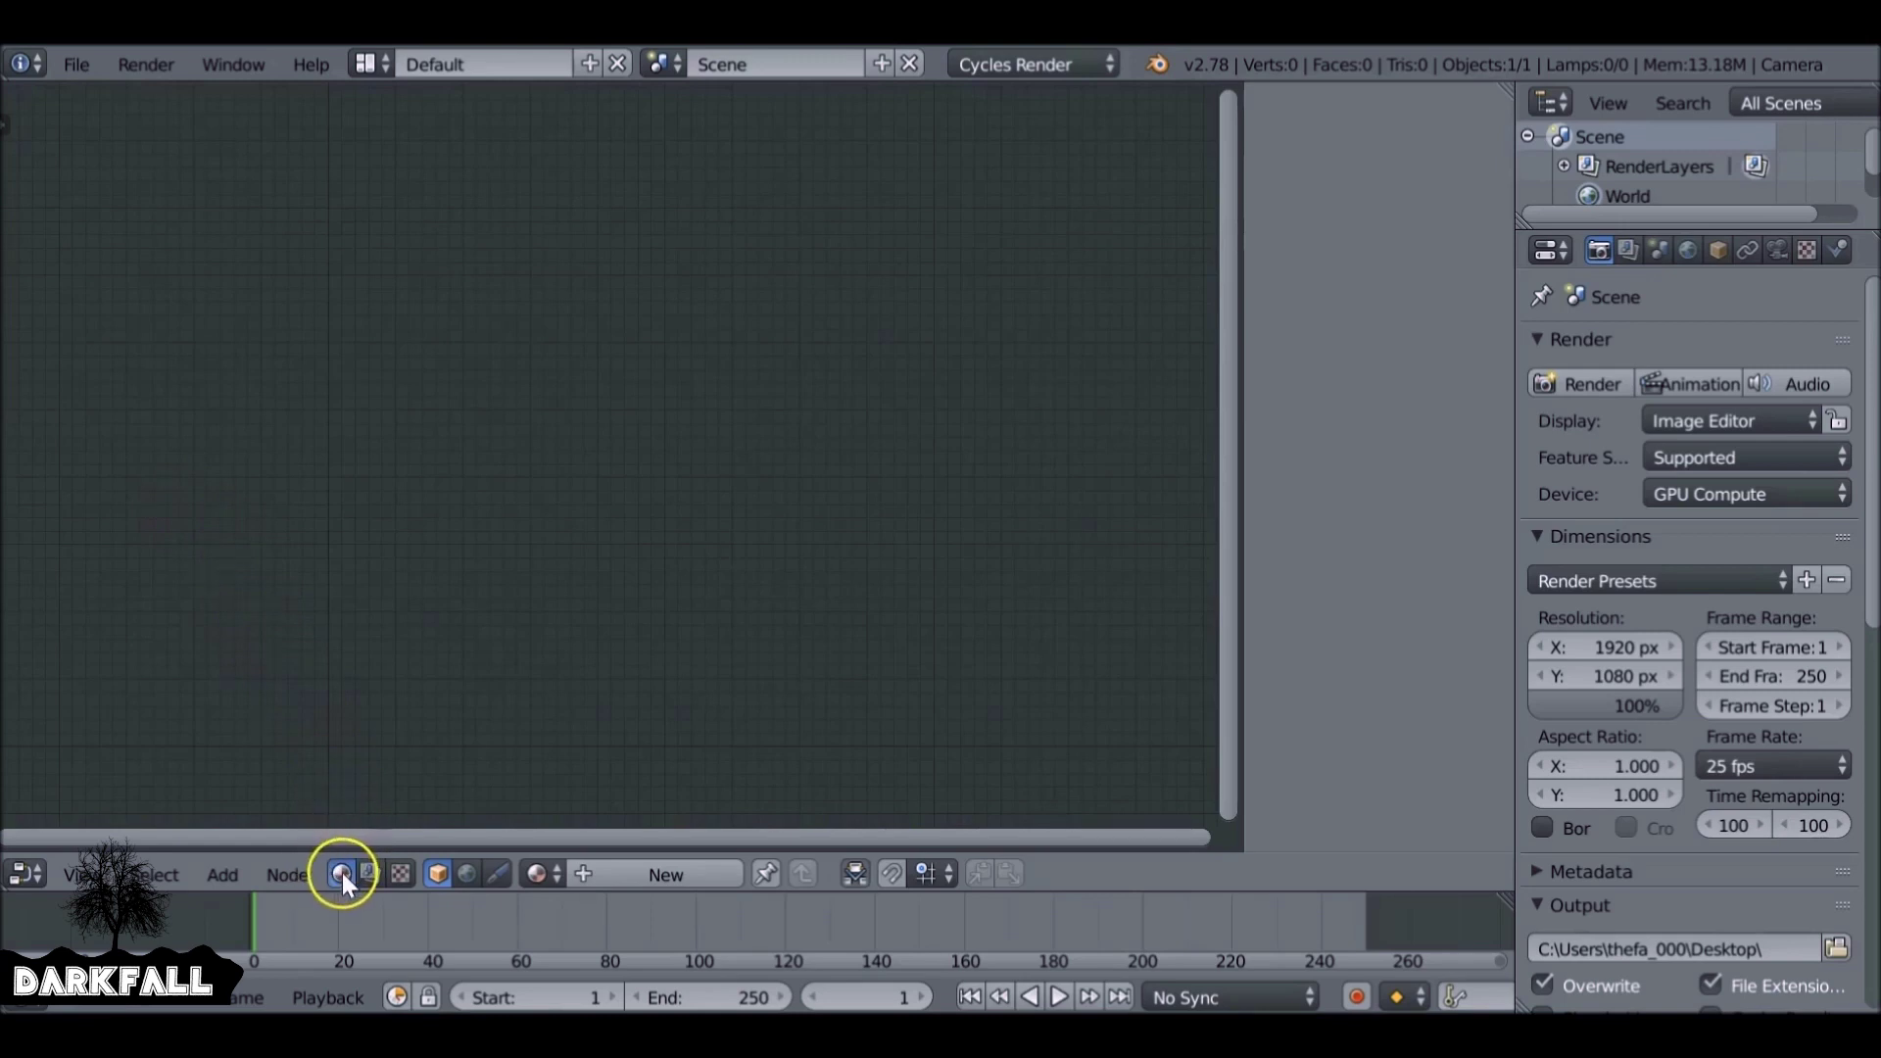
{"action": "left_click", "coordinate": [371, 875]}
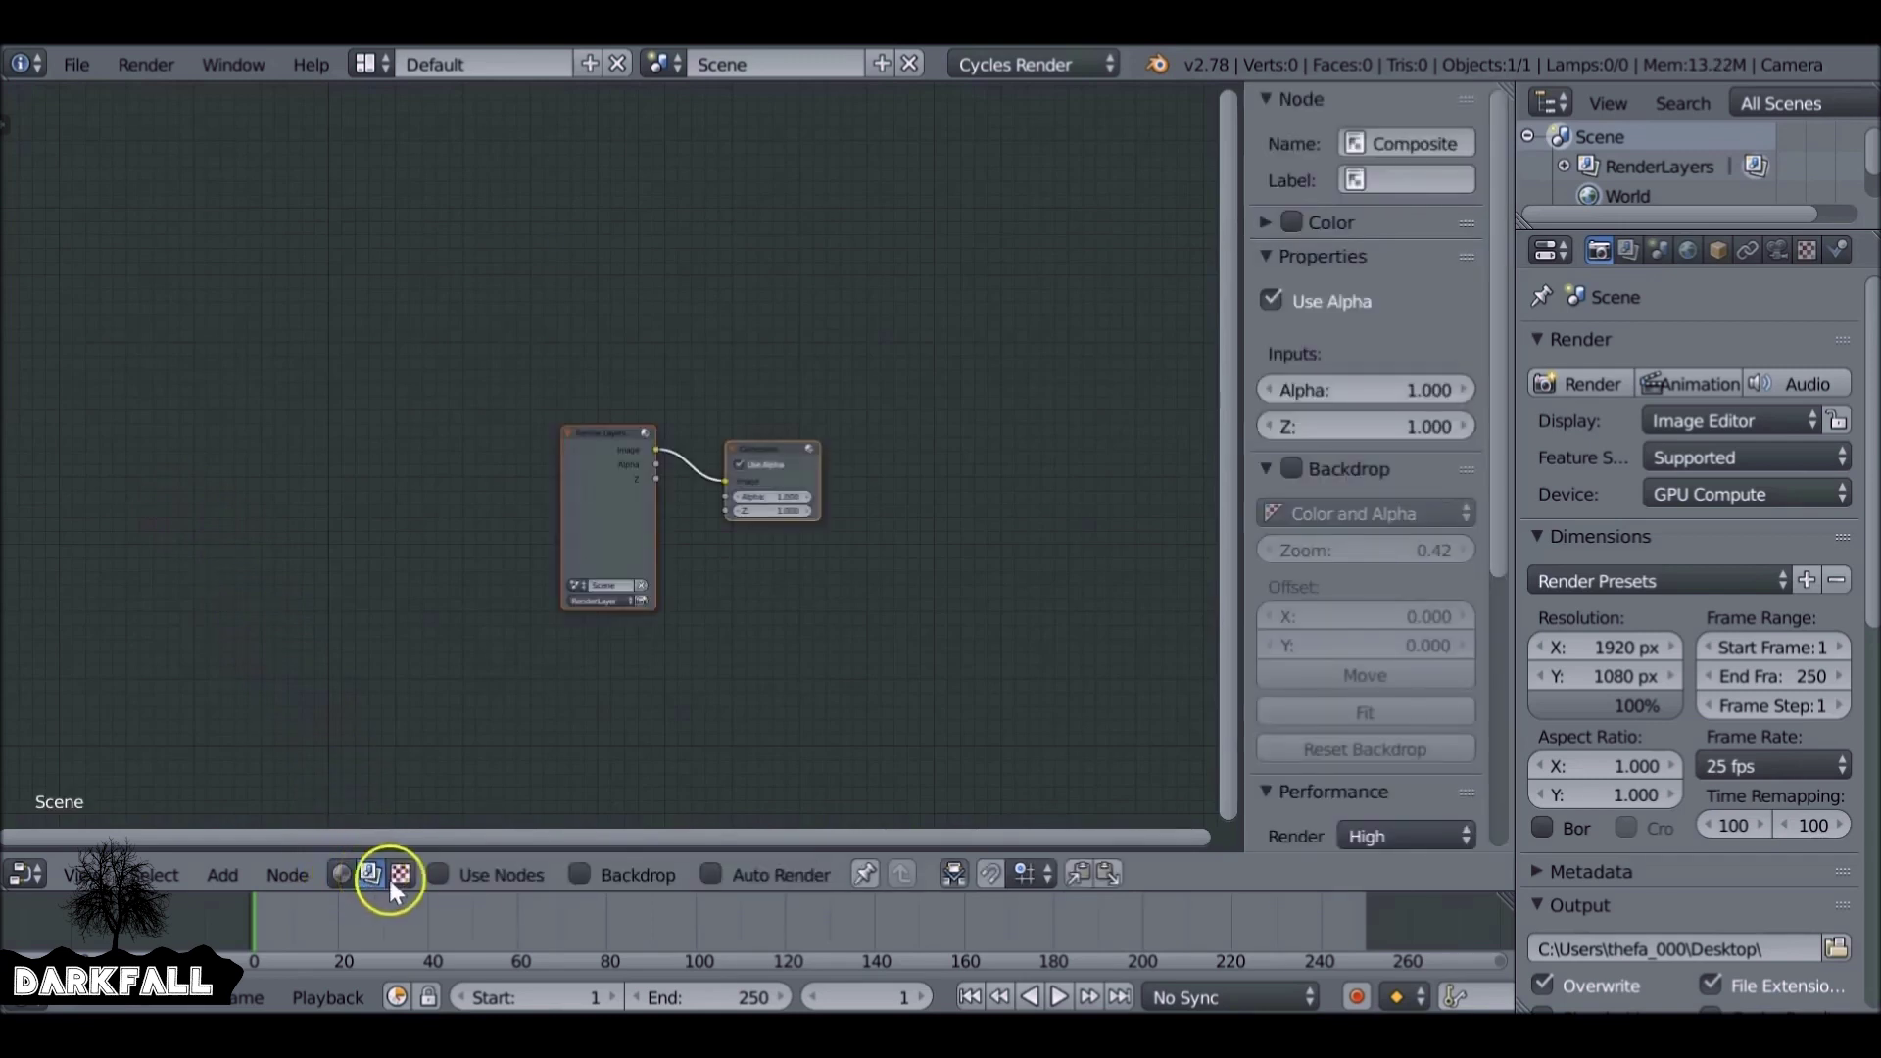
{"action": "left_click", "coordinate": [439, 874]}
{"action": "left_click", "coordinate": [581, 874]}
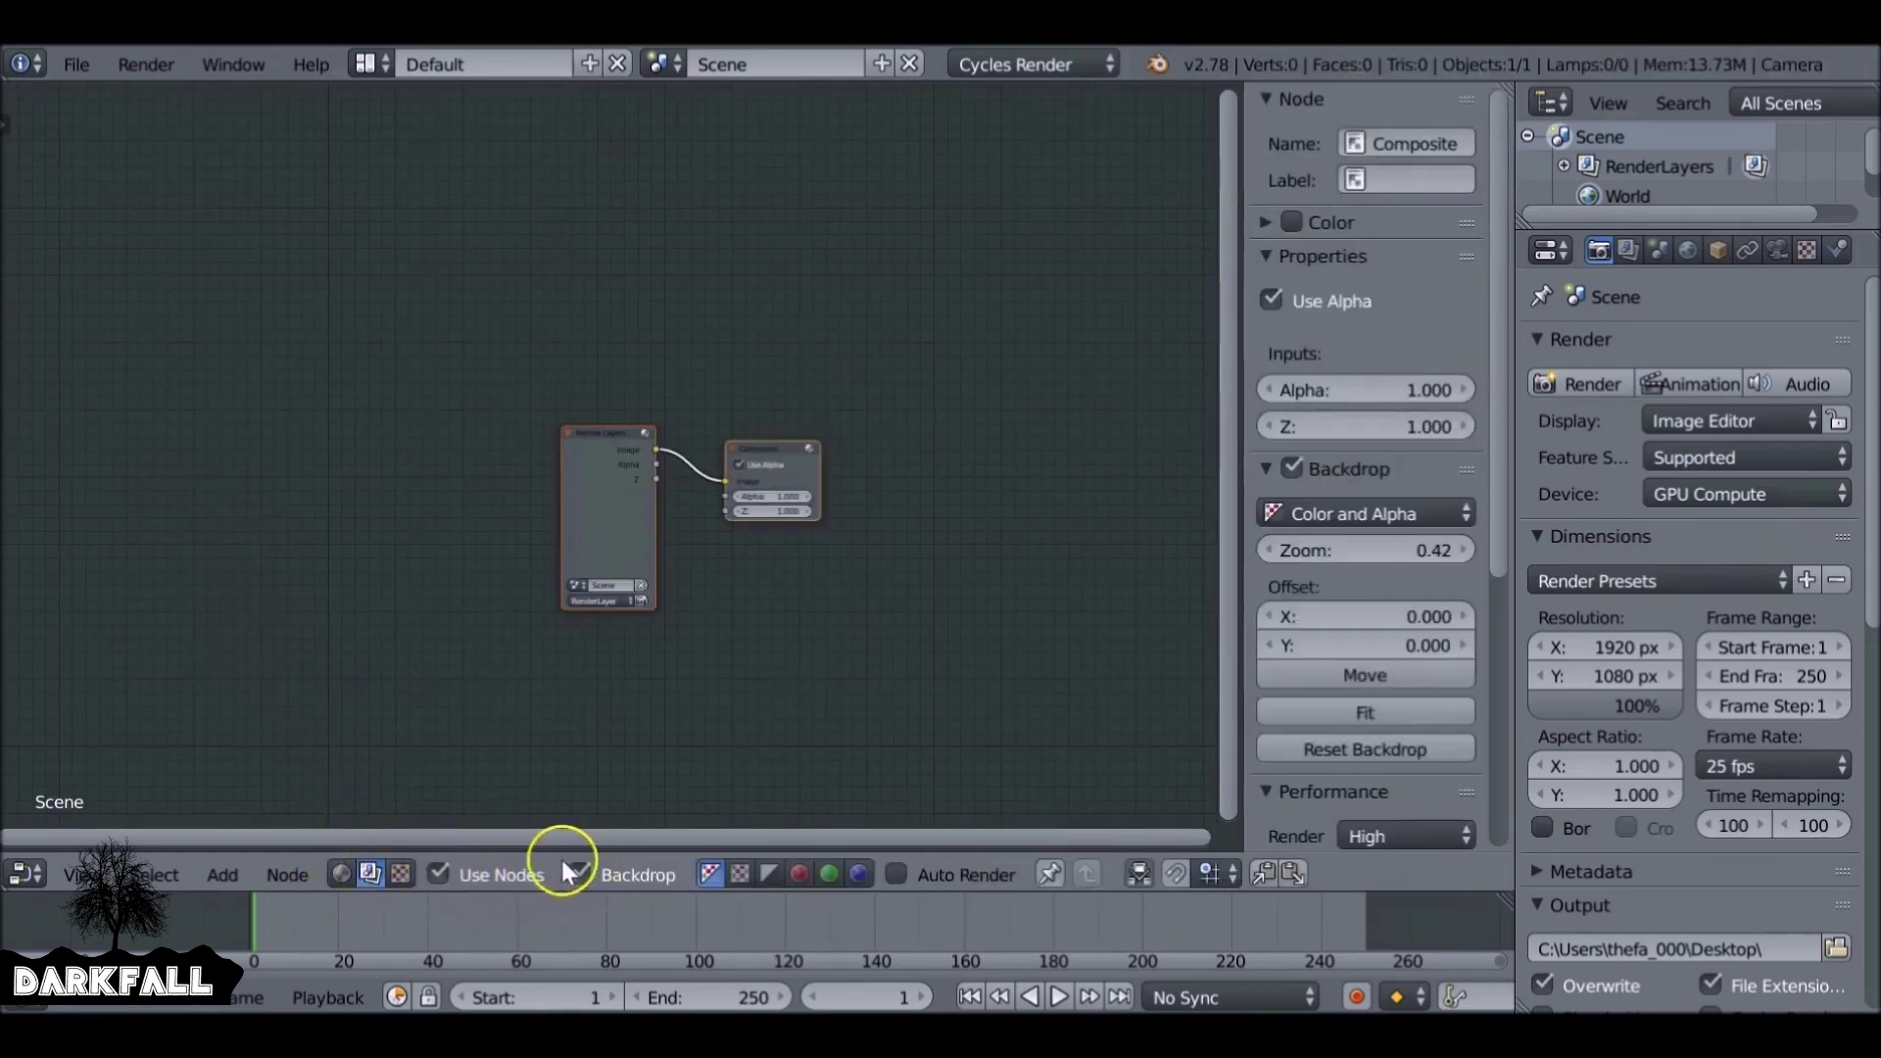
- Replace the Render Layers node with a Movie Clip node that holds the butterfly footage and feeds the Composite node
{"action": "left_click_drag", "start_coordinate": [607, 461], "coordinate": [437, 403]}
{"action": "key", "text": "x"}
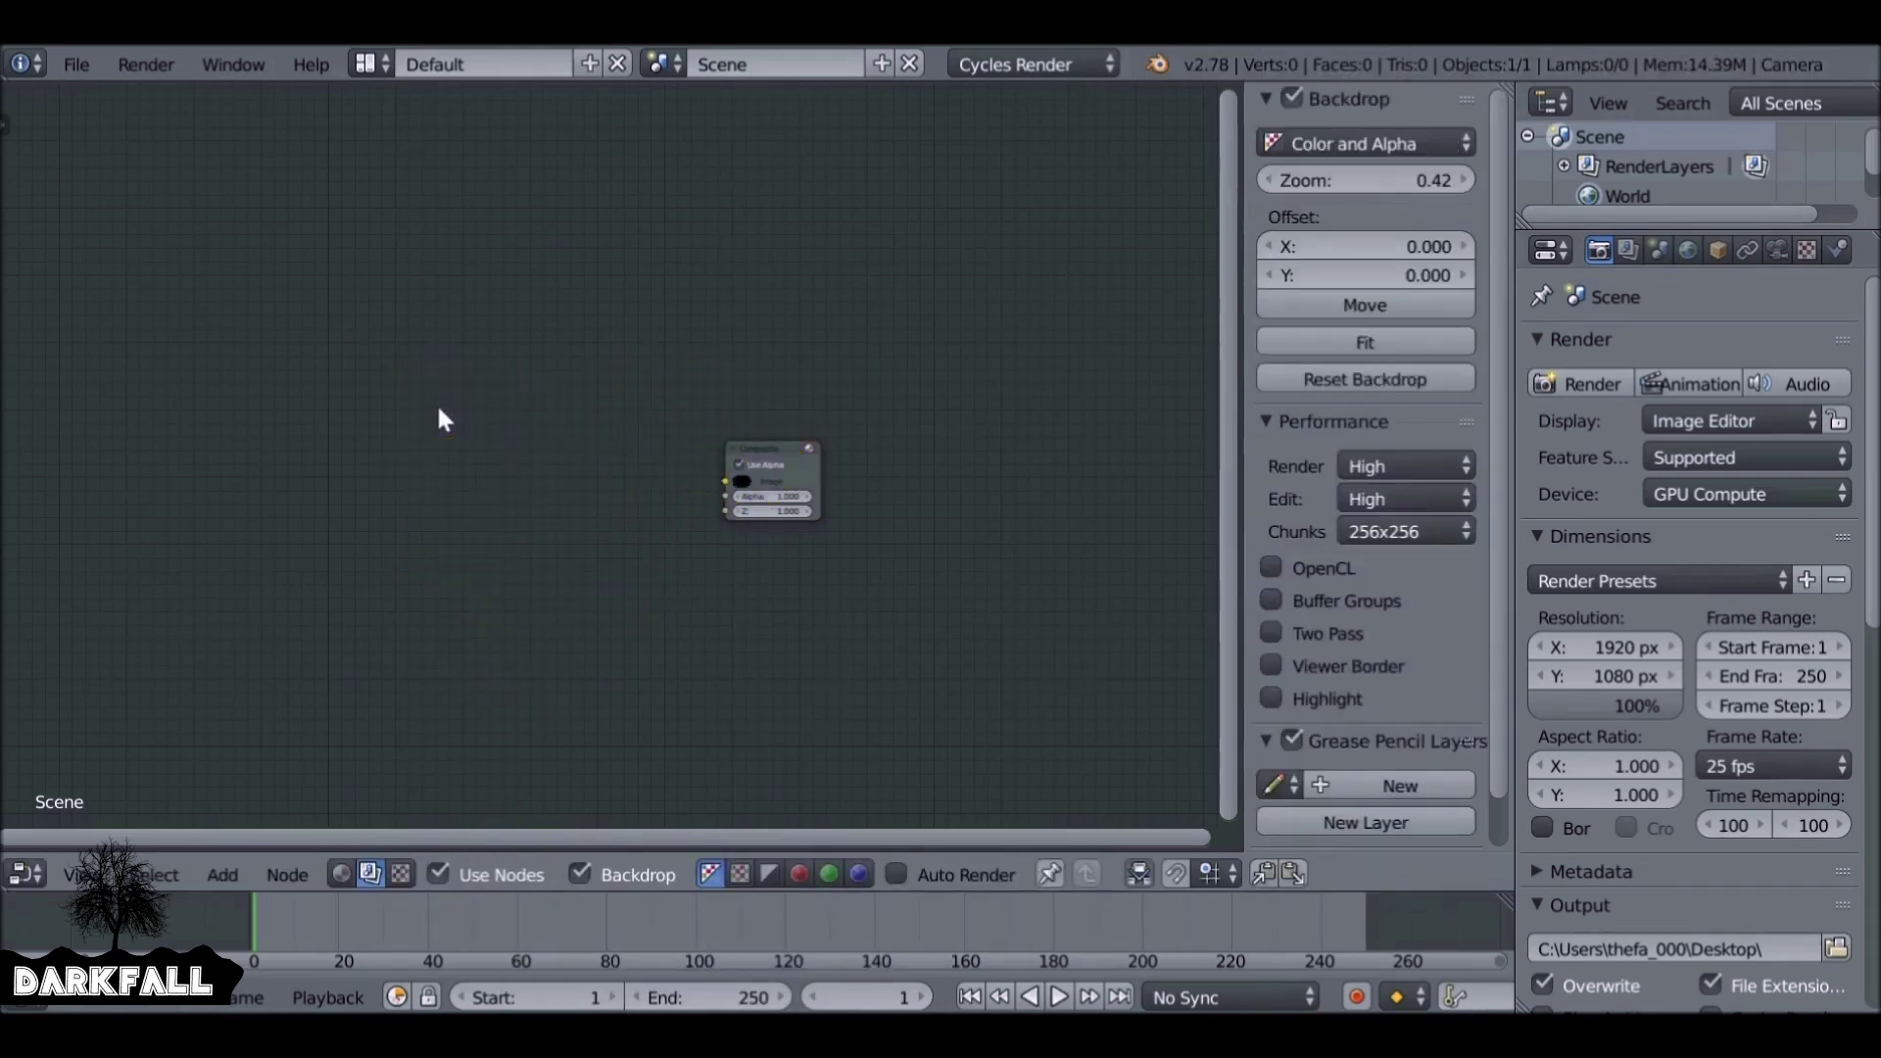
{"action": "key", "text": "shift+a"}
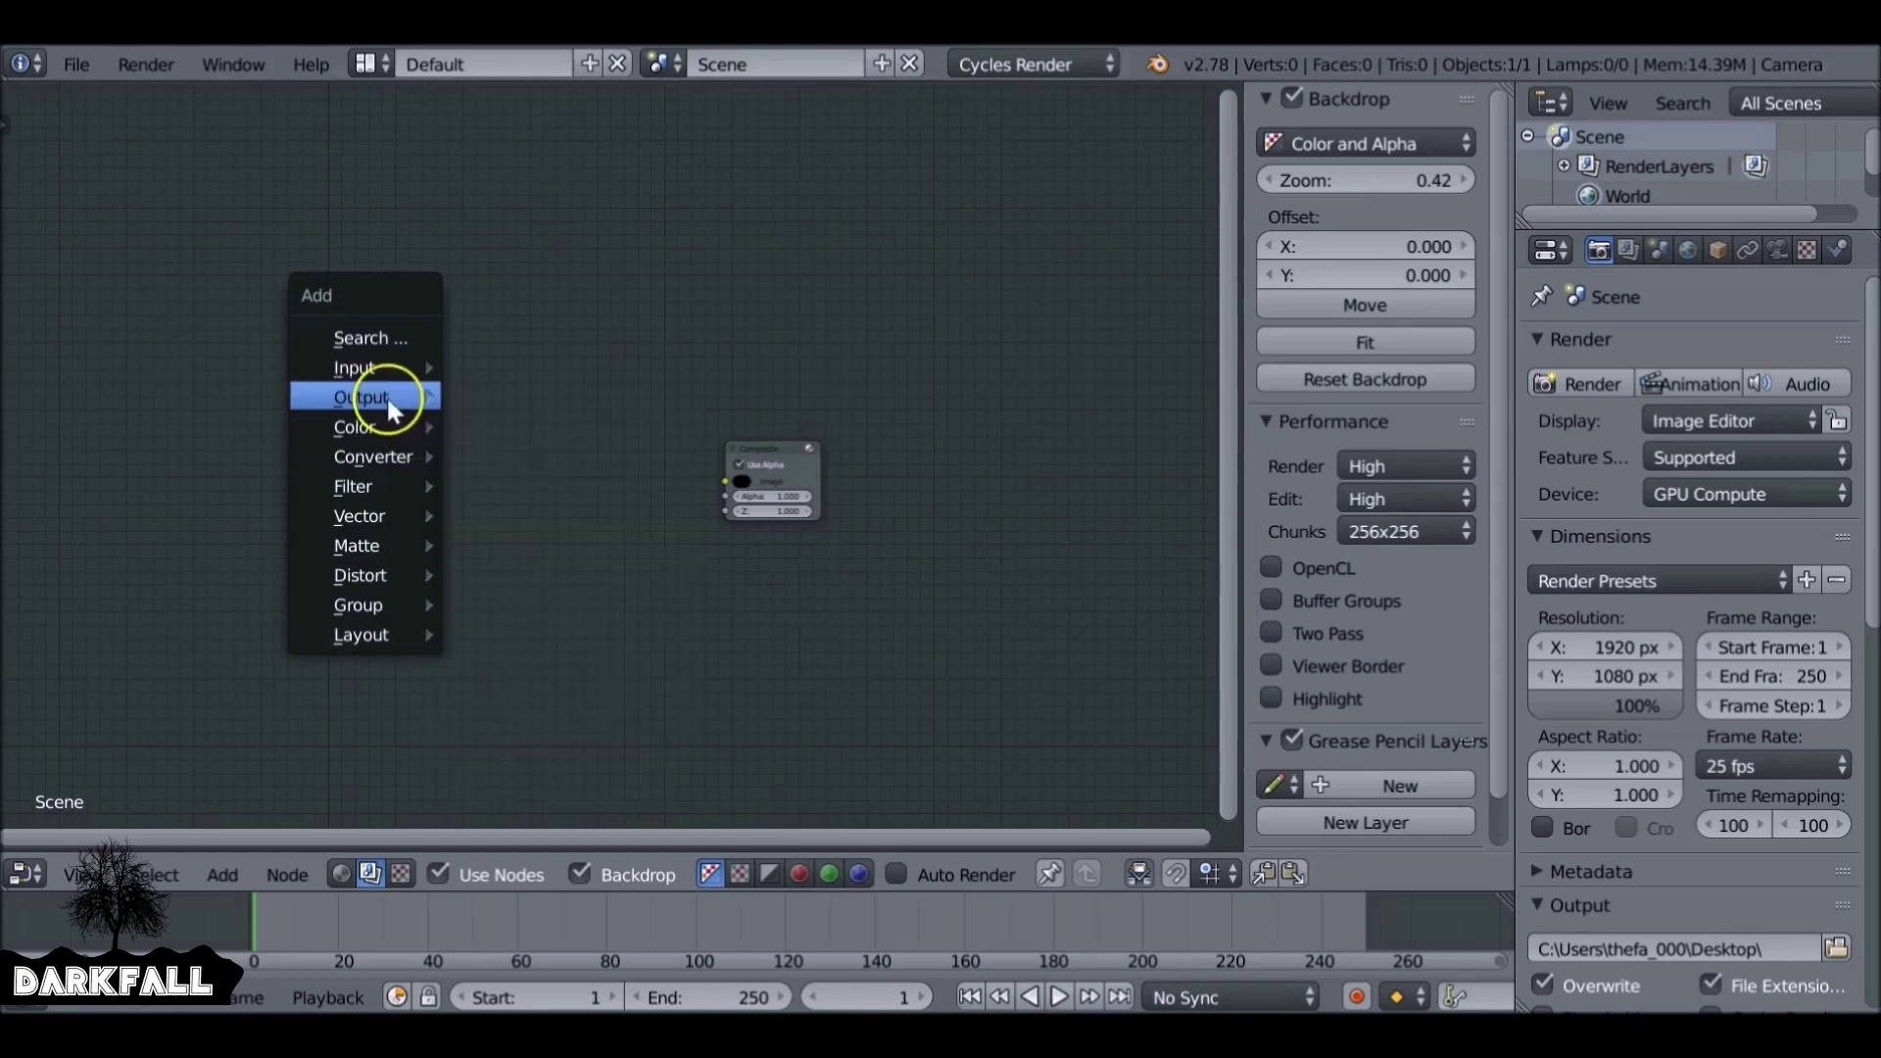
{"action": "mouse_move", "coordinate": [388, 364]}
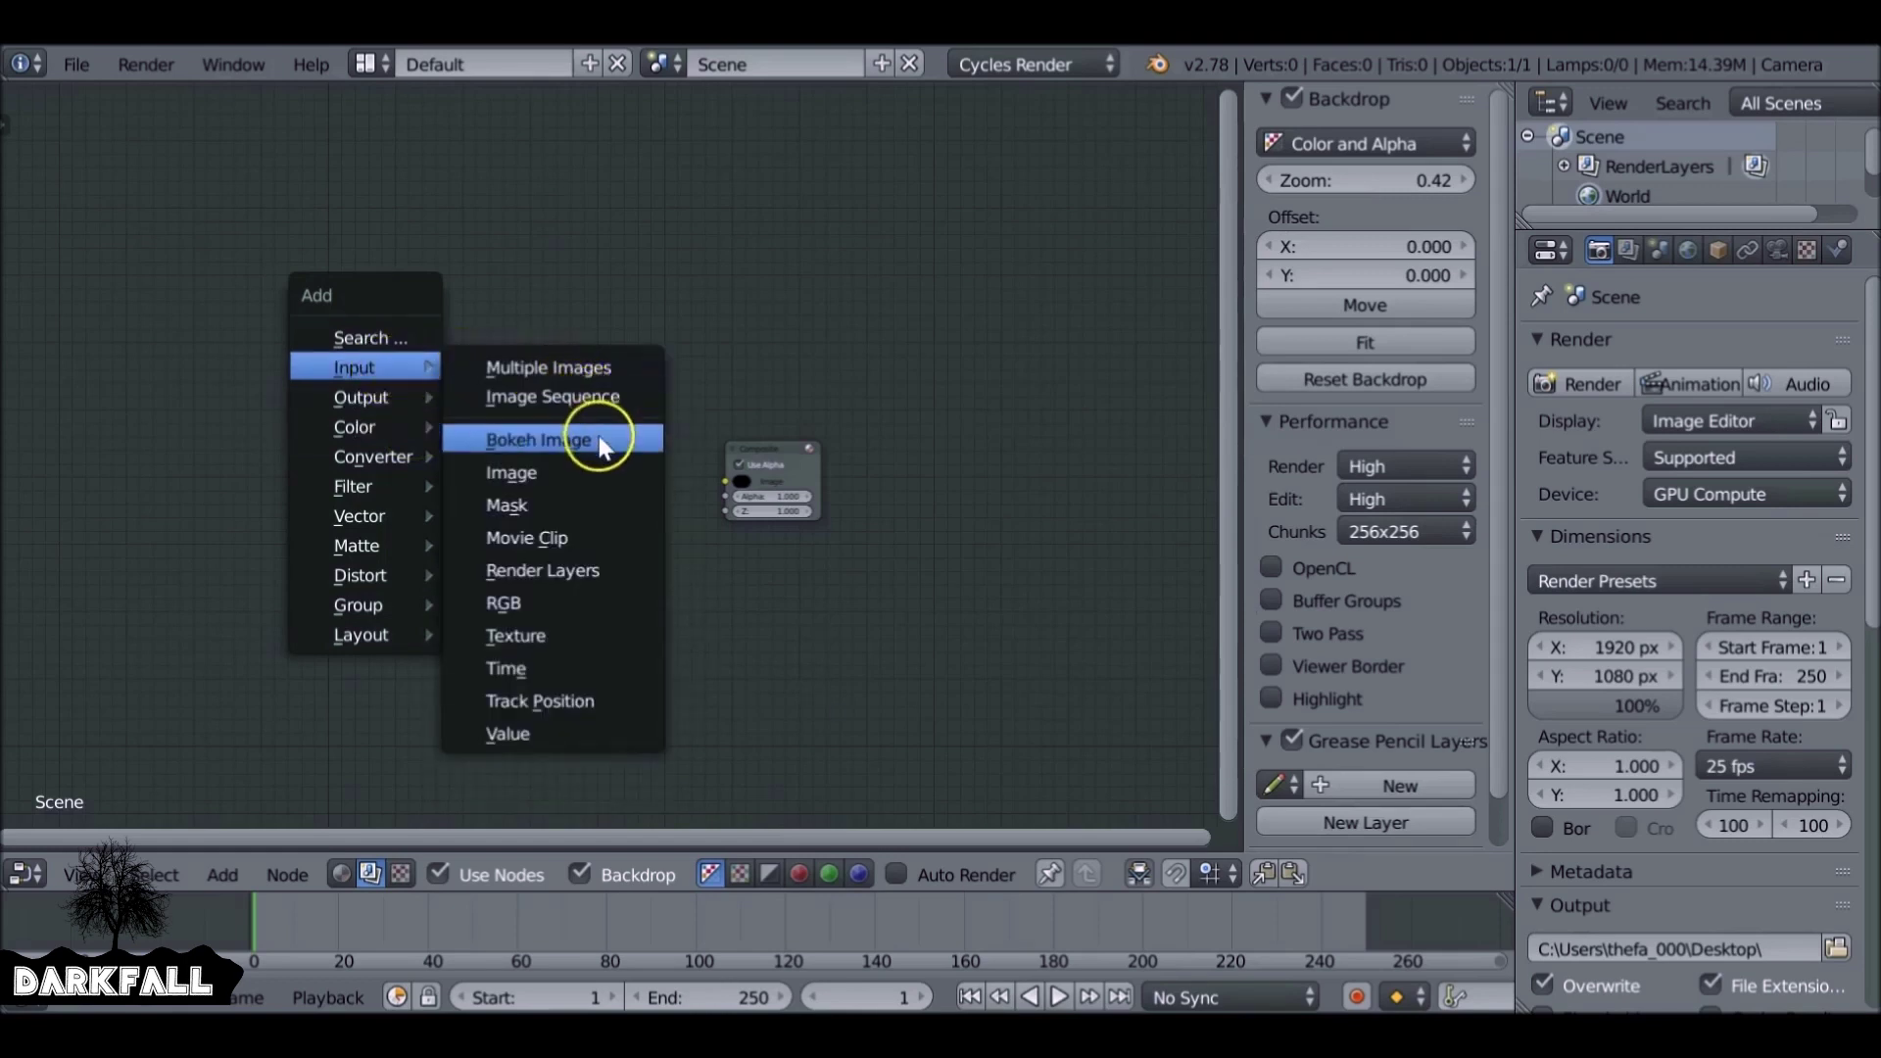
{"action": "left_click", "coordinate": [586, 534]}
{"action": "left_click", "coordinate": [386, 414]}
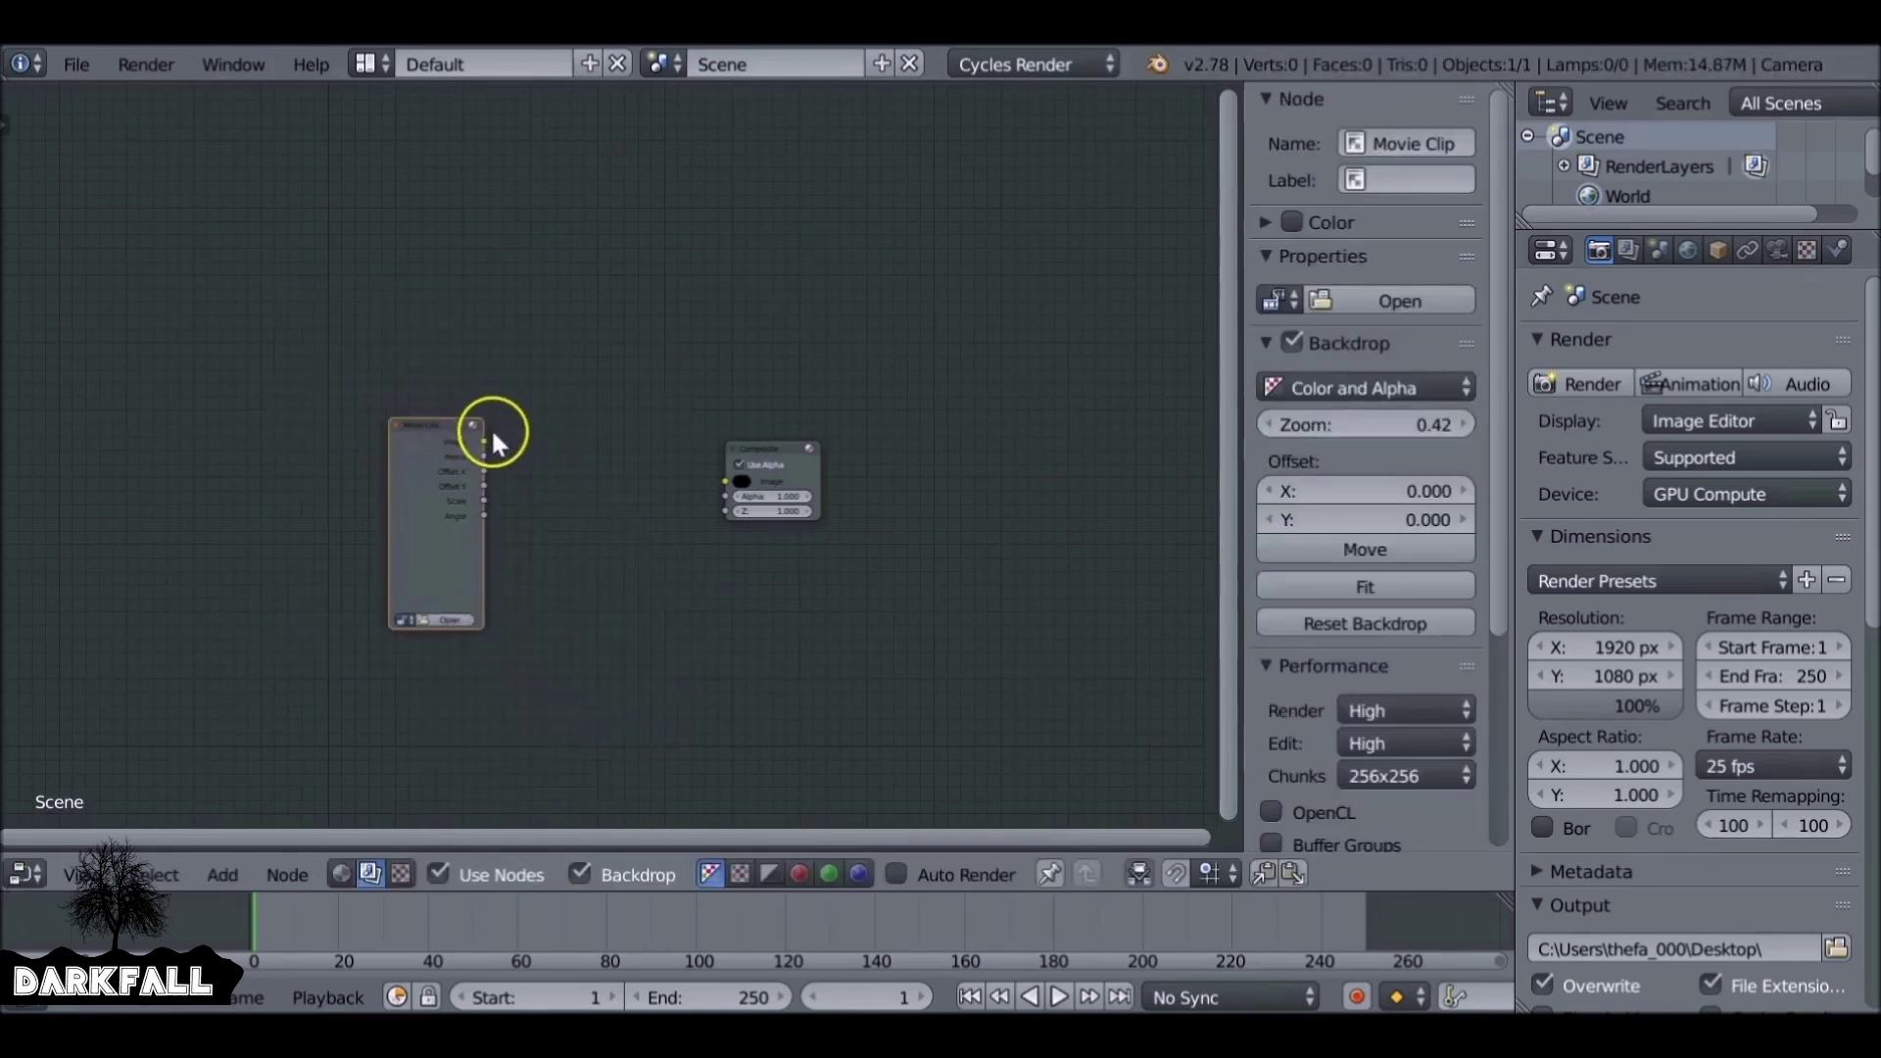
{"action": "left_click_drag", "start_coordinate": [483, 442], "coordinate": [727, 481]}
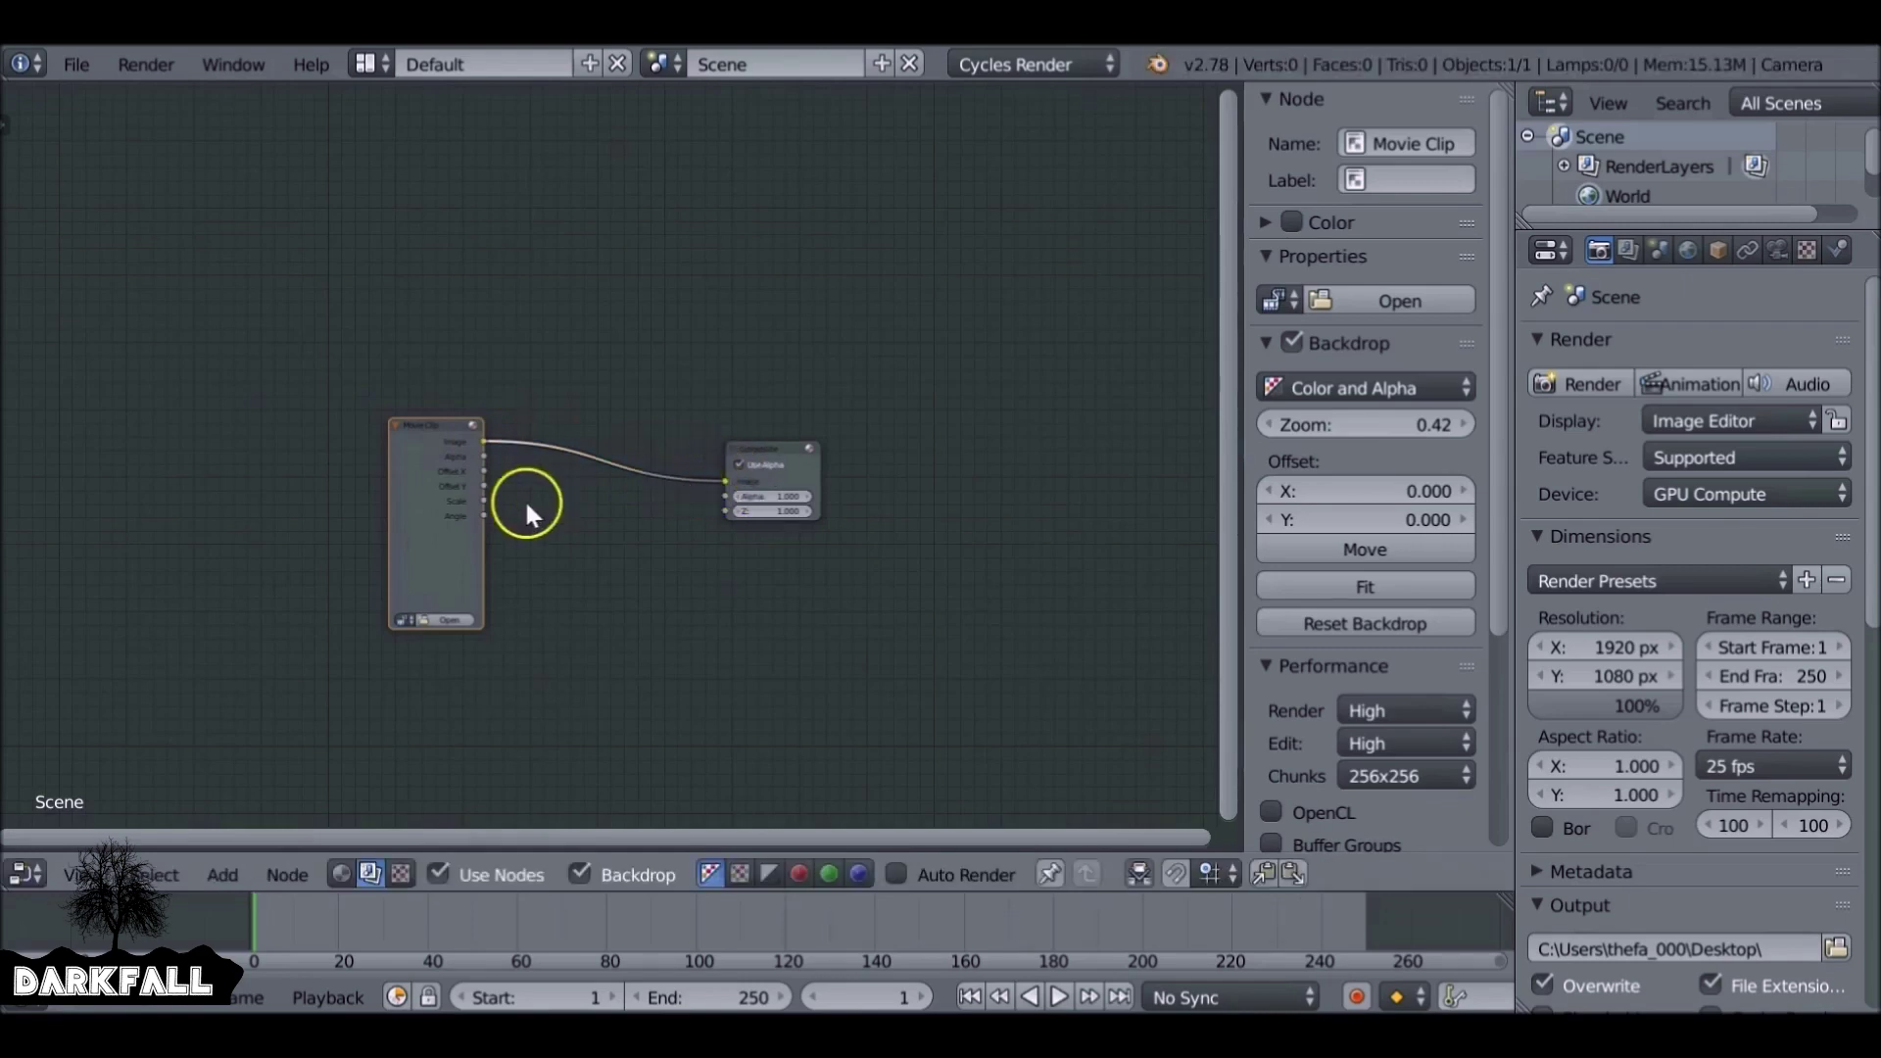
{"action": "left_click", "coordinate": [449, 619]}
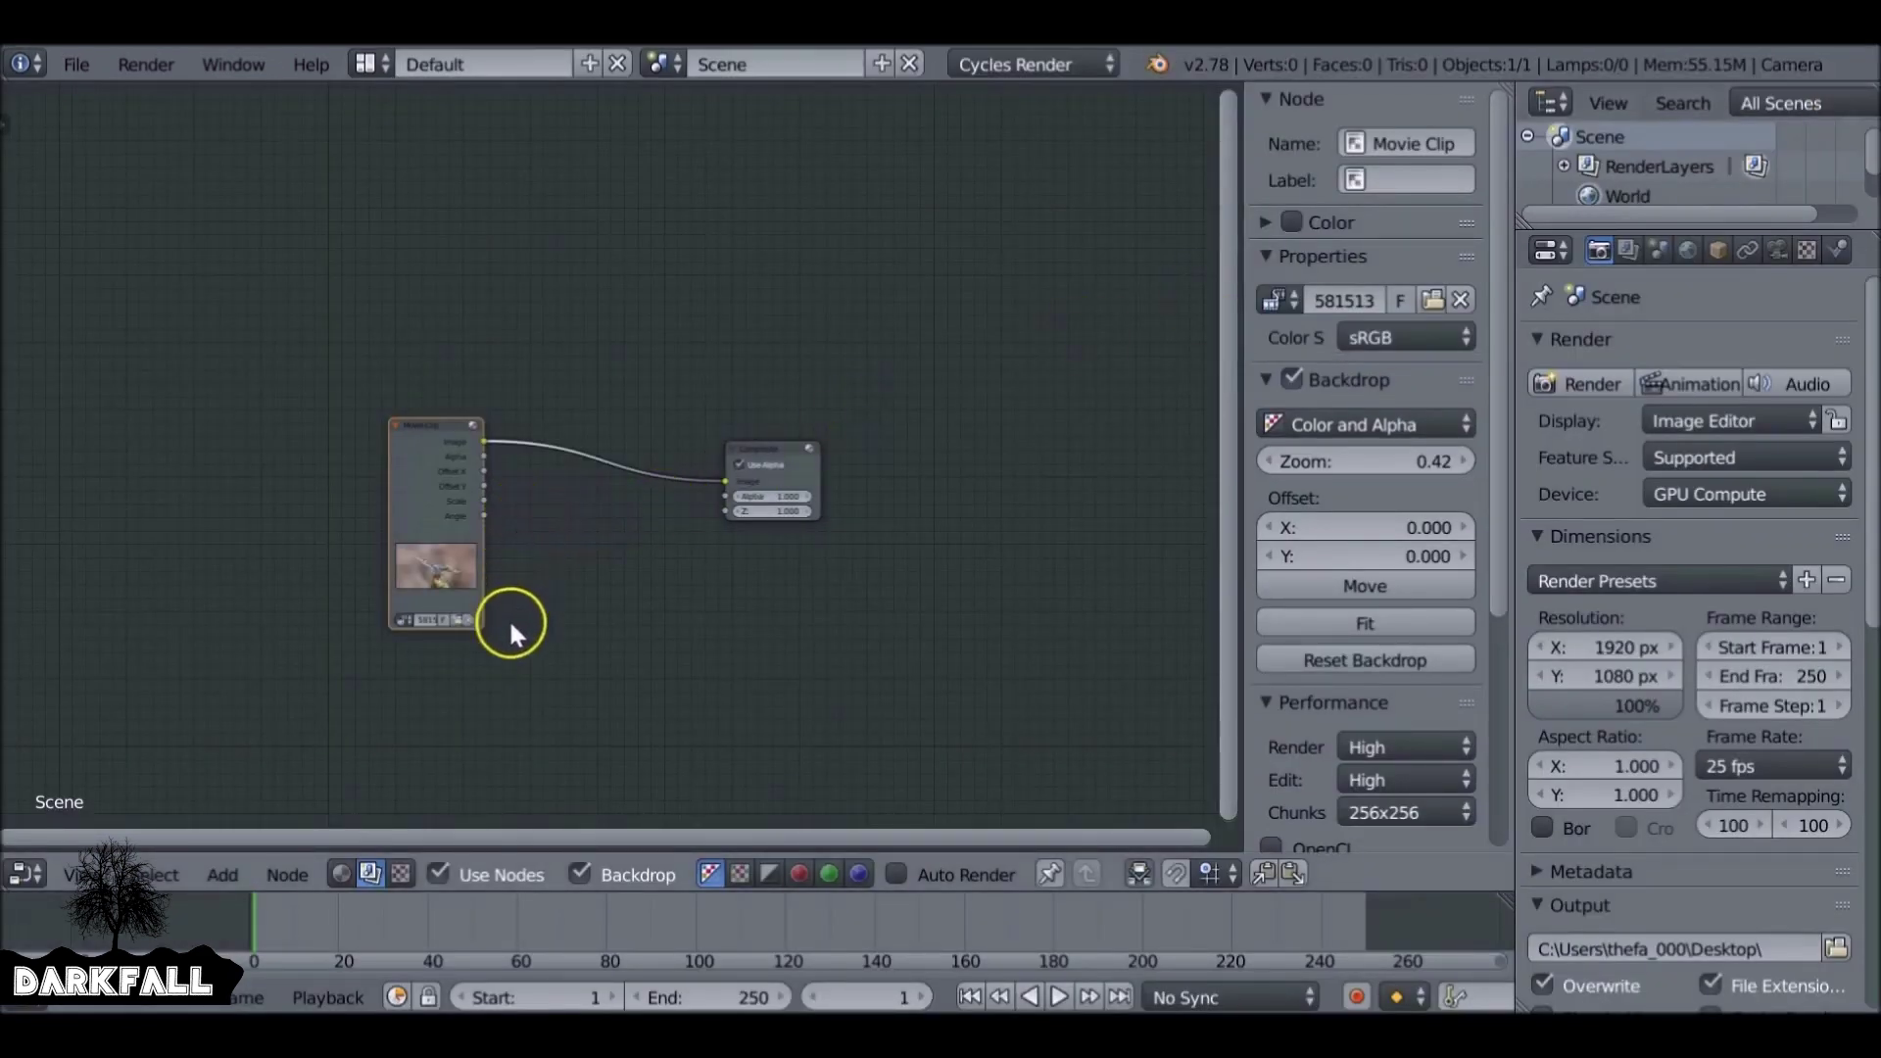
- Add a Viewer node fed by the Movie Clip's image output, and move the Movie Clip node beside the backdrop
{"action": "key", "text": "shift+a"}
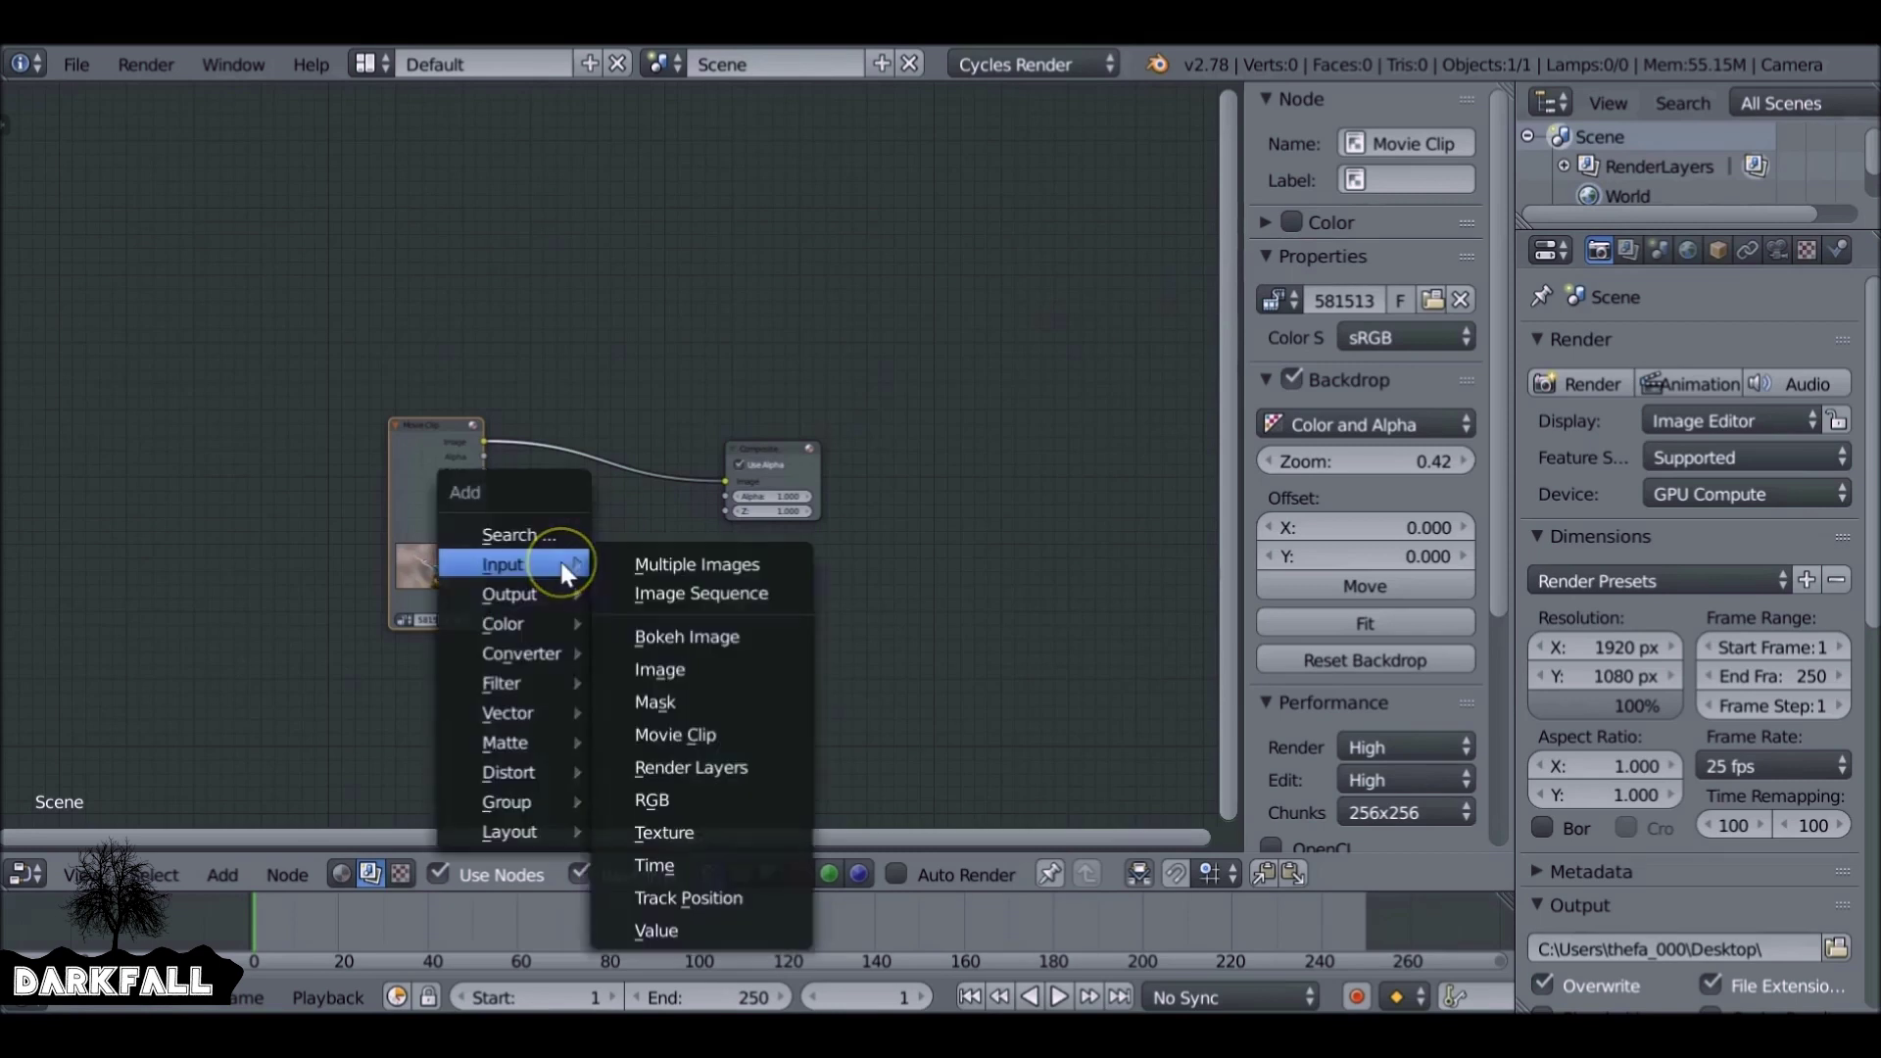
{"action": "mouse_move", "coordinate": [519, 594]}
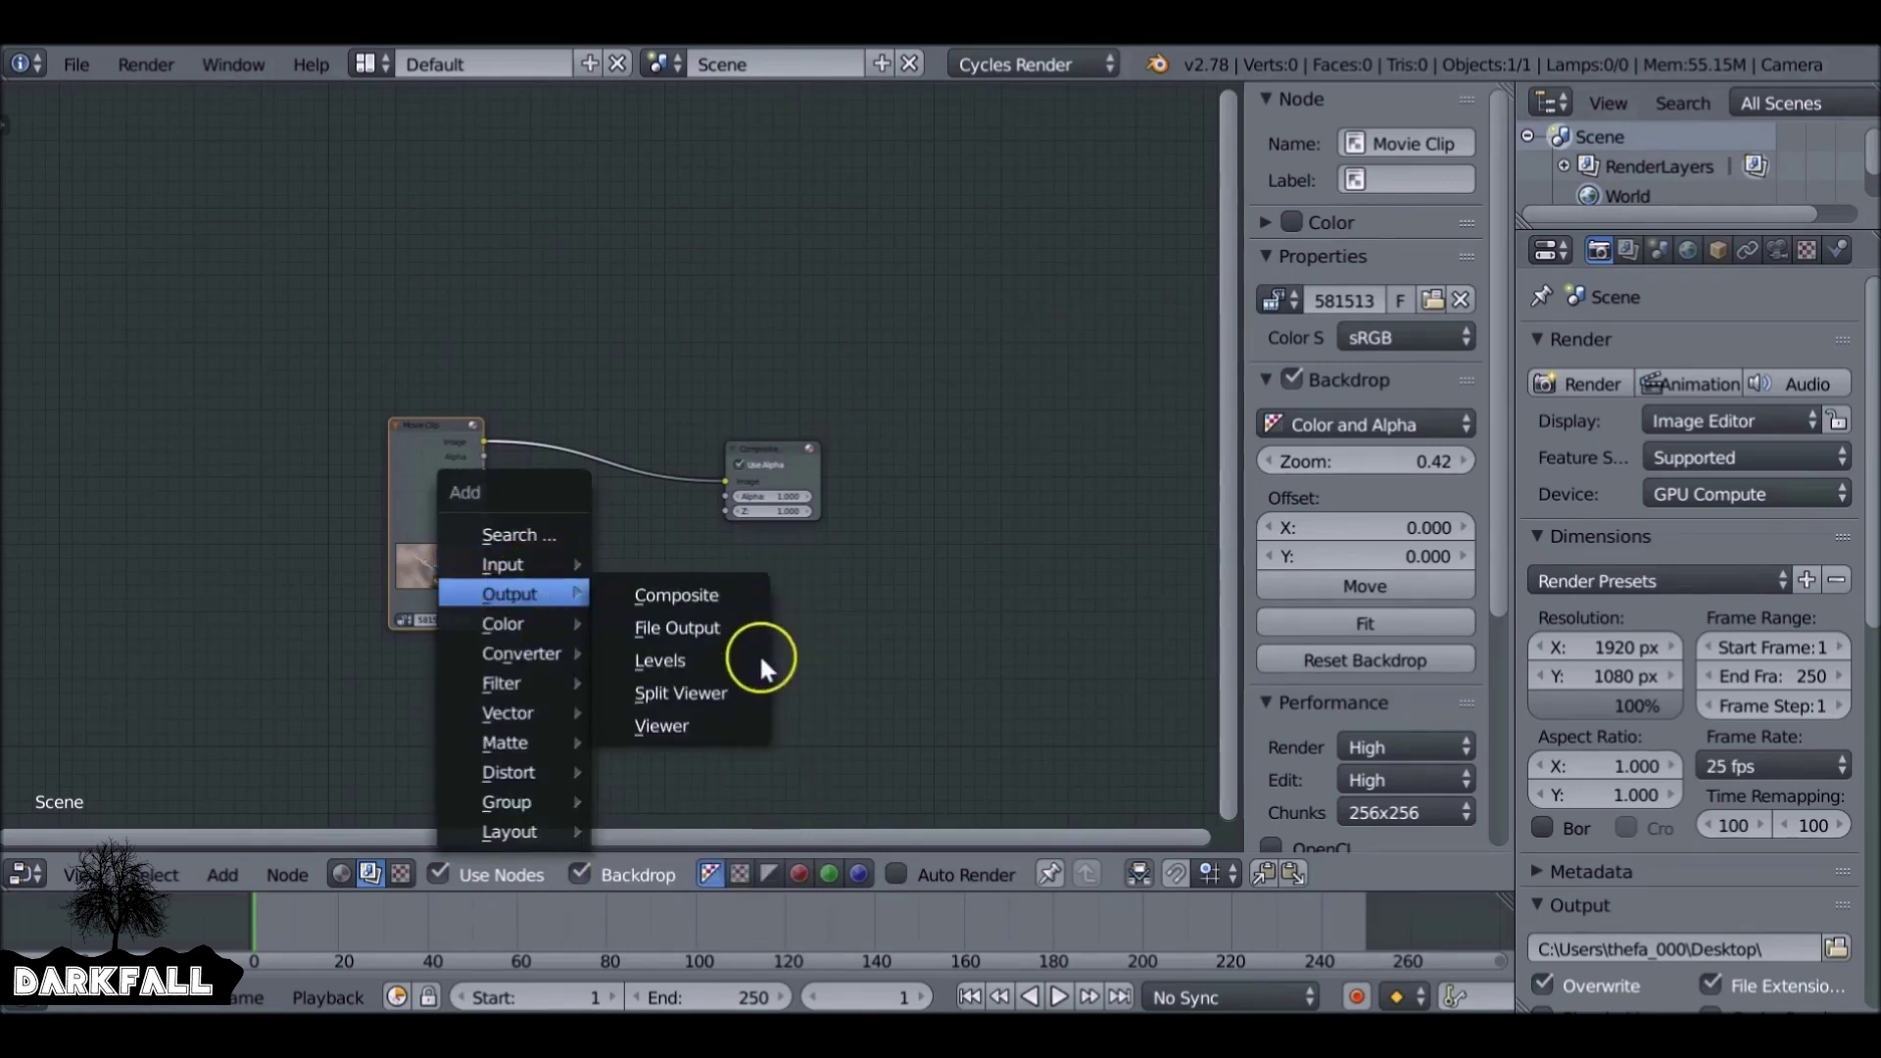
{"action": "left_click", "coordinate": [743, 722]}
{"action": "left_click", "coordinate": [757, 237]}
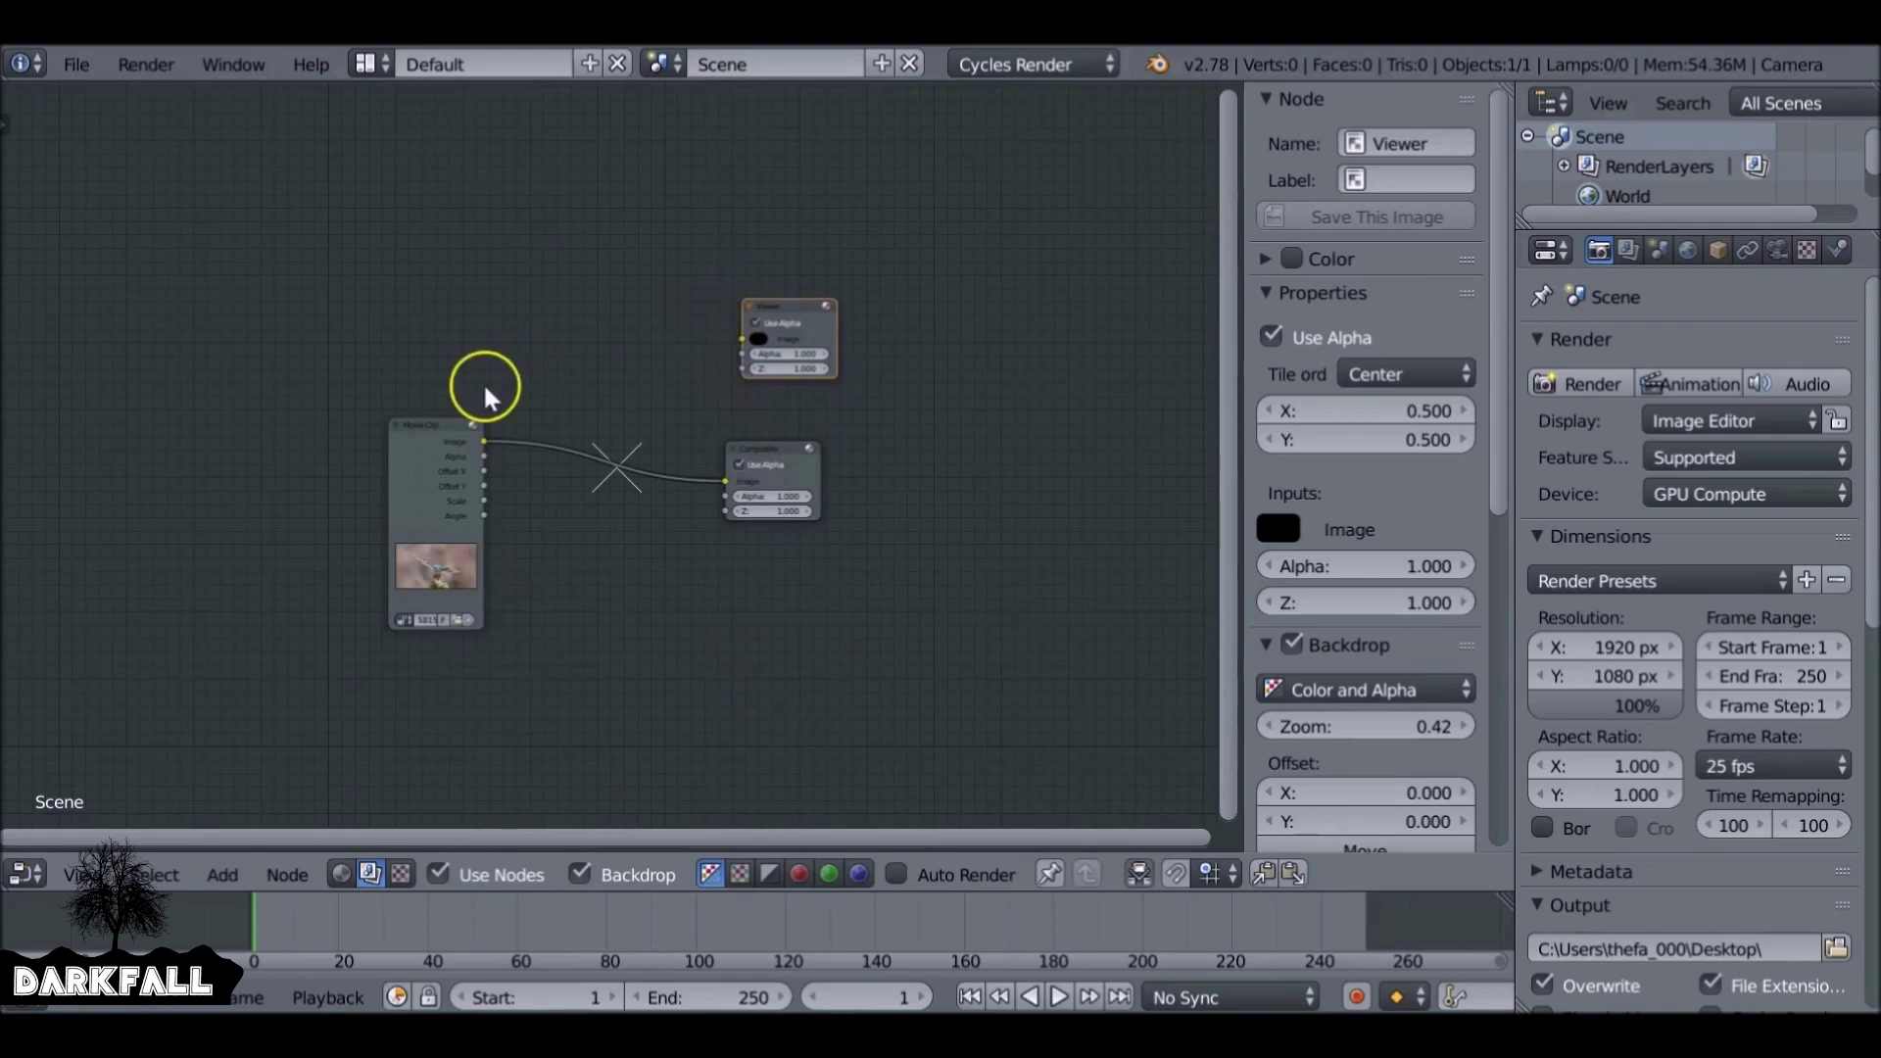
{"action": "left_click", "coordinate": [462, 432], "text": "ctrl+shift"}
{"action": "left_click_drag", "start_coordinate": [474, 437], "coordinate": [167, 251]}
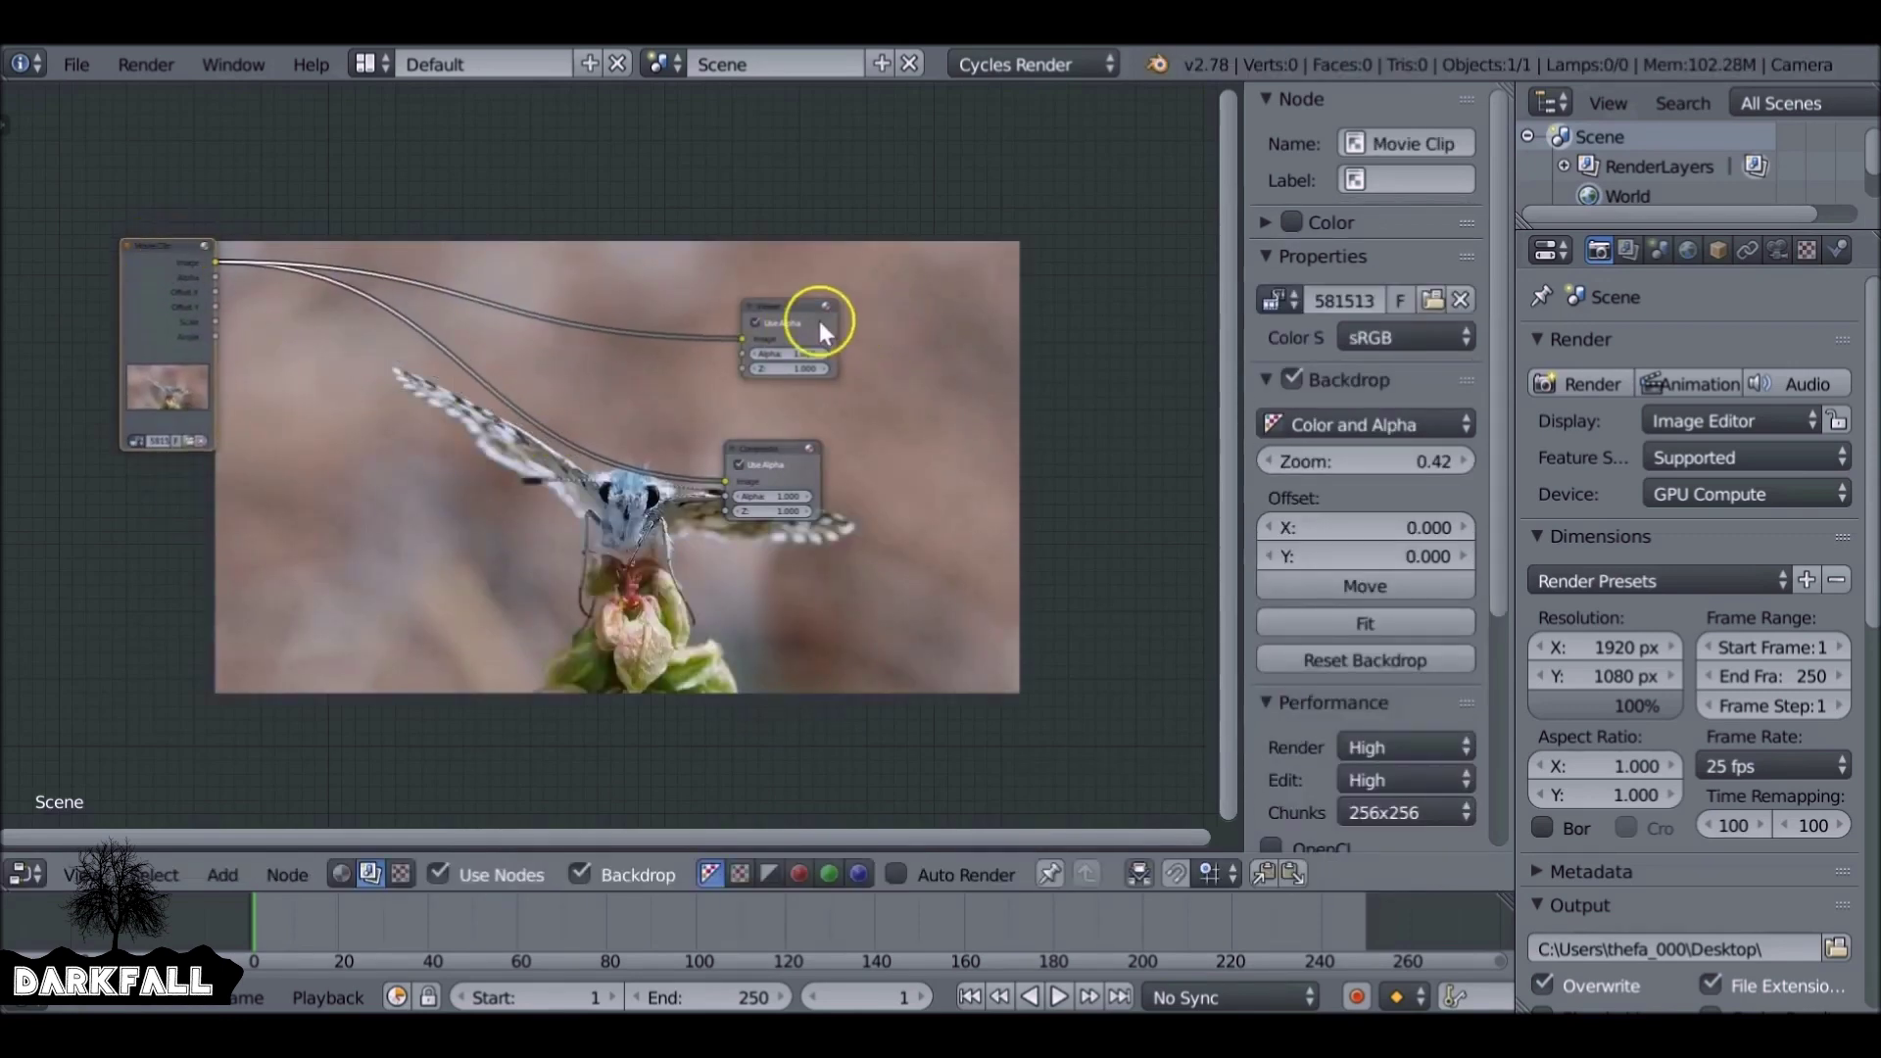
- Move the Viewer and Composite nodes clear of the backdrop image, and scrub through the clip before returning to the first frame
{"action": "left_click_drag", "start_coordinate": [817, 316], "coordinate": [1108, 240]}
{"action": "left_click_drag", "start_coordinate": [784, 442], "coordinate": [1109, 305]}
{"action": "left_click_drag", "start_coordinate": [837, 912], "coordinate": [1262, 917]}
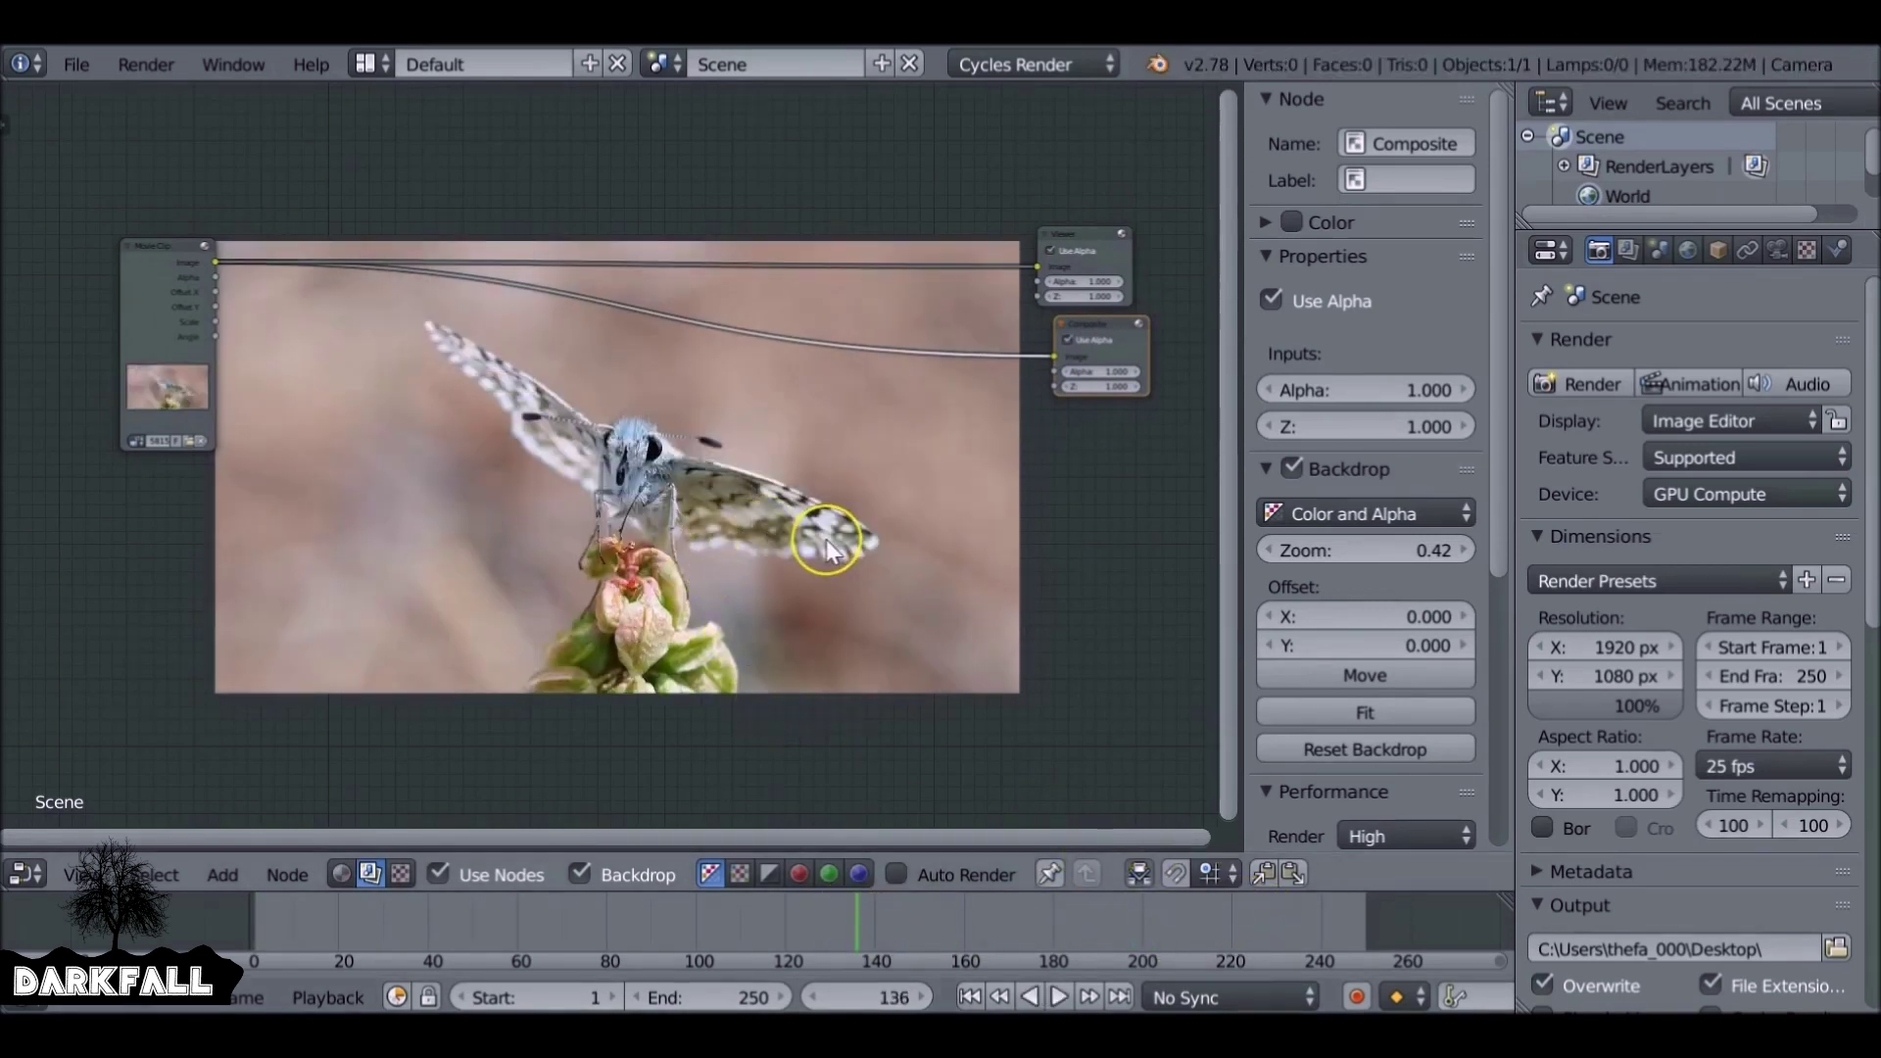
{"action": "left_click", "coordinate": [970, 997]}
- Add a Mix color node on the link between the Movie Clip and the Composite node
{"action": "scroll", "coordinate": [714, 672], "scroll_direction": "up", "scroll_amount": 3}
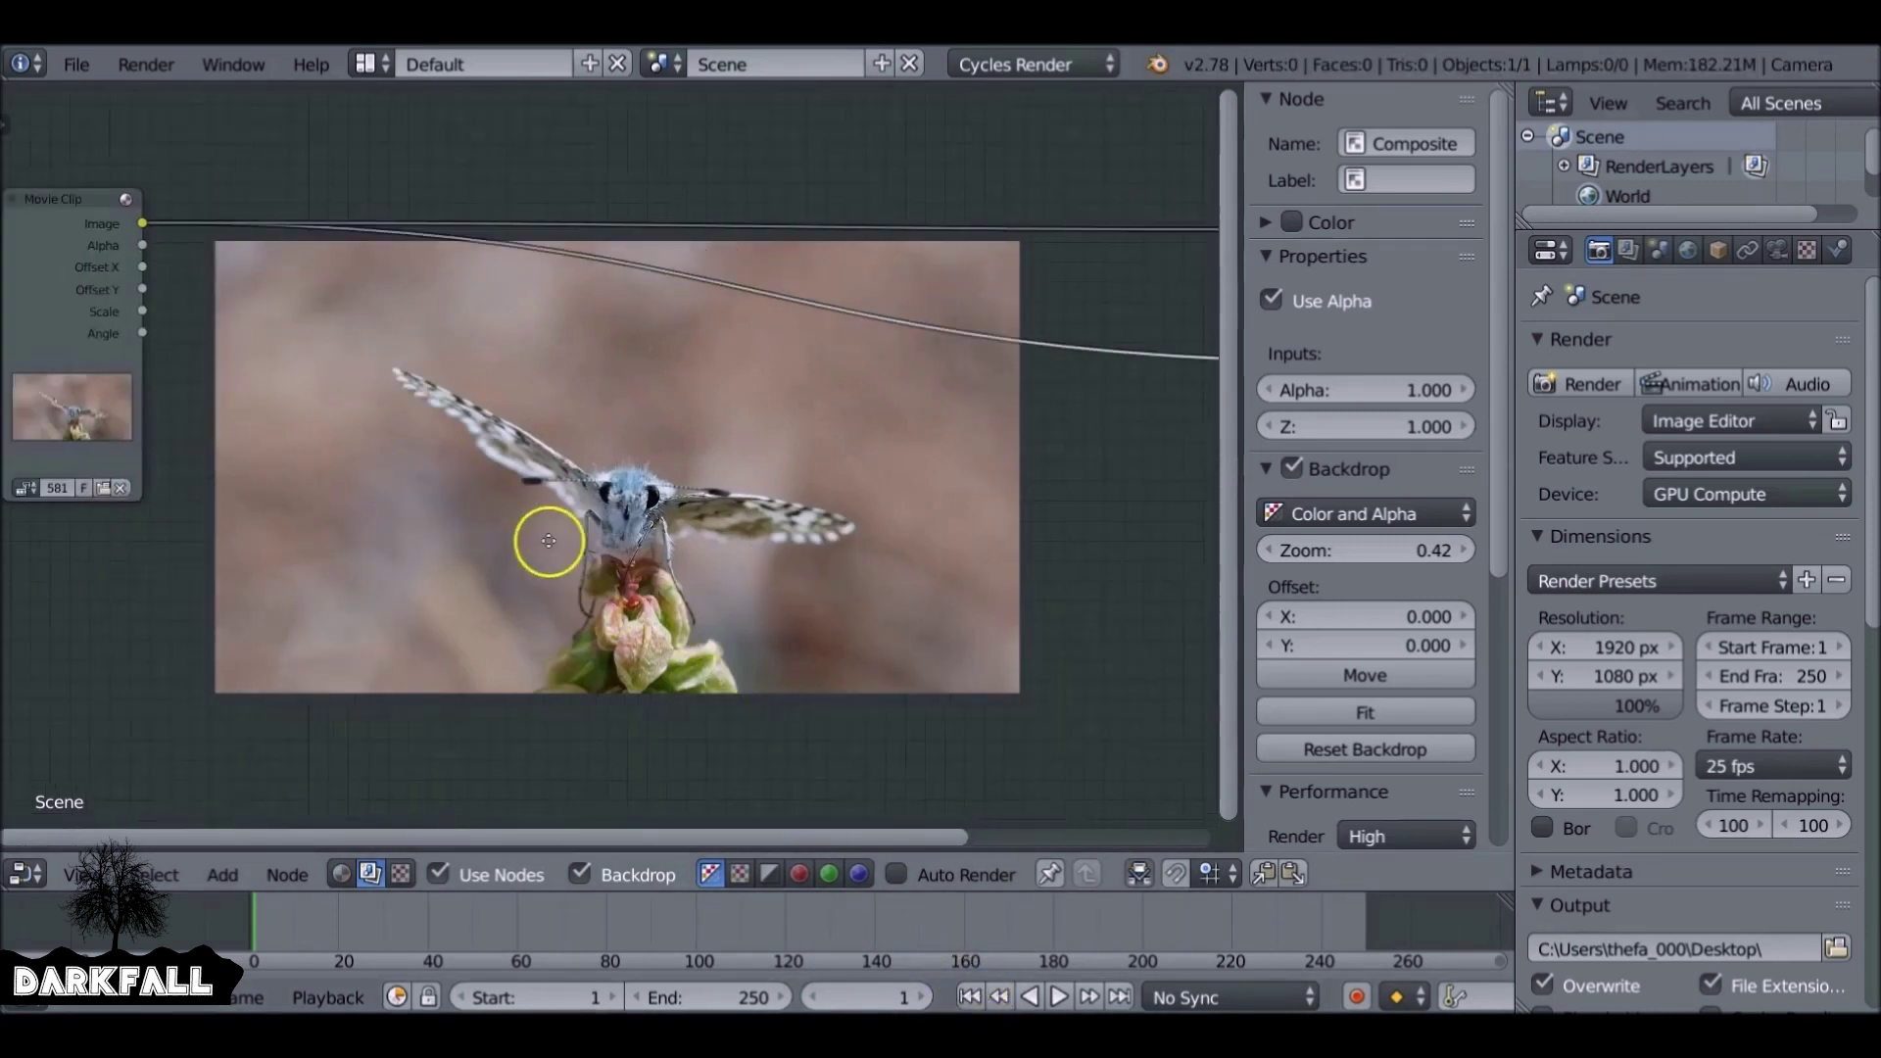
{"action": "middle_click_drag", "start_coordinate": [548, 541], "coordinate": [495, 552]}
{"action": "key", "text": "shift+a"}
{"action": "mouse_move", "coordinate": [323, 414]}
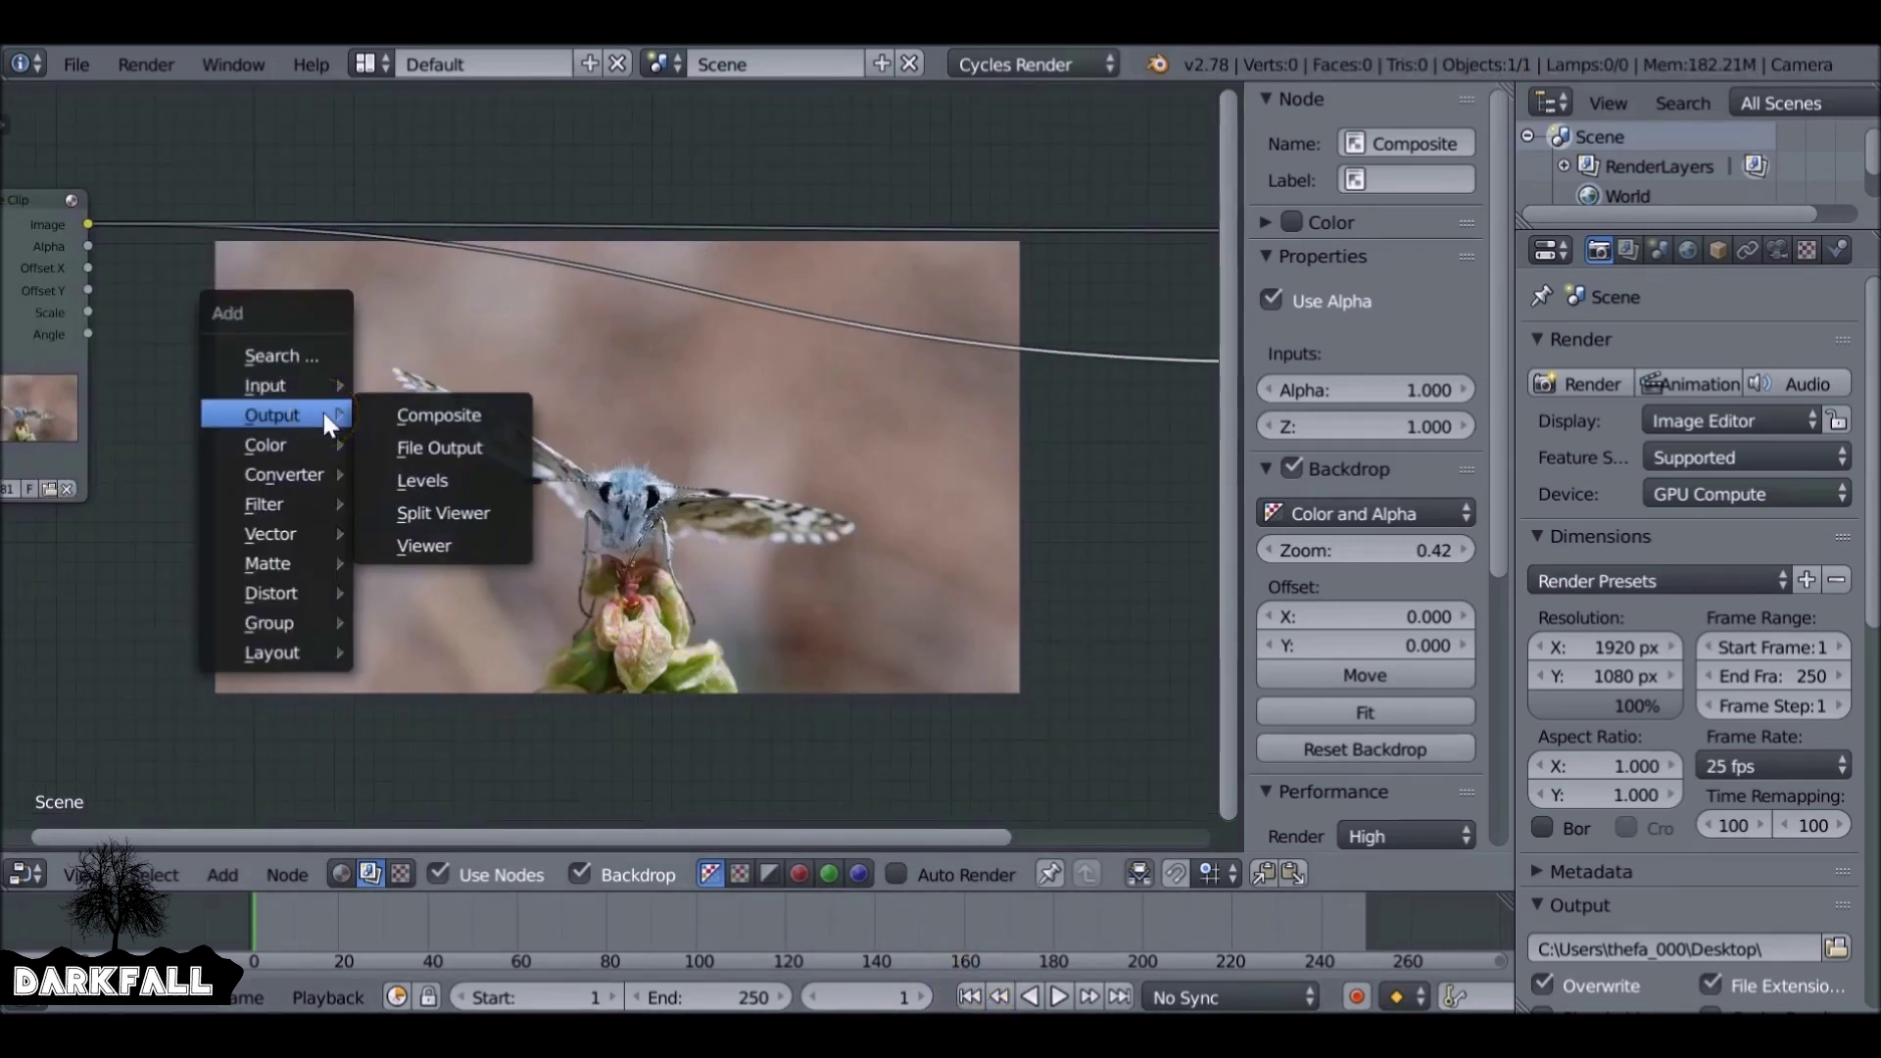
{"action": "mouse_move", "coordinate": [284, 443]}
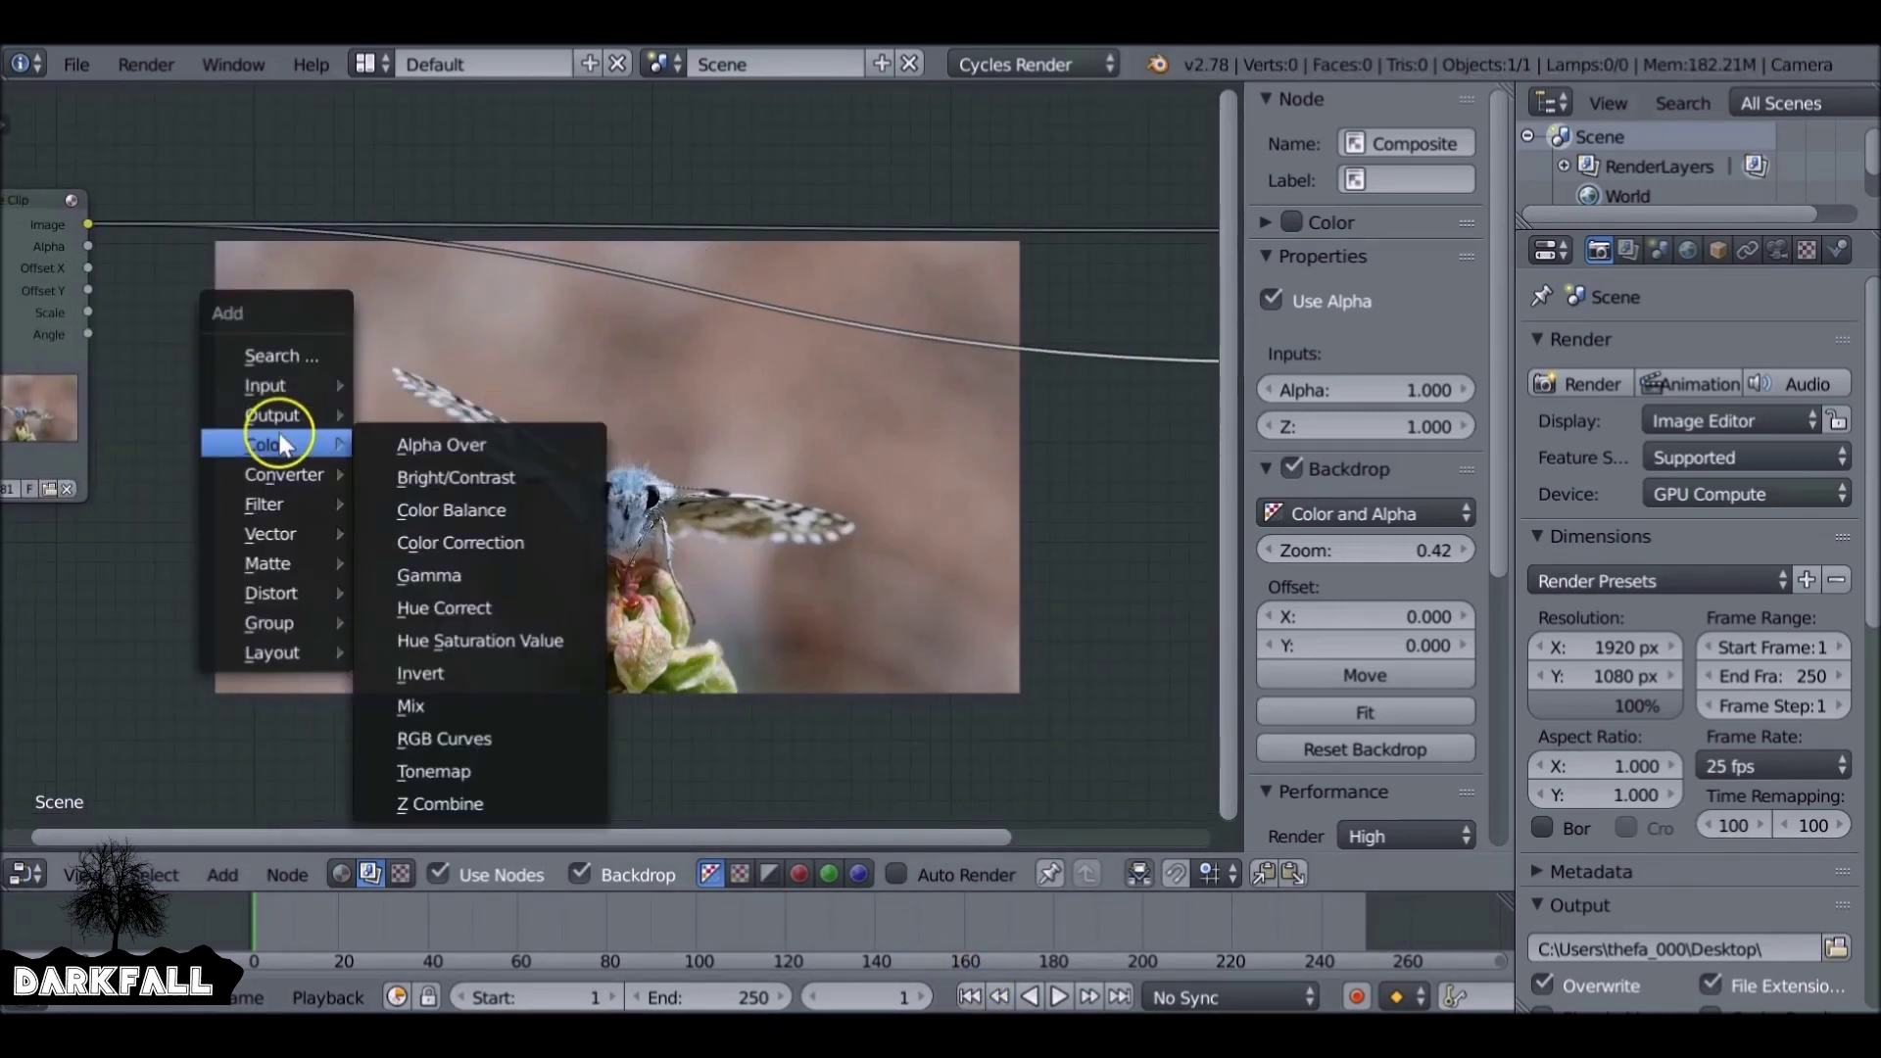
{"action": "left_click", "coordinate": [480, 715]}
{"action": "left_click", "coordinate": [625, 275]}
- Feed the Mix output to both the Viewer and Composite, and link the Movie Clip image to the Mix node's second image input
{"action": "middle_click_drag", "start_coordinate": [708, 424], "coordinate": [397, 470]}
{"action": "left_click", "coordinate": [1075, 370]}
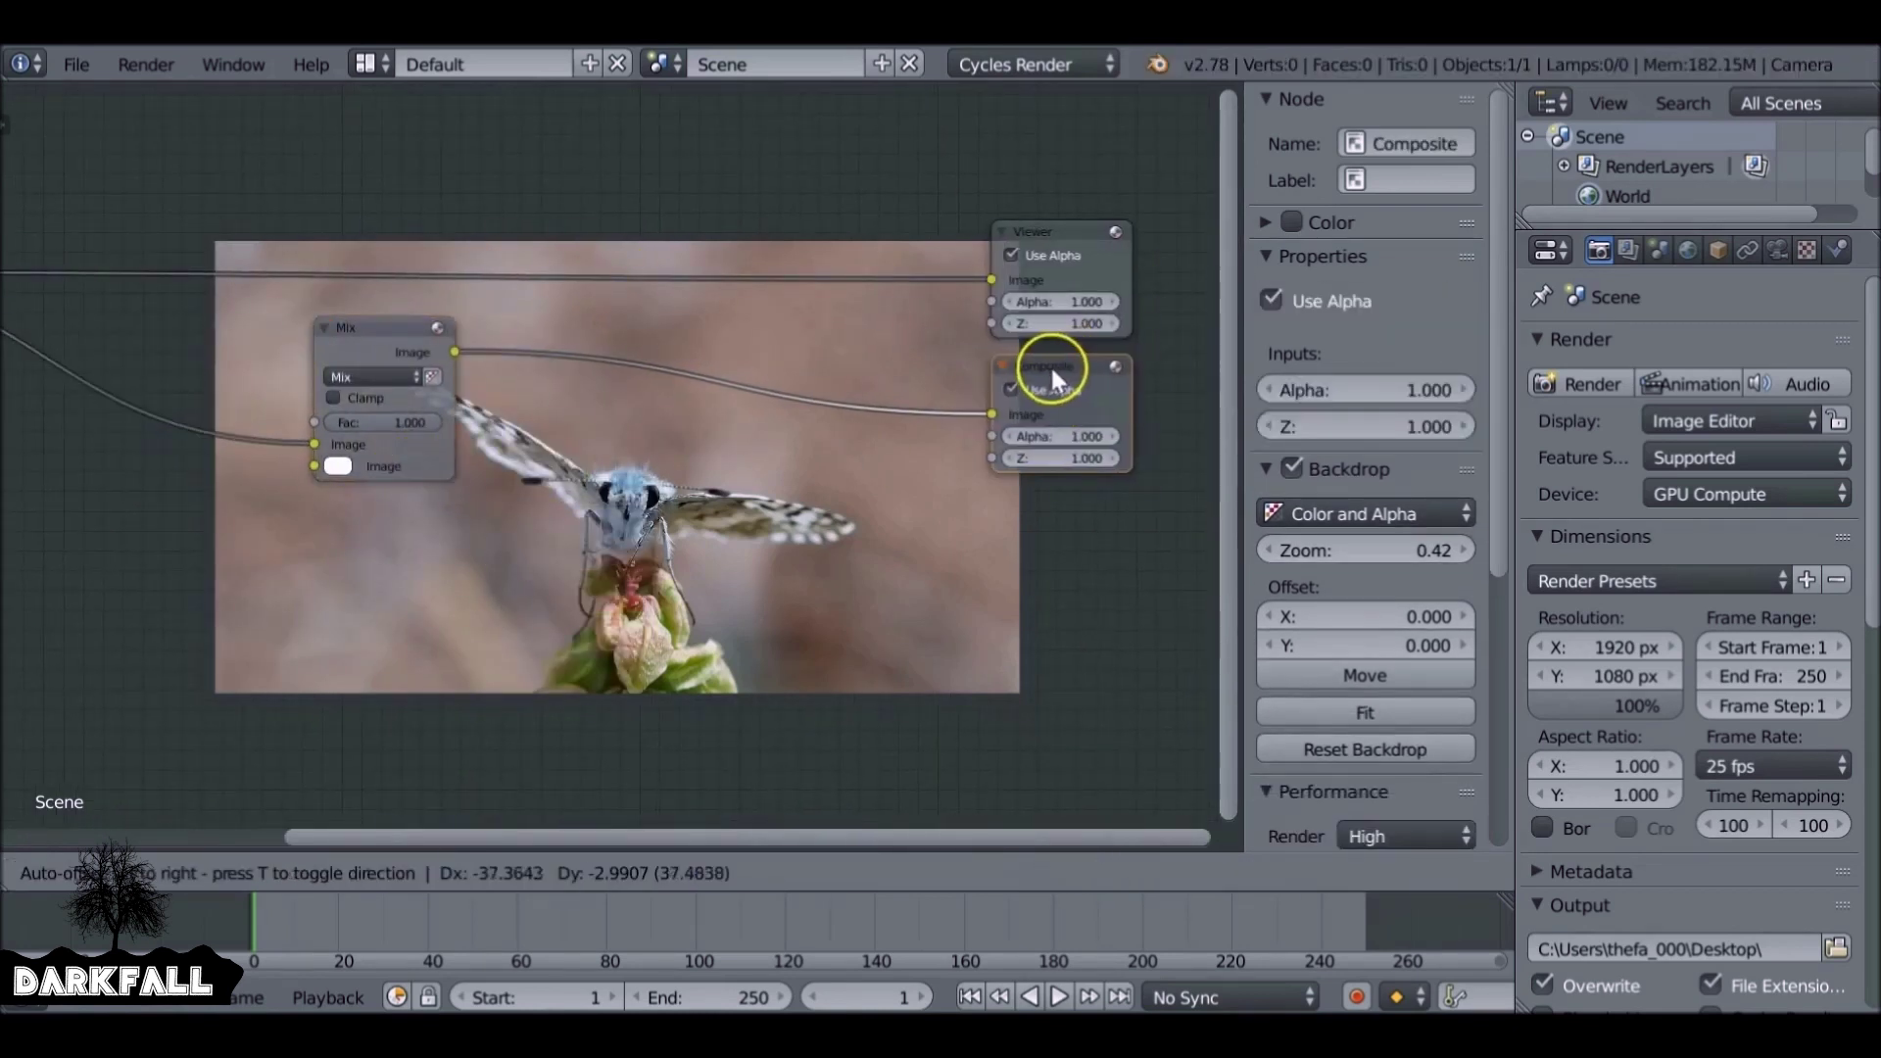
{"action": "left_click", "coordinate": [368, 335]}
{"action": "middle_click_drag", "start_coordinate": [323, 331], "coordinate": [714, 294]}
{"action": "left_click_drag", "start_coordinate": [153, 237], "coordinate": [730, 430]}
- Insert an RGB to BW converter on the link into the Mix node's second image input
{"action": "key", "text": "shift+a"}
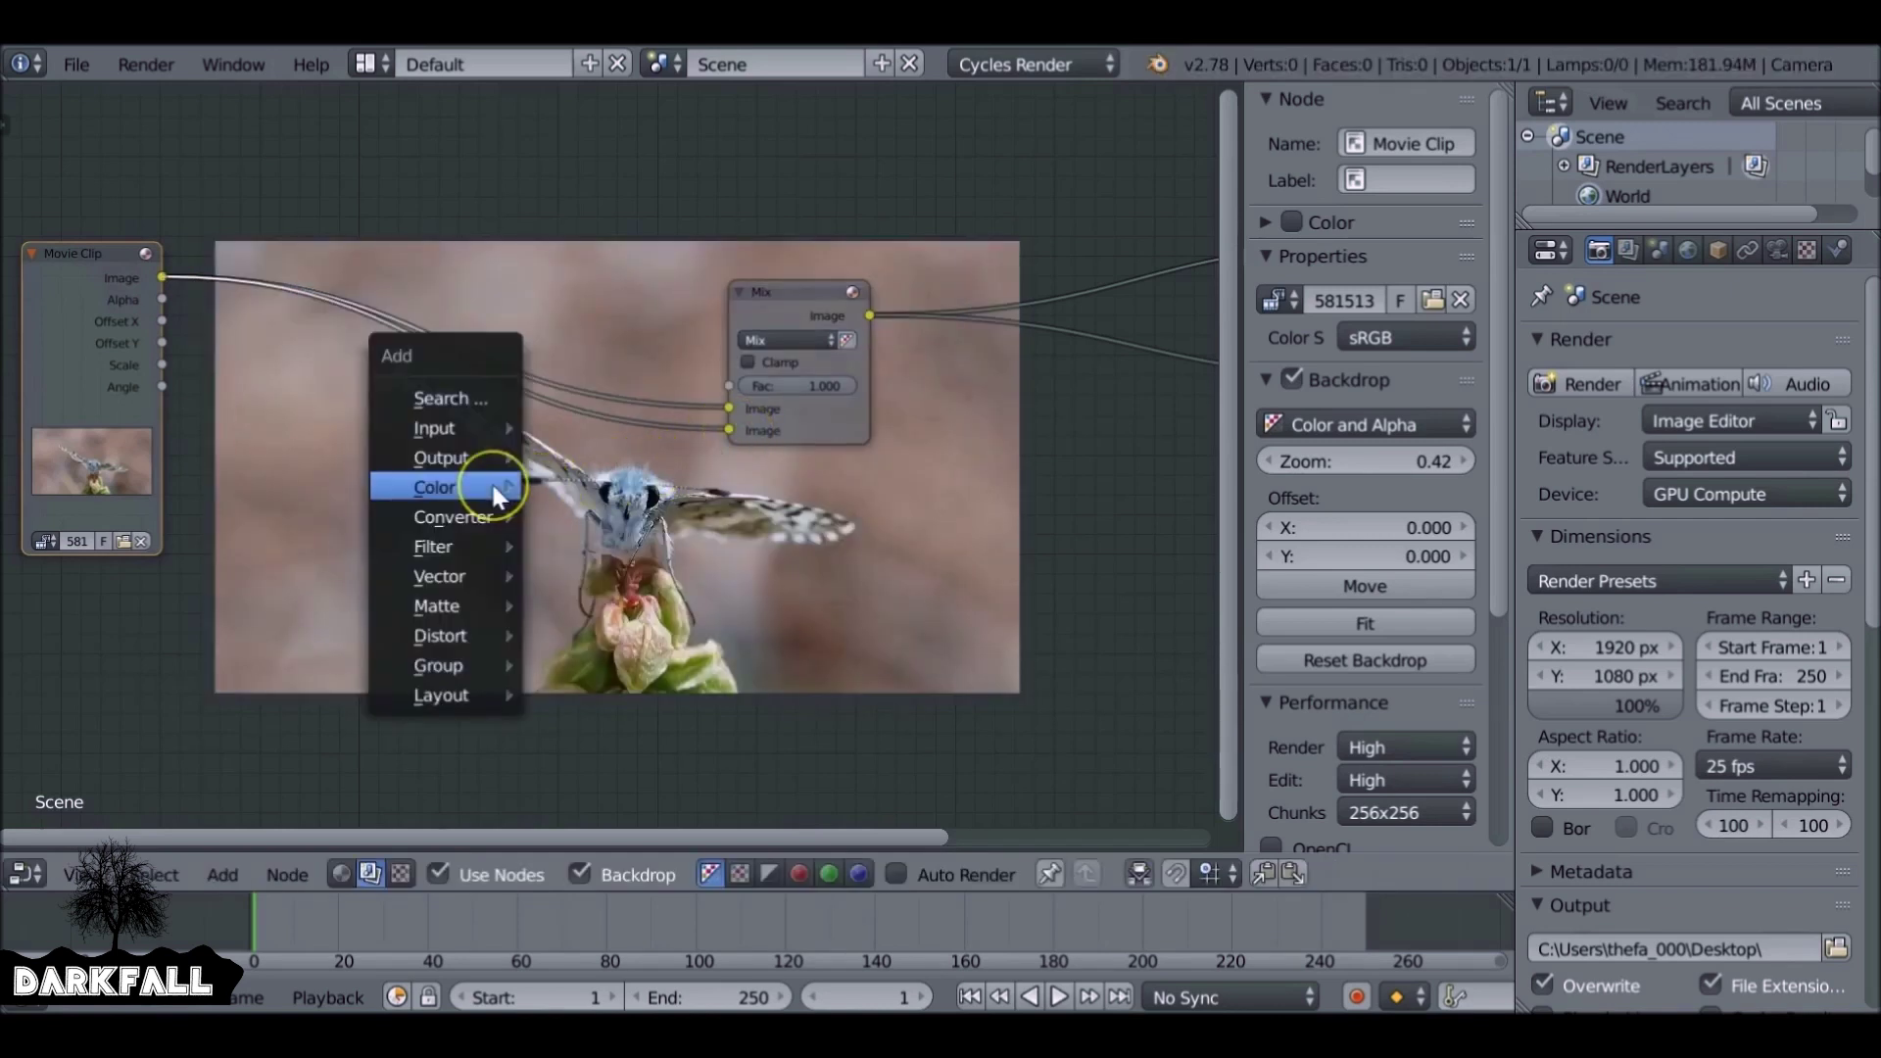
{"action": "mouse_move", "coordinate": [417, 510]}
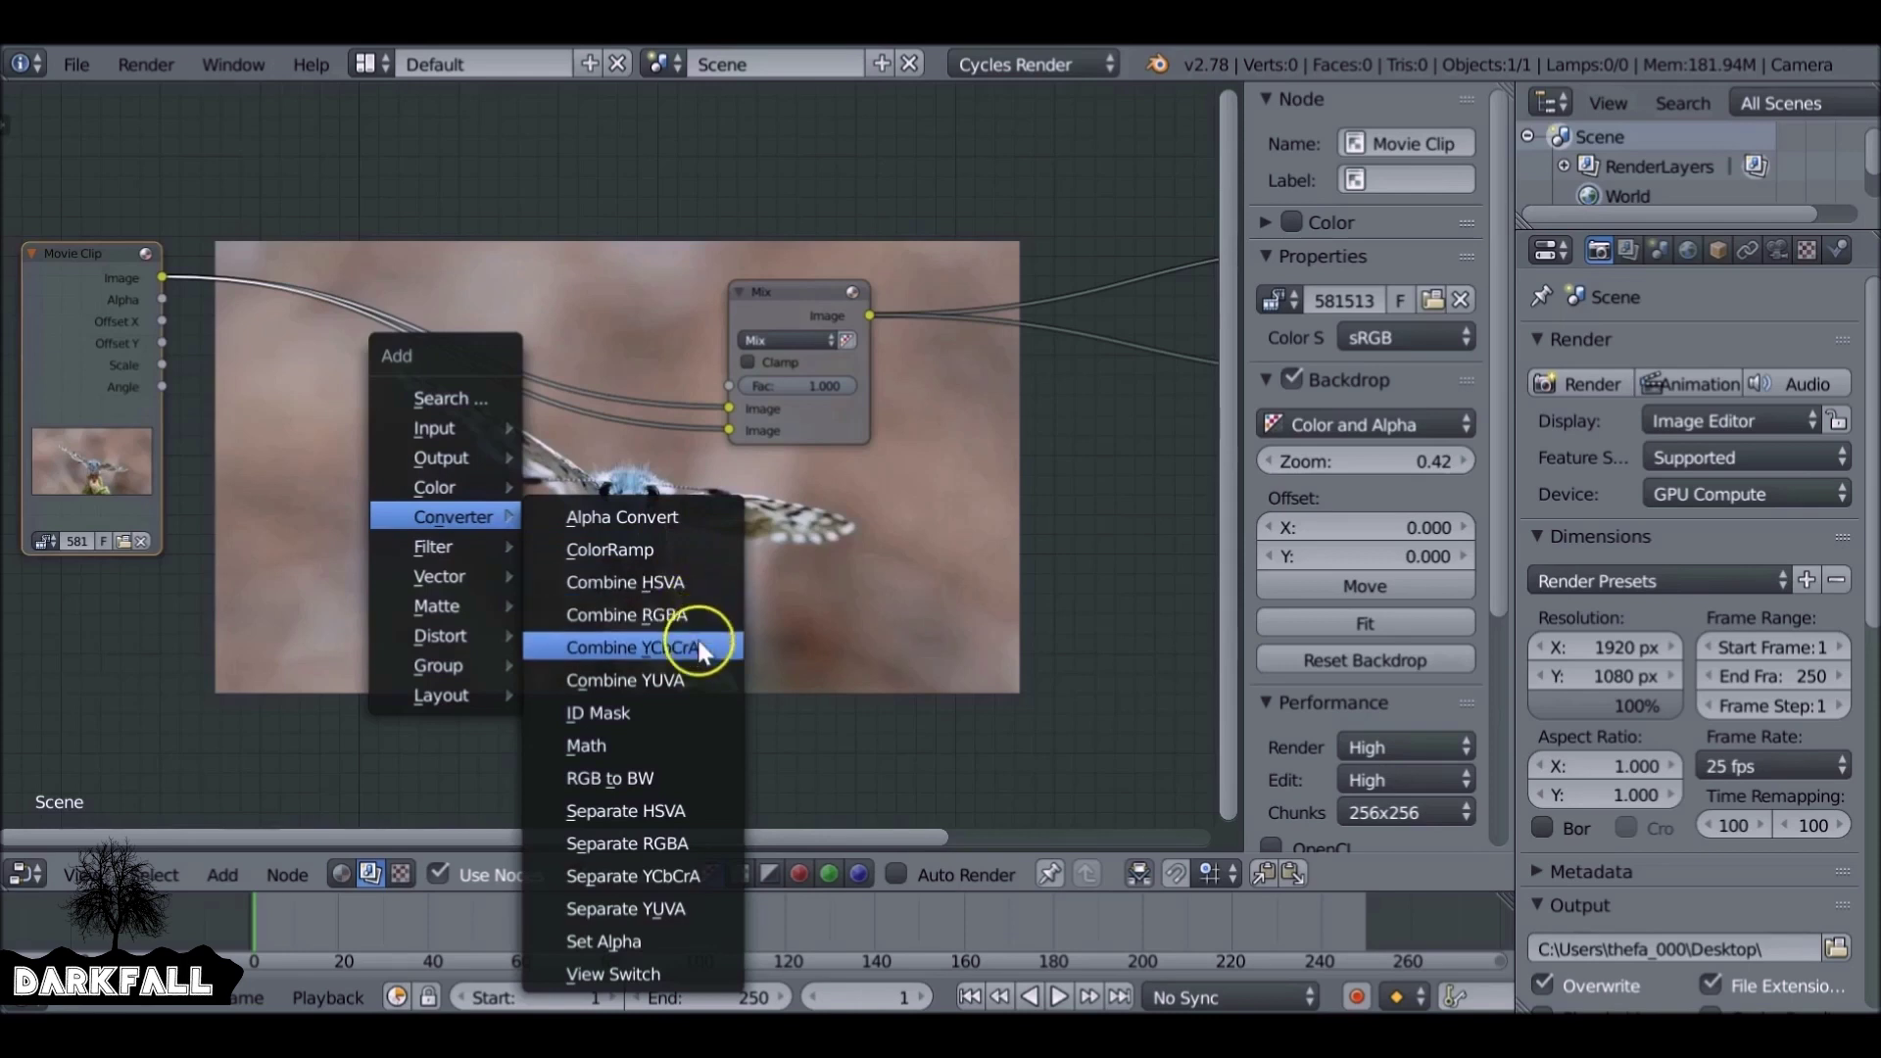
{"action": "left_click", "coordinate": [649, 784]}
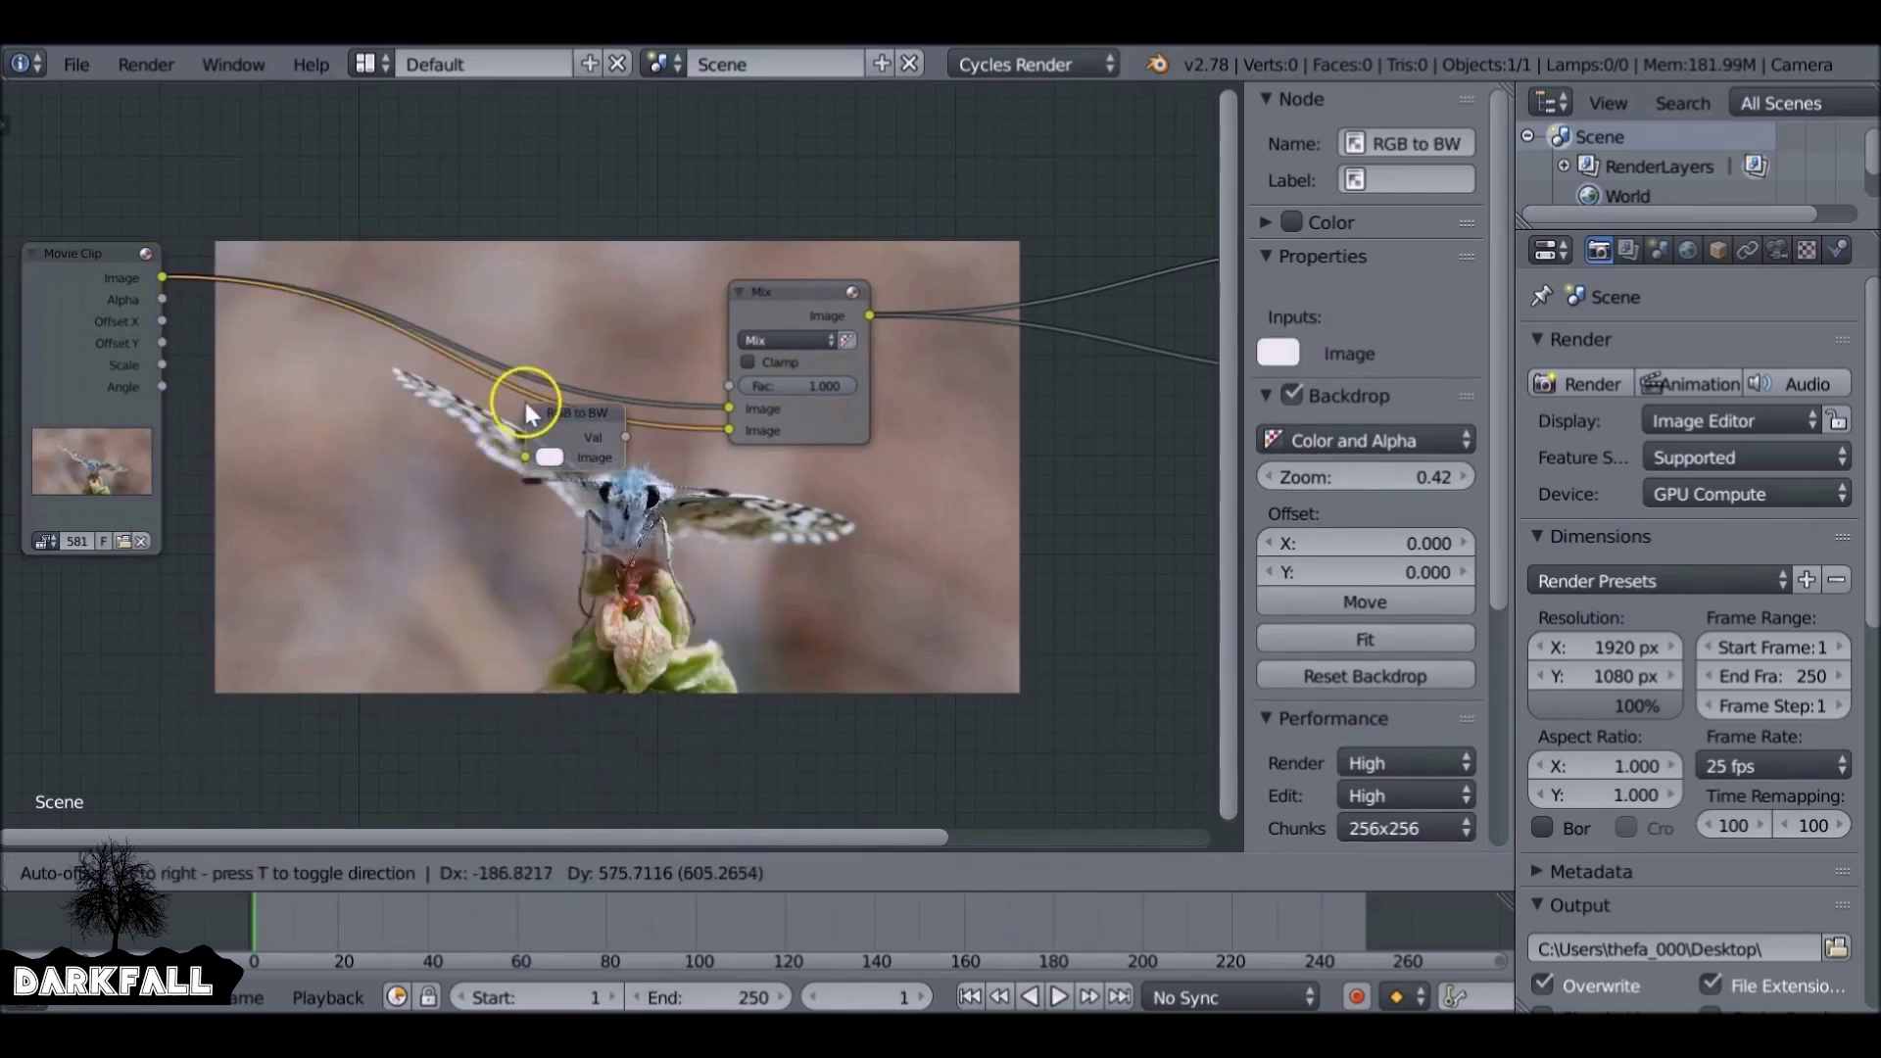
{"action": "left_click", "coordinate": [525, 401]}
- Set the Mix node's blend type to Saturation
{"action": "middle_click_drag", "start_coordinate": [760, 573], "coordinate": [617, 433]}
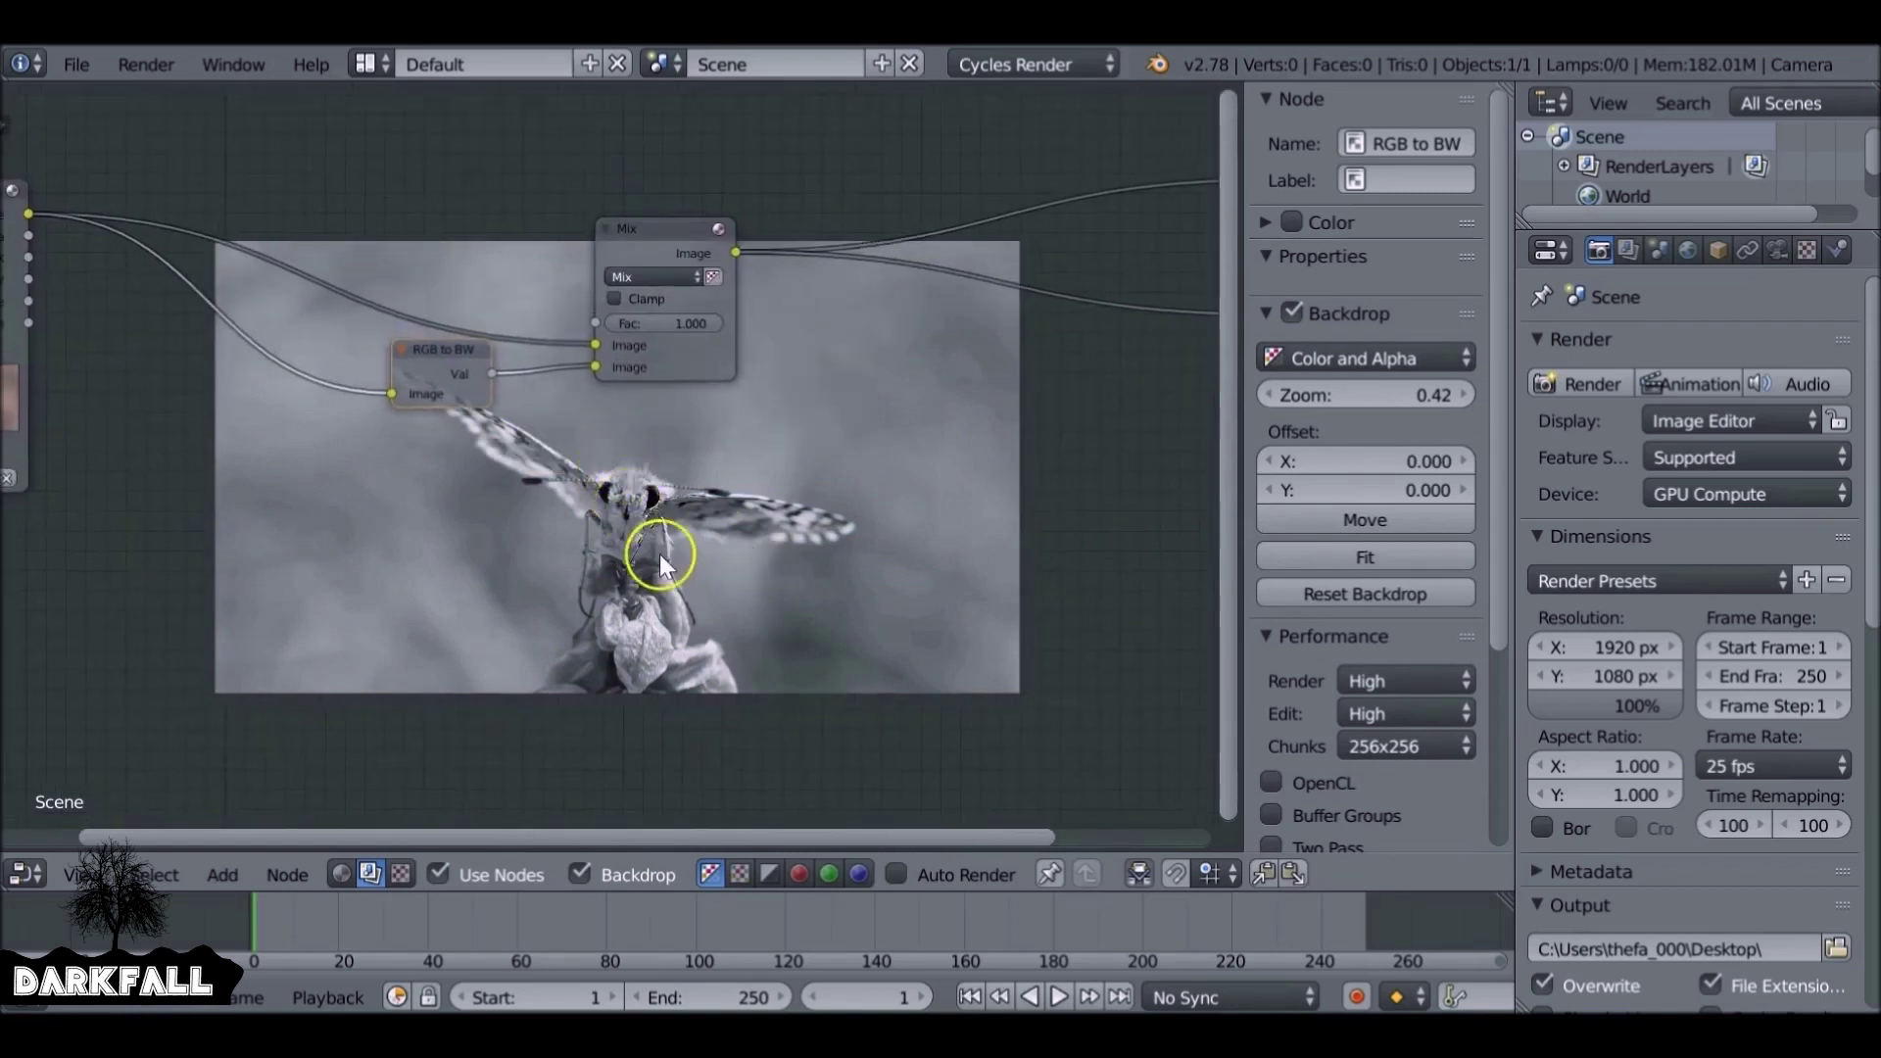
{"action": "scroll", "coordinate": [664, 560], "scroll_direction": "up", "scroll_amount": 2}
{"action": "scroll", "coordinate": [658, 402], "scroll_direction": "up", "scroll_amount": 1}
{"action": "left_click", "coordinate": [645, 212]}
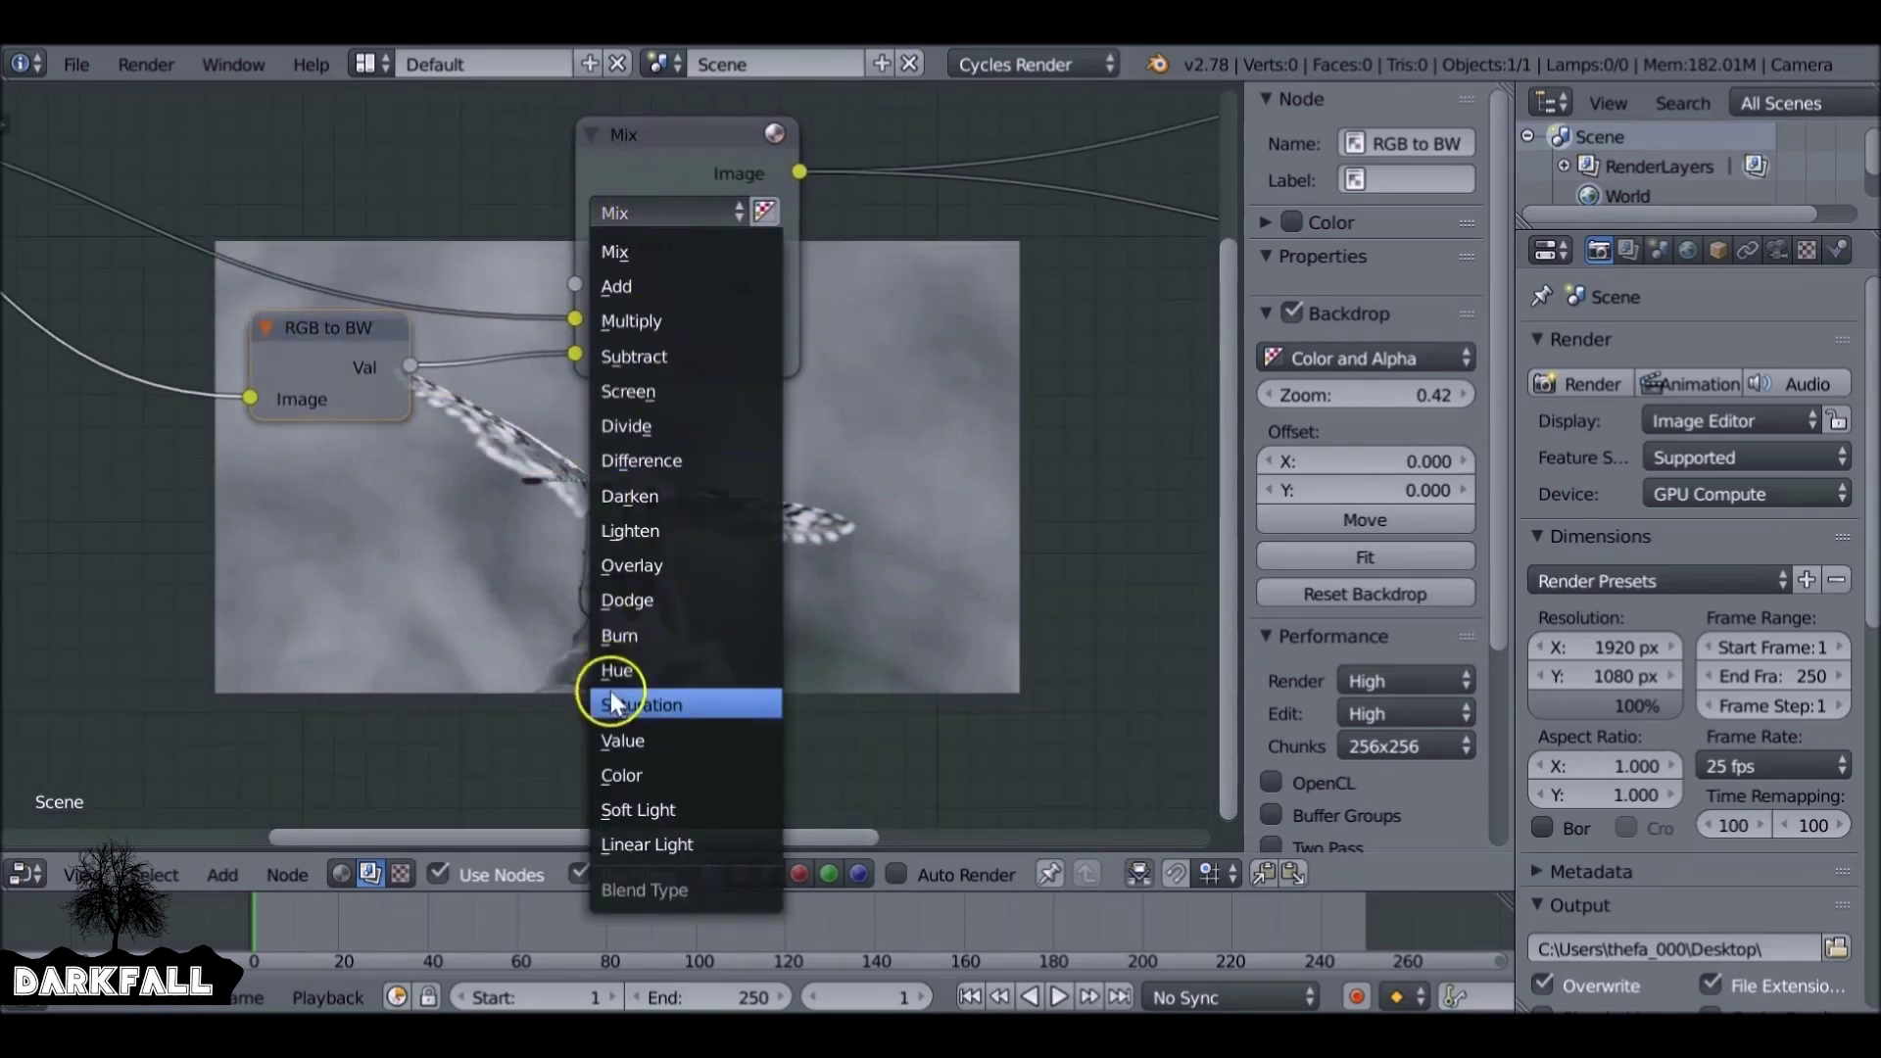
{"action": "left_click", "coordinate": [667, 705]}
{"action": "scroll", "coordinate": [761, 455], "scroll_direction": "down", "scroll_amount": 2}
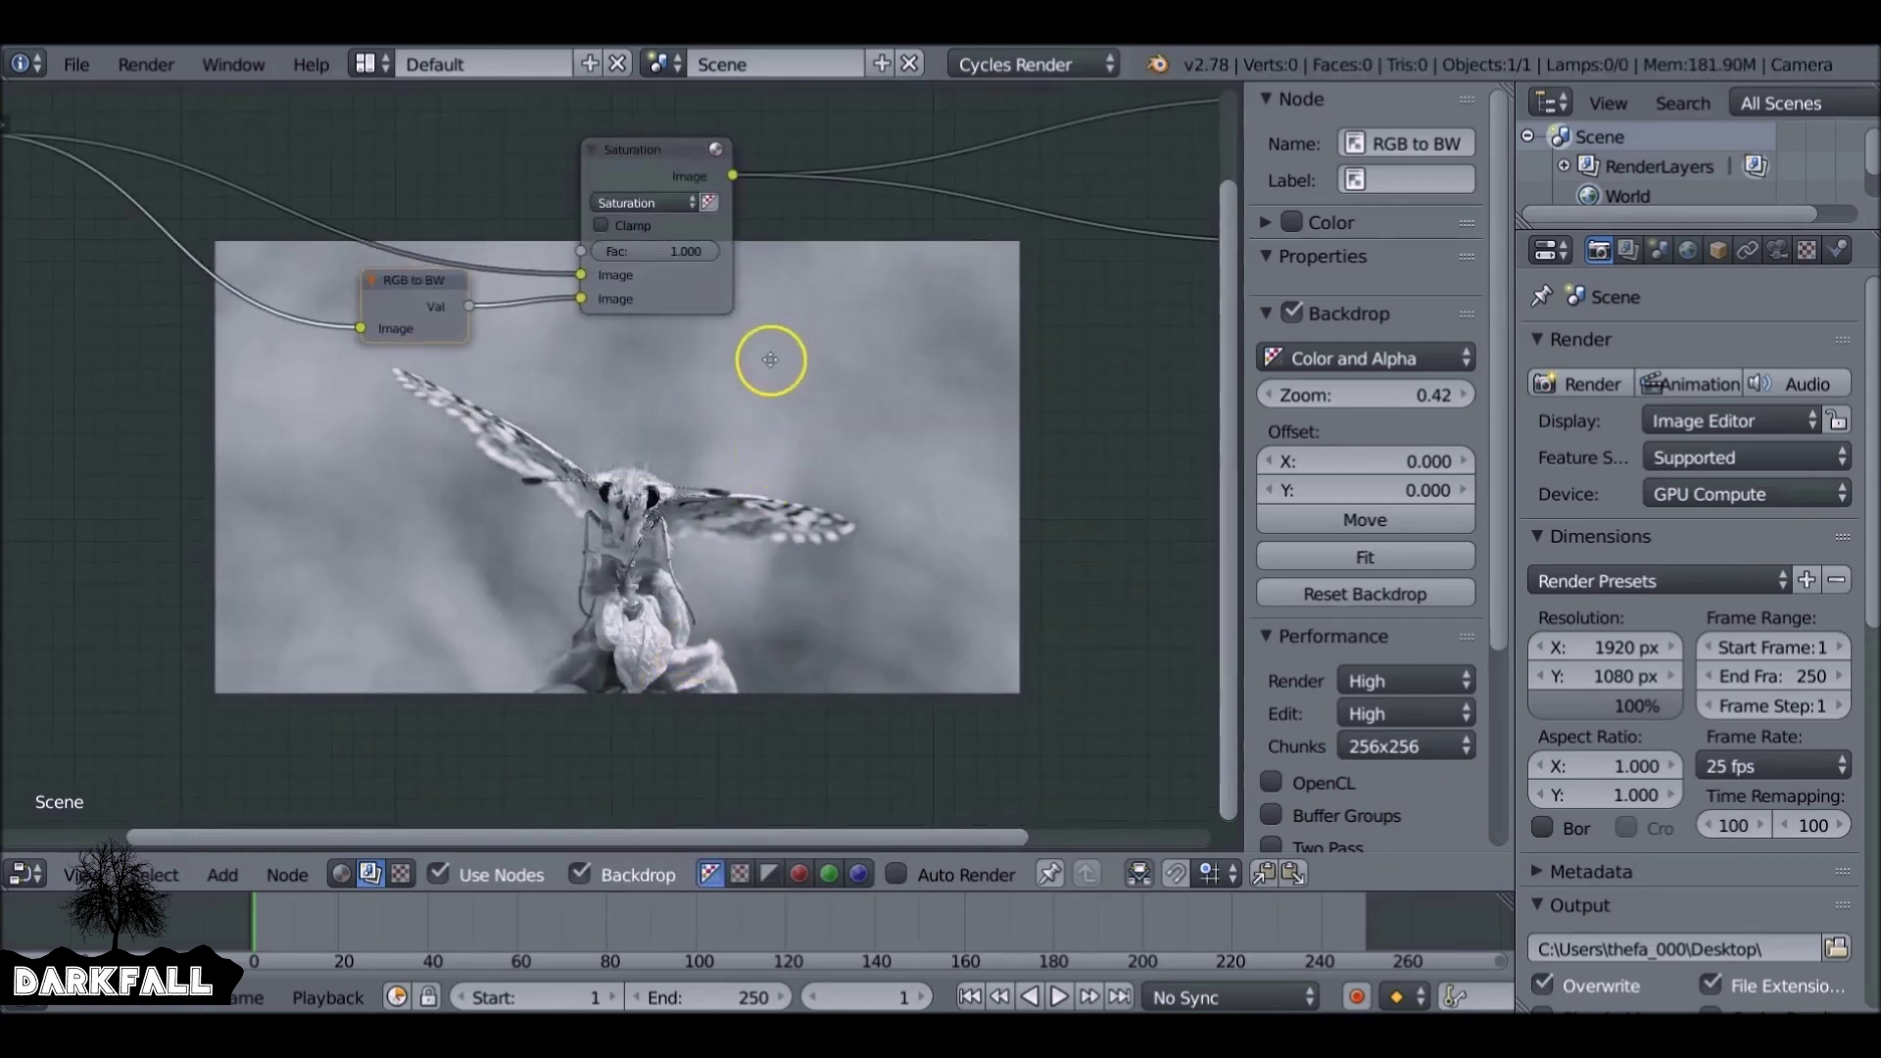
- Insert a second Mix node after the Saturation node, feeding both the Viewer and the Composite node
{"action": "key", "text": "shift+a"}
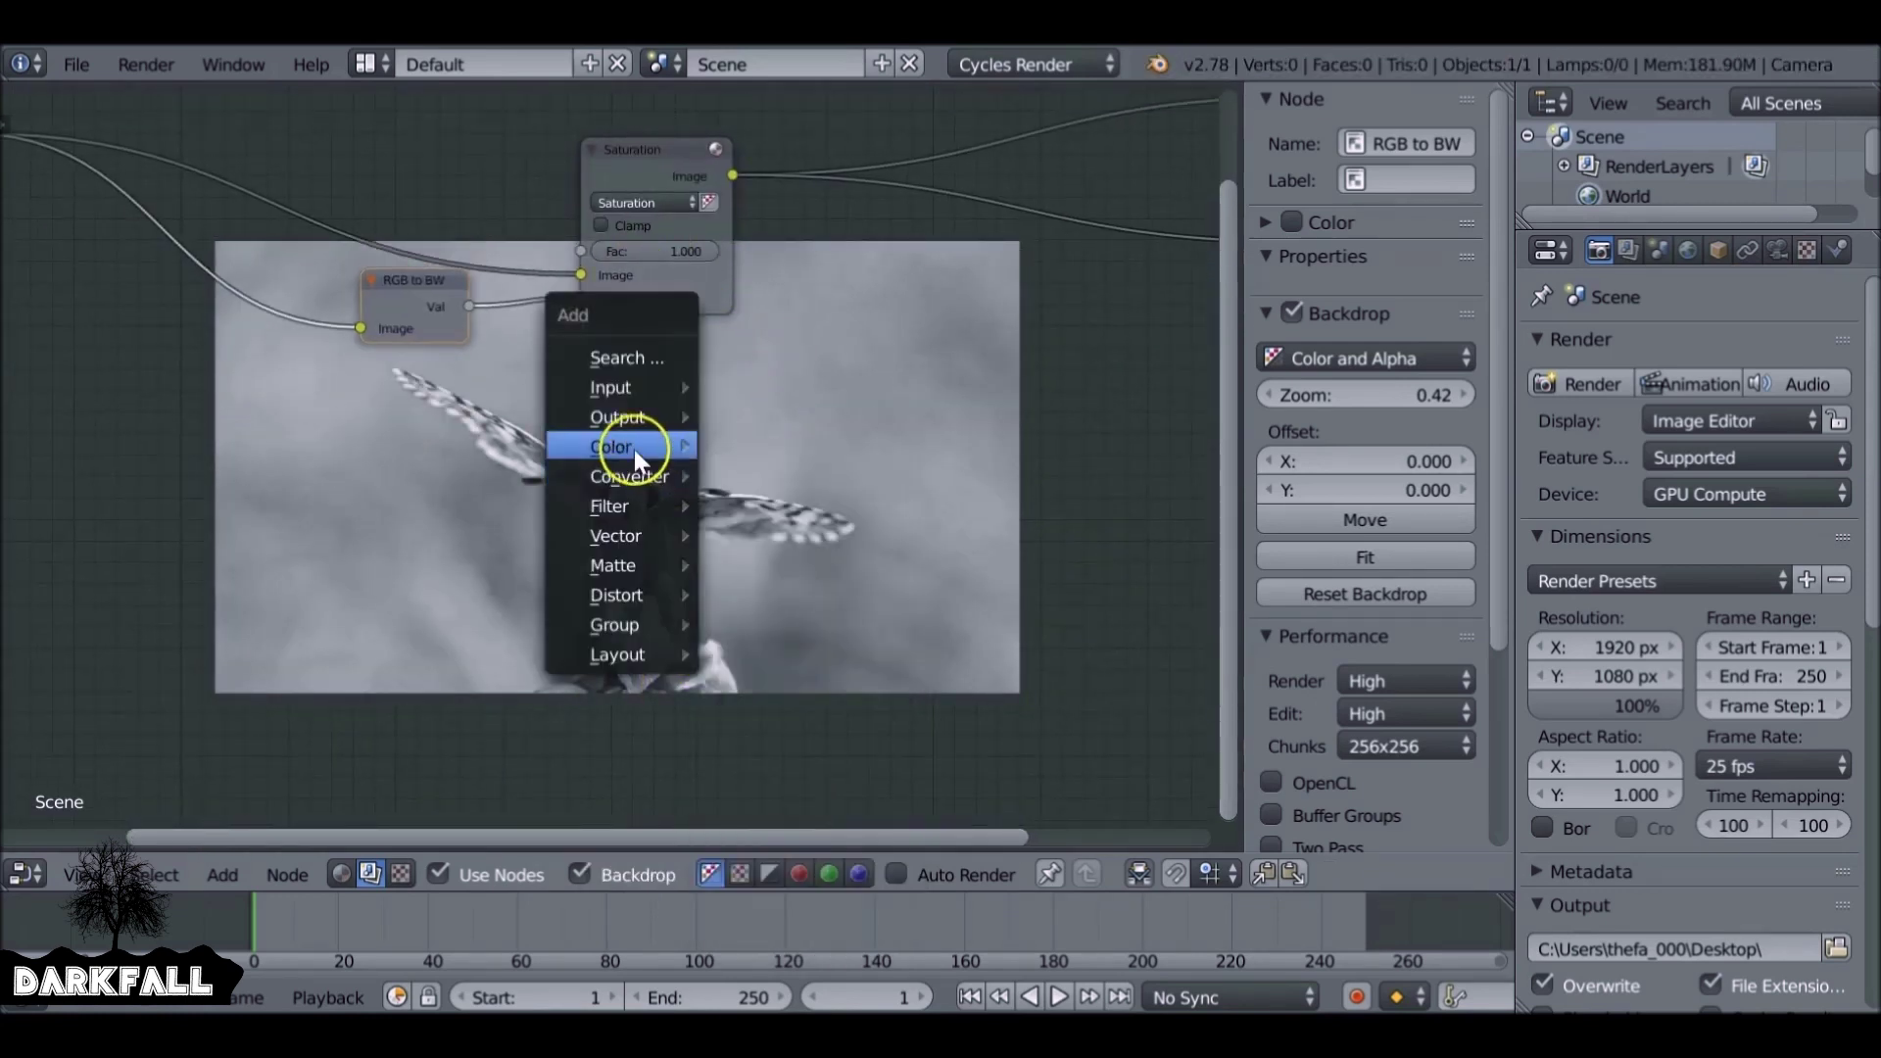
{"action": "mouse_move", "coordinate": [688, 449]}
{"action": "left_click", "coordinate": [768, 707]}
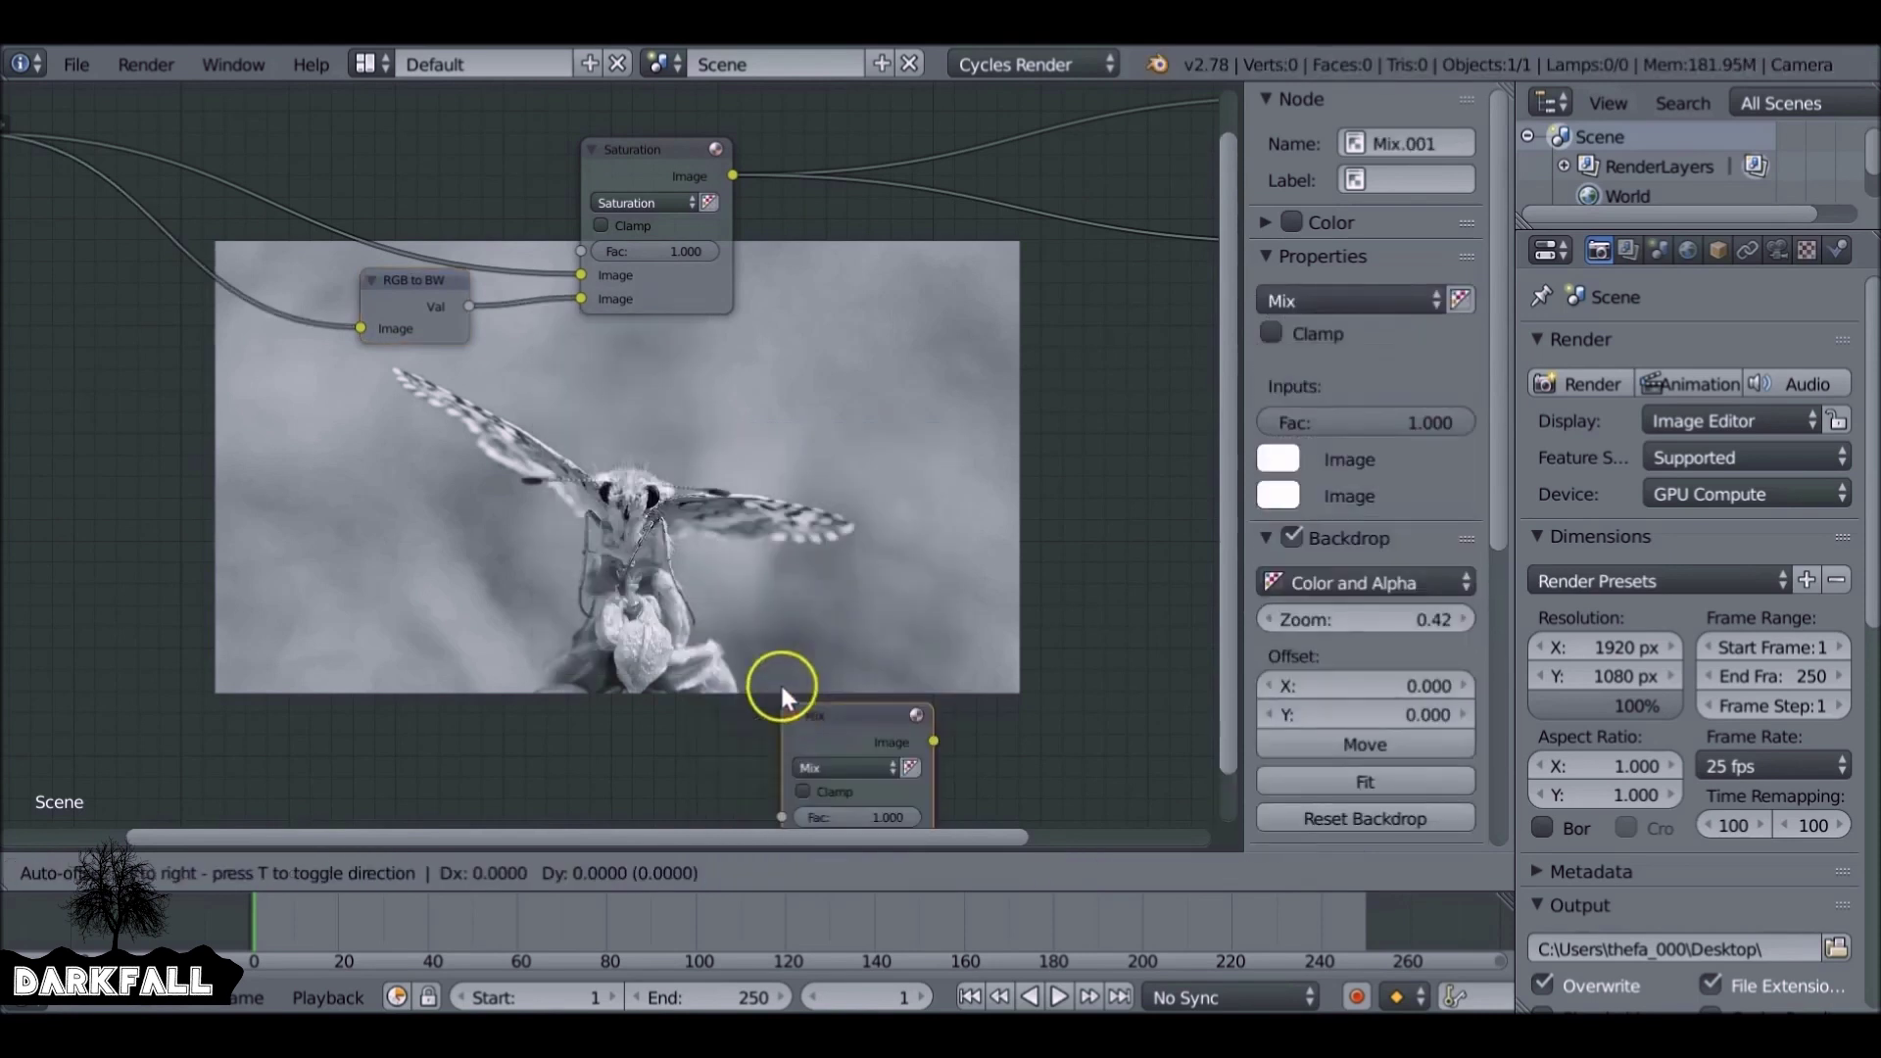
{"action": "left_click", "coordinate": [951, 145]}
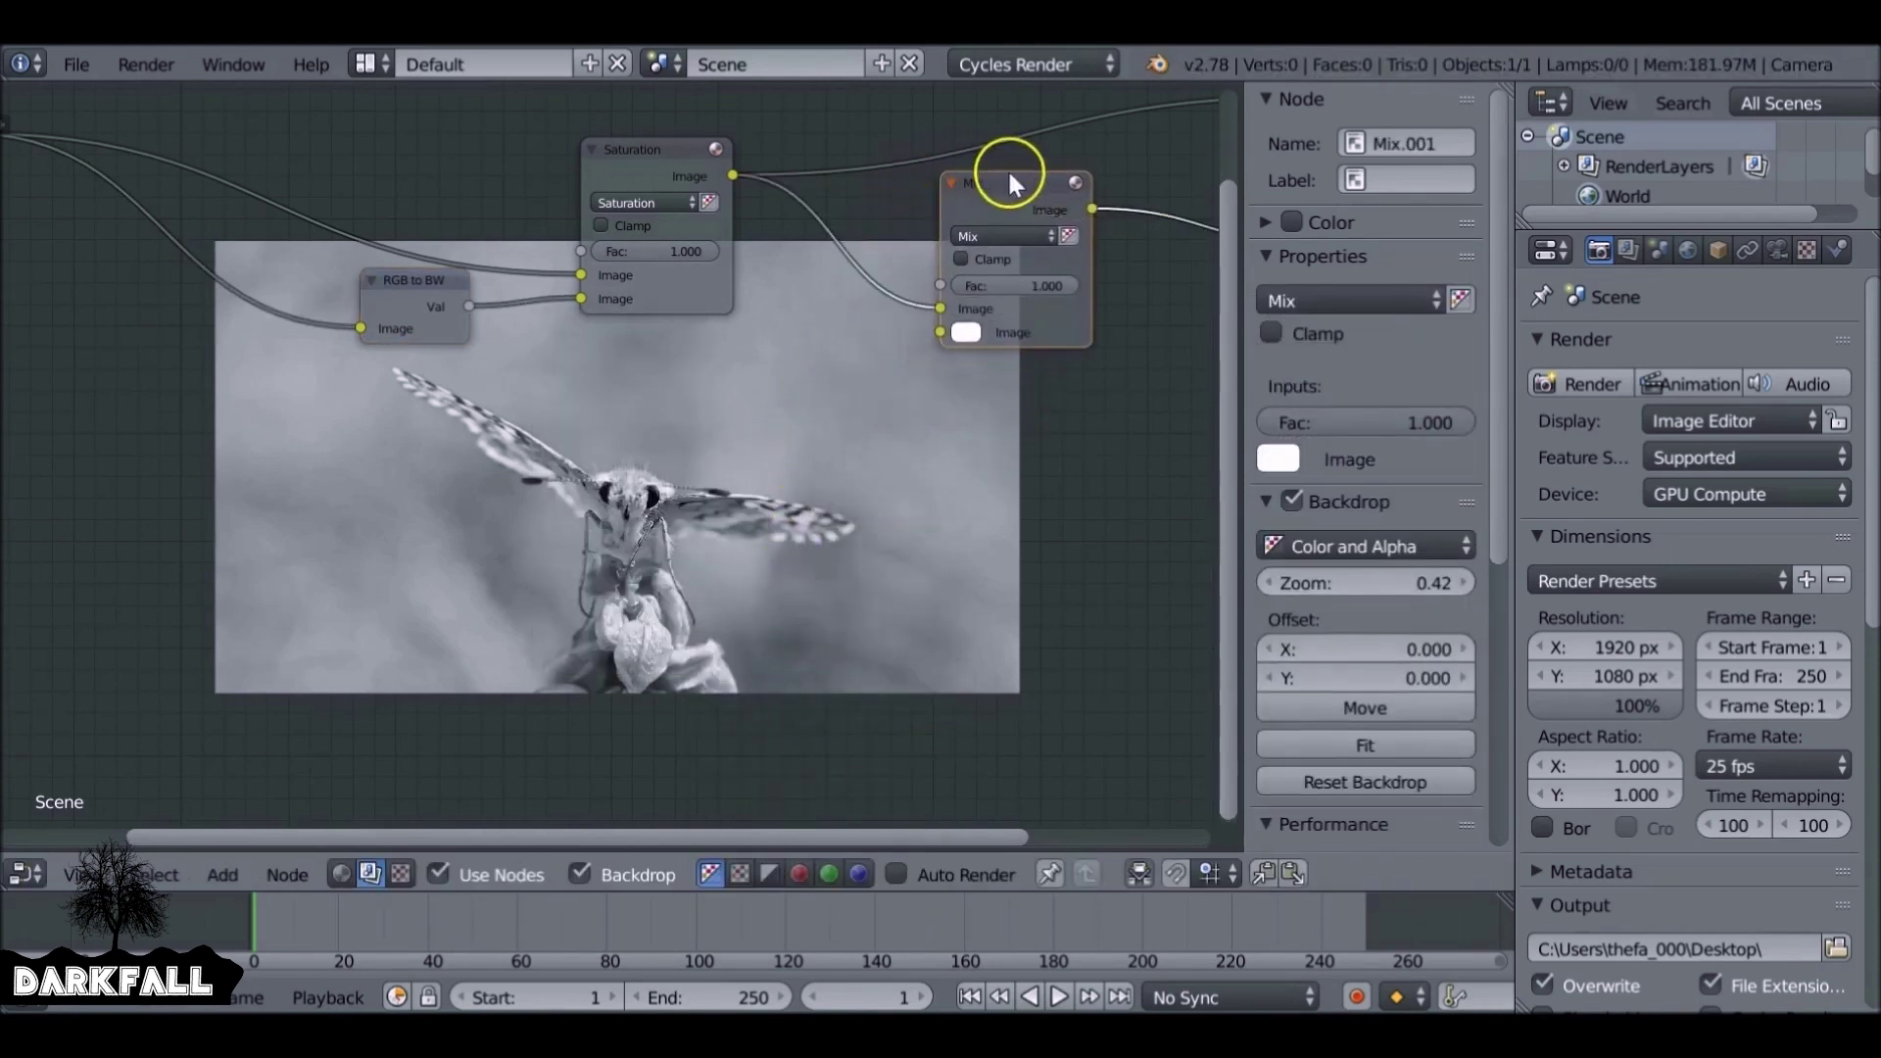
{"action": "middle_click_drag", "start_coordinate": [711, 348], "coordinate": [560, 379]}
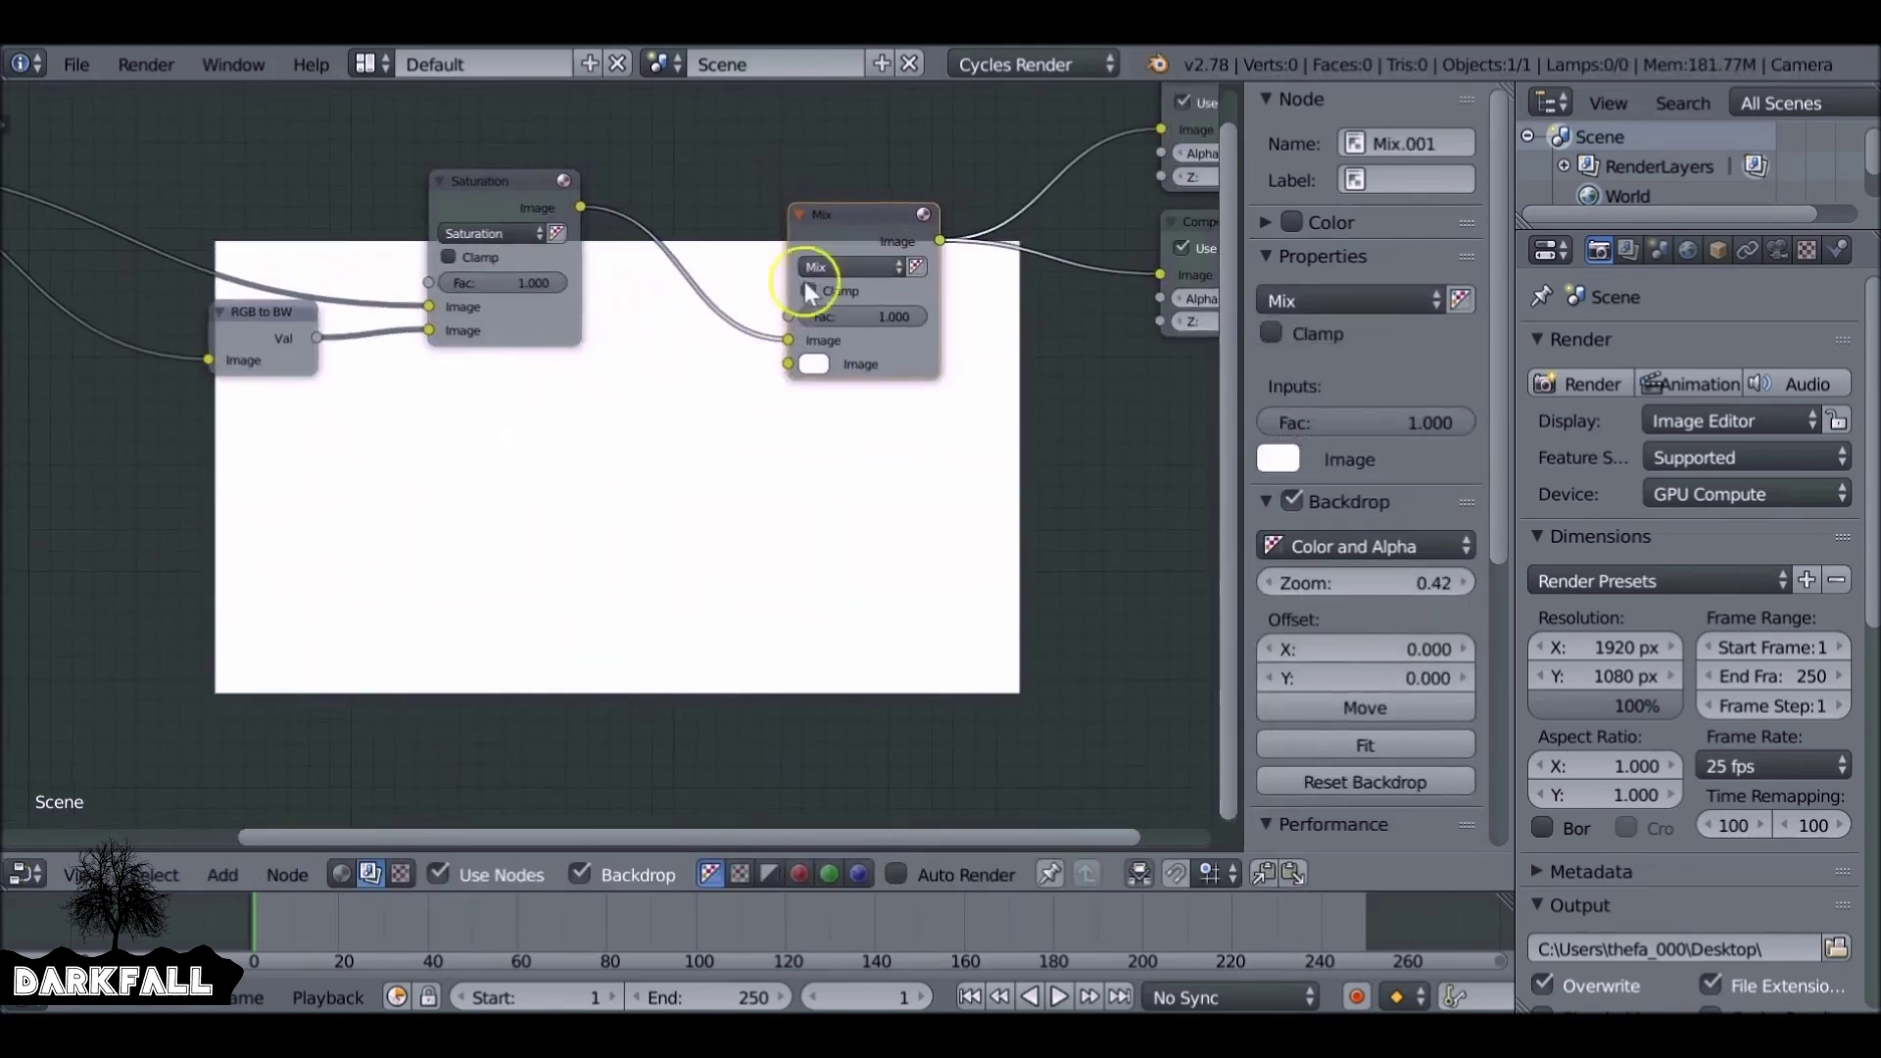
{"action": "left_click_drag", "start_coordinate": [878, 227], "coordinate": [883, 203]}
{"action": "left_click", "coordinate": [880, 209]}
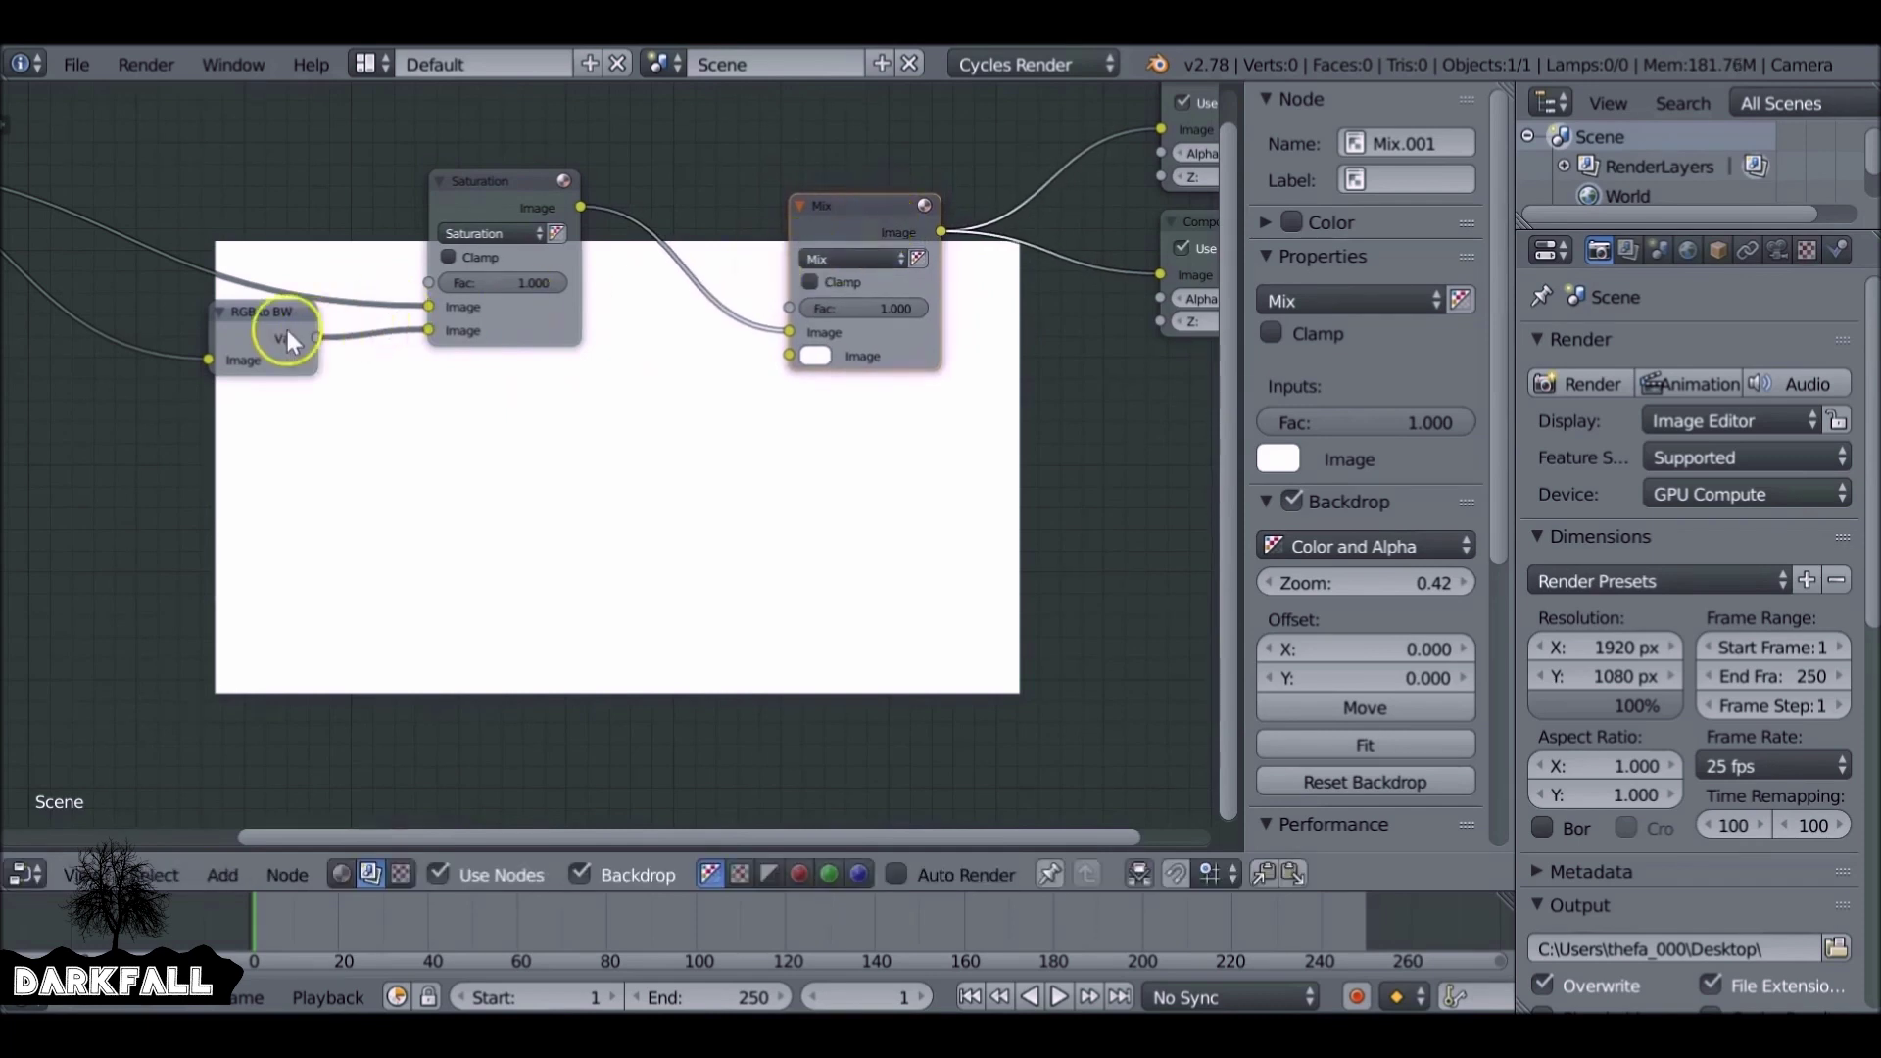
- Link the RGB to BW output to the second Mix node's lower image input and set its blend type to Dodge
{"action": "left_click_drag", "start_coordinate": [286, 331], "coordinate": [790, 356]}
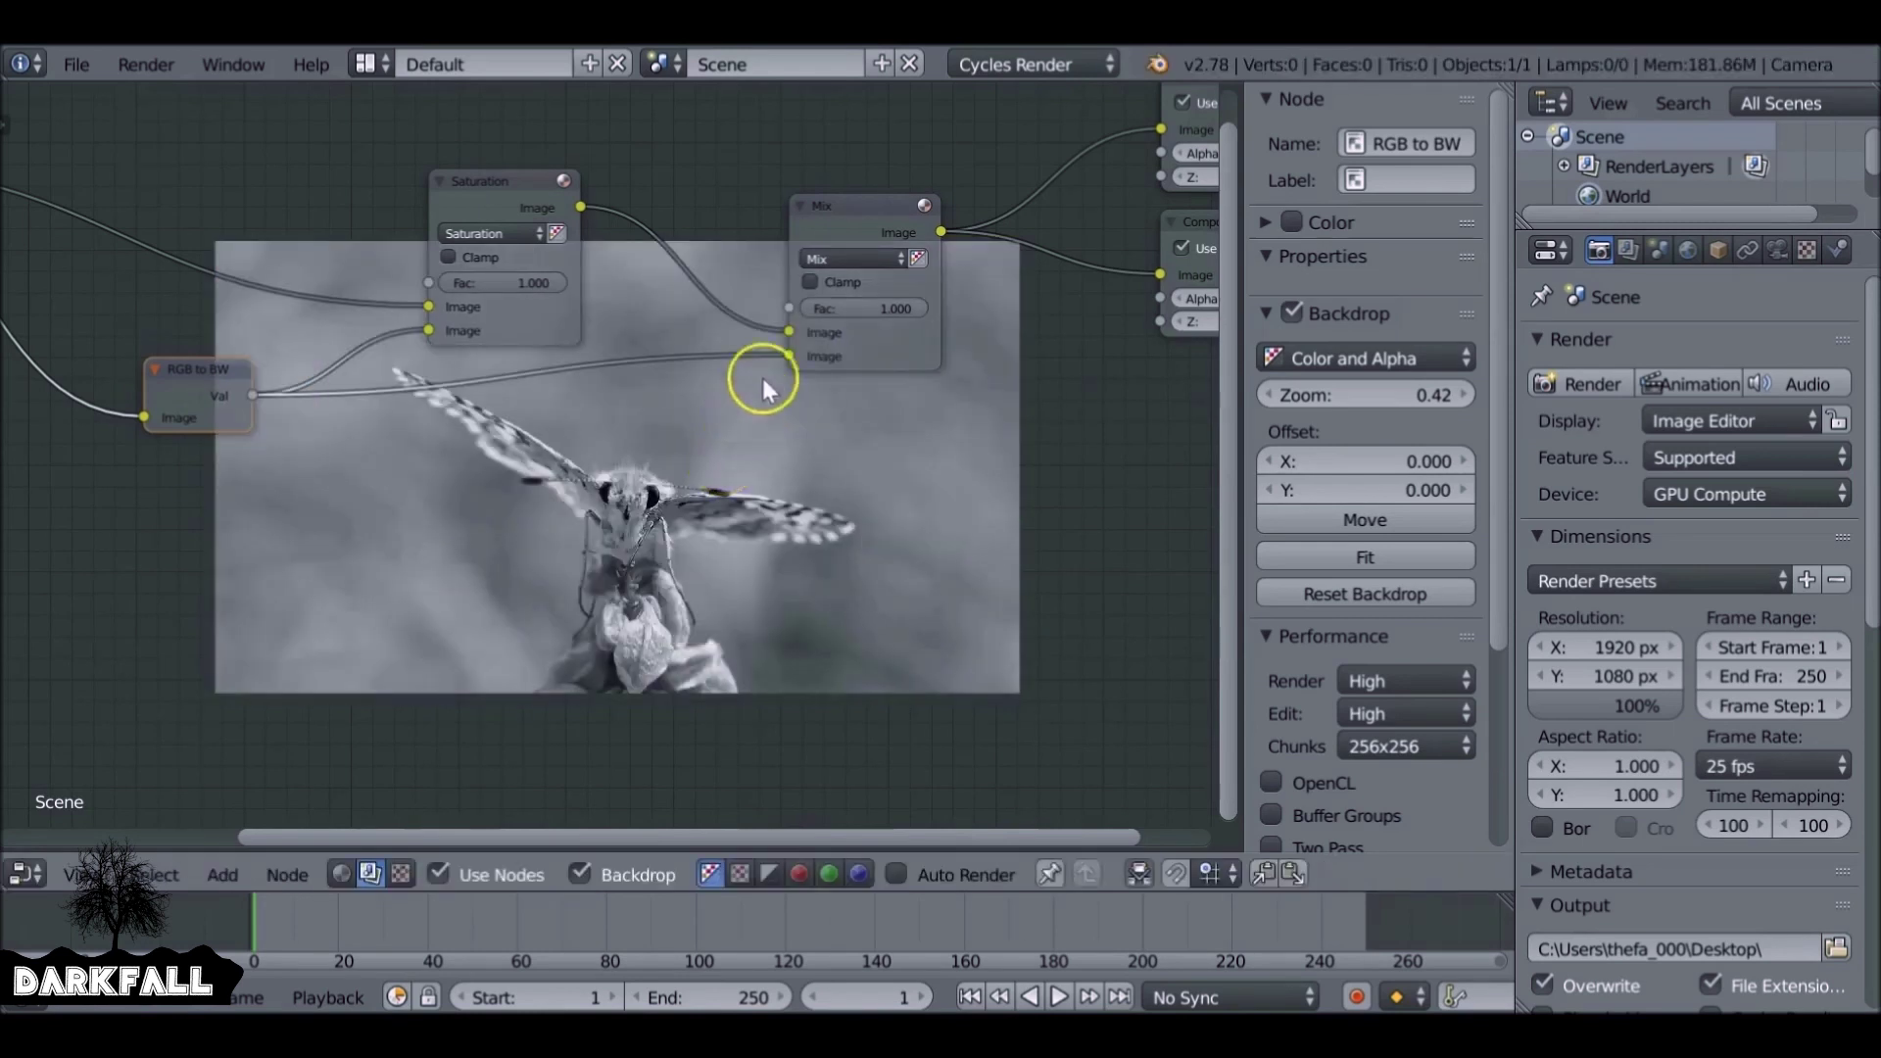
{"action": "middle_click_drag", "start_coordinate": [763, 379], "coordinate": [597, 479]}
{"action": "scroll", "coordinate": [598, 478], "scroll_direction": "up", "scroll_amount": 2}
{"action": "left_click", "coordinate": [667, 352]}
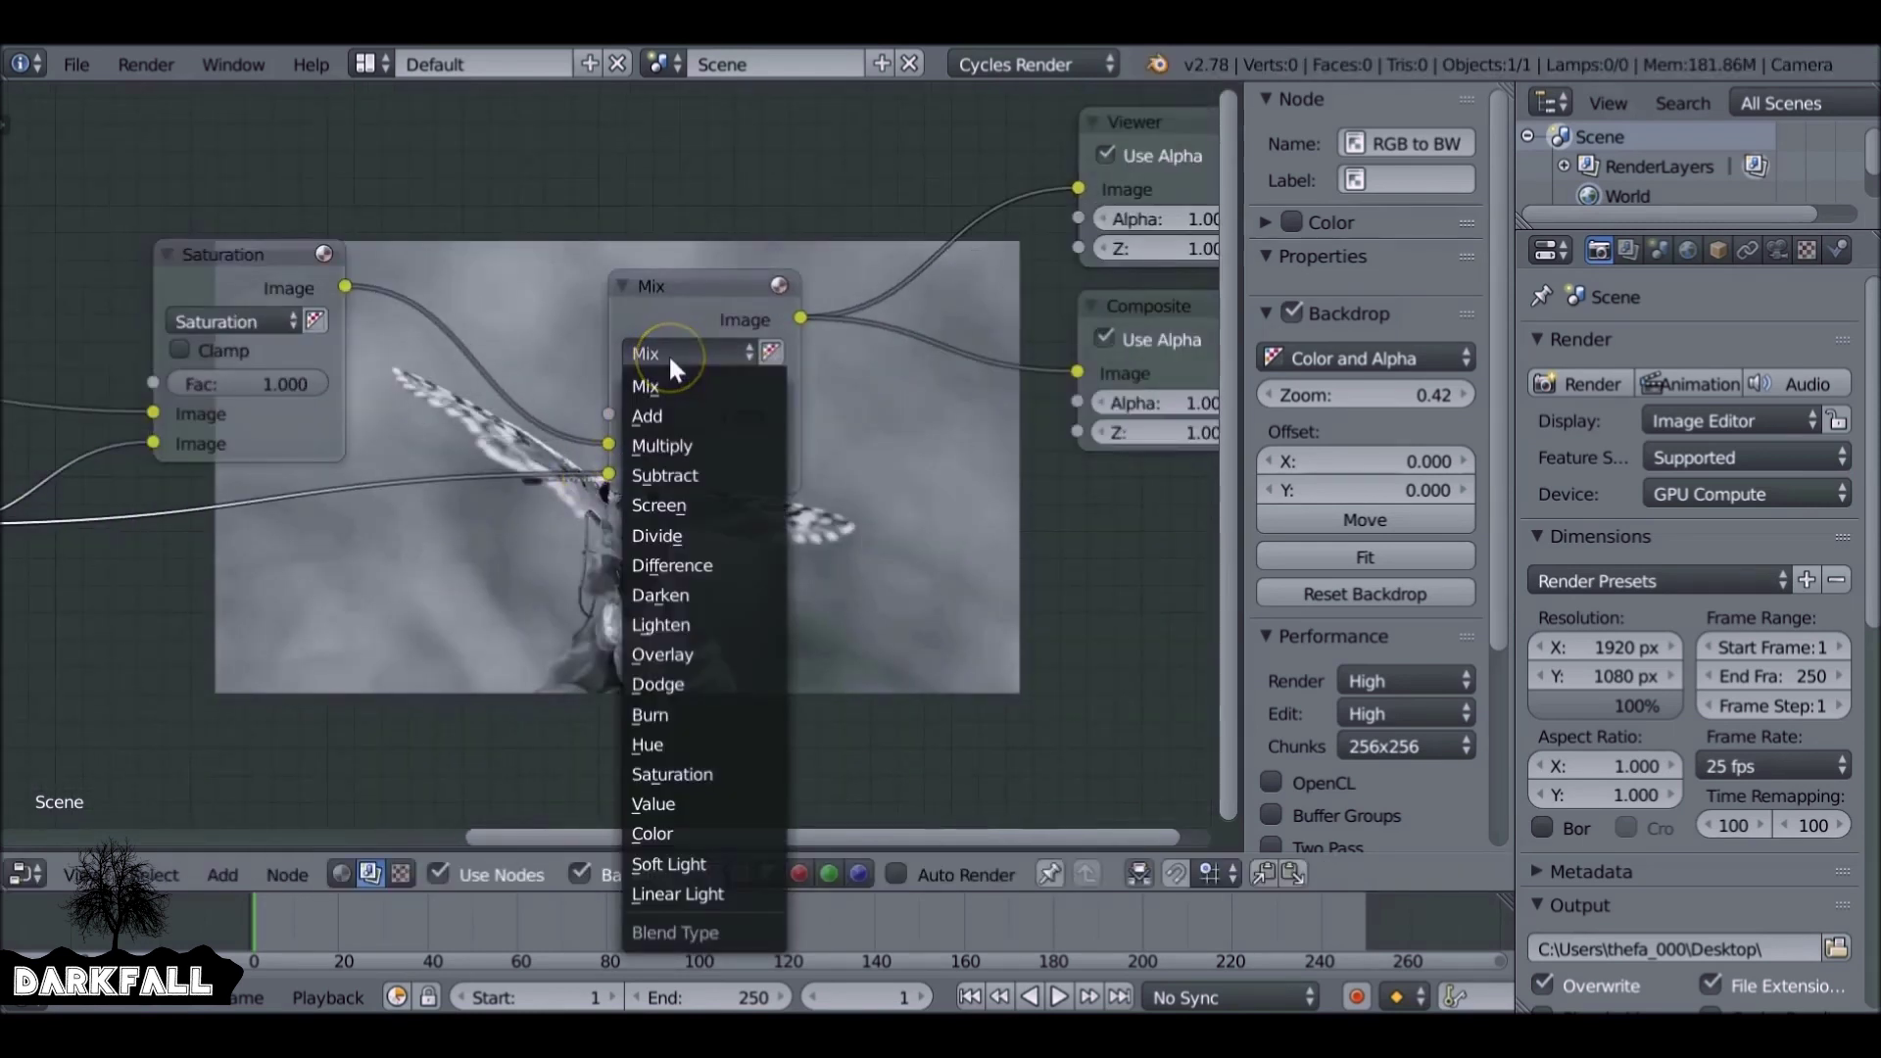
{"action": "left_click", "coordinate": [685, 683]}
- Reposition the Saturation and Dodge nodes to leave more space between them
{"action": "mouse_move", "coordinate": [672, 605]}
{"action": "middle_mouse_down"}
{"action": "mouse_move", "coordinate": [861, 679]}
{"action": "mouse_move", "coordinate": [856, 560]}
{"action": "middle_mouse_up"}
{"action": "left_click_drag", "start_coordinate": [450, 245], "coordinate": [364, 147]}
{"action": "left_click_drag", "start_coordinate": [905, 244], "coordinate": [945, 252]}
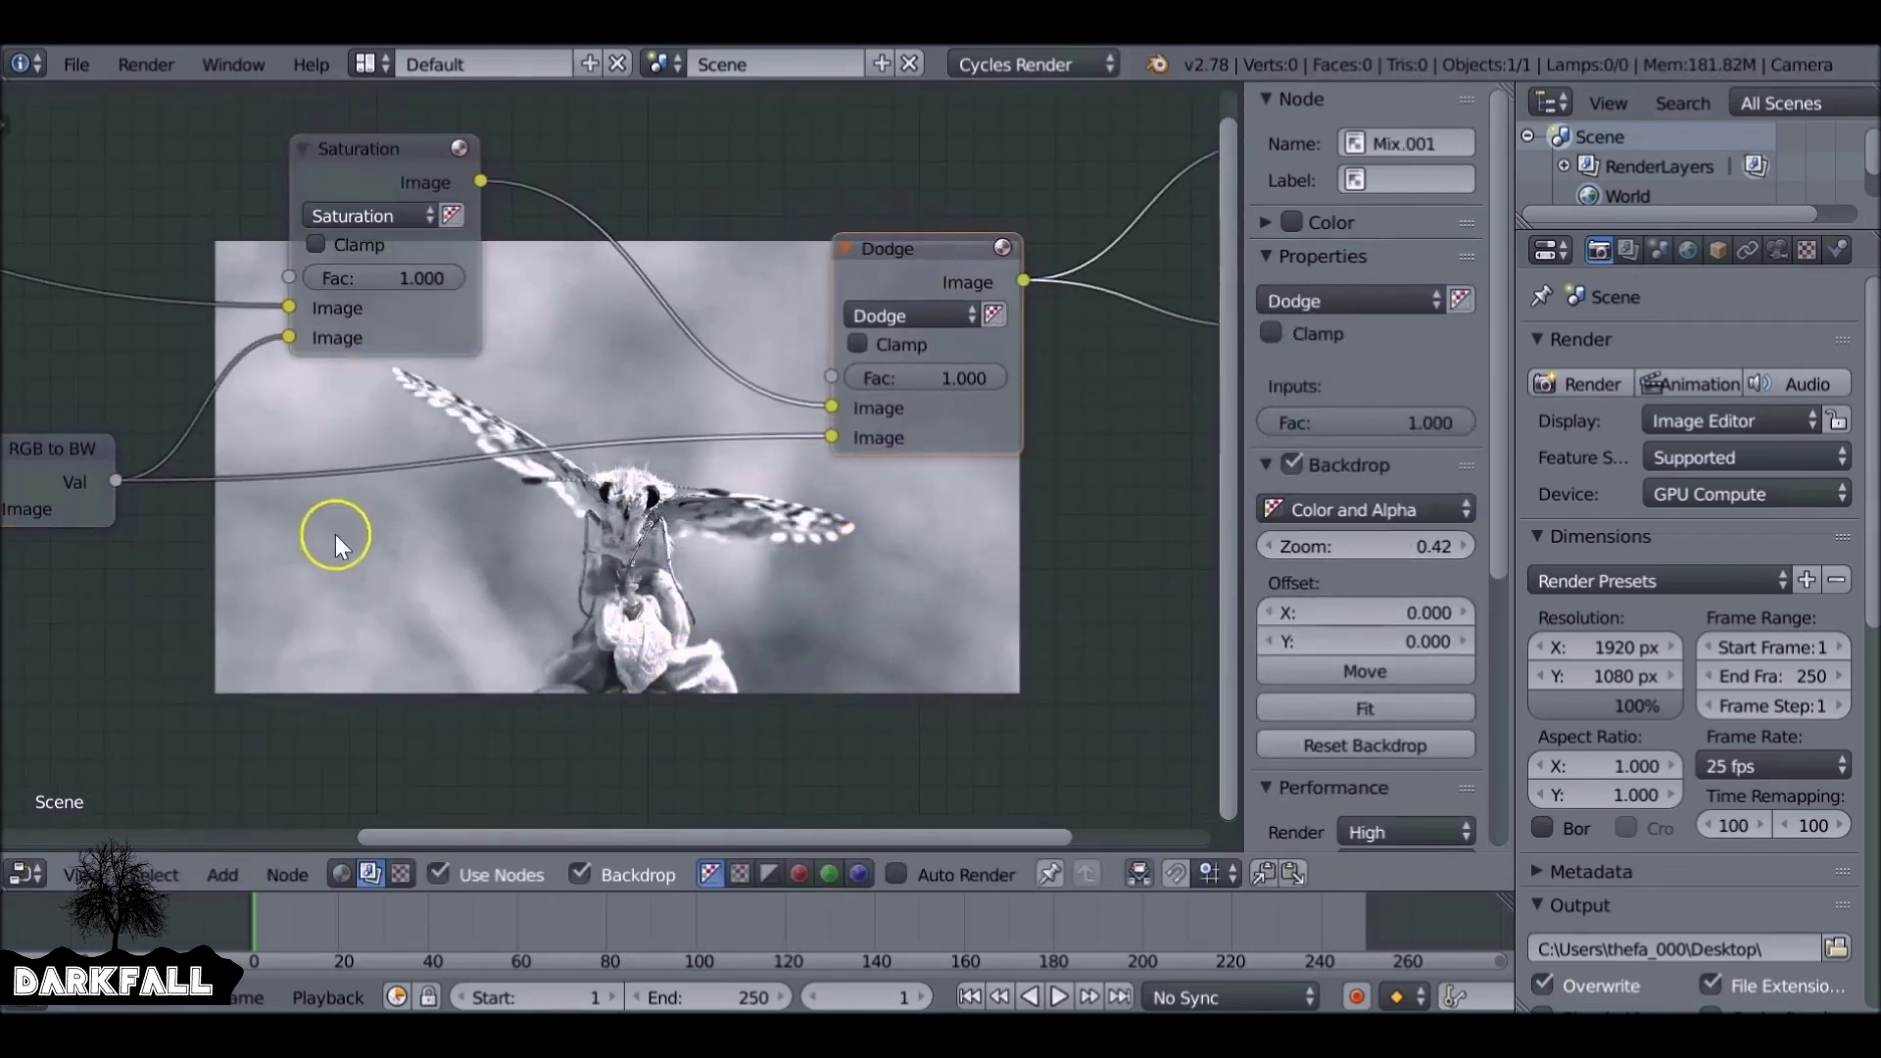
- Insert an Invert node on the link between the RGB to BW and Dodge nodes, and go to frame 106
{"action": "middle_click_drag", "start_coordinate": [335, 533], "coordinate": [454, 432]}
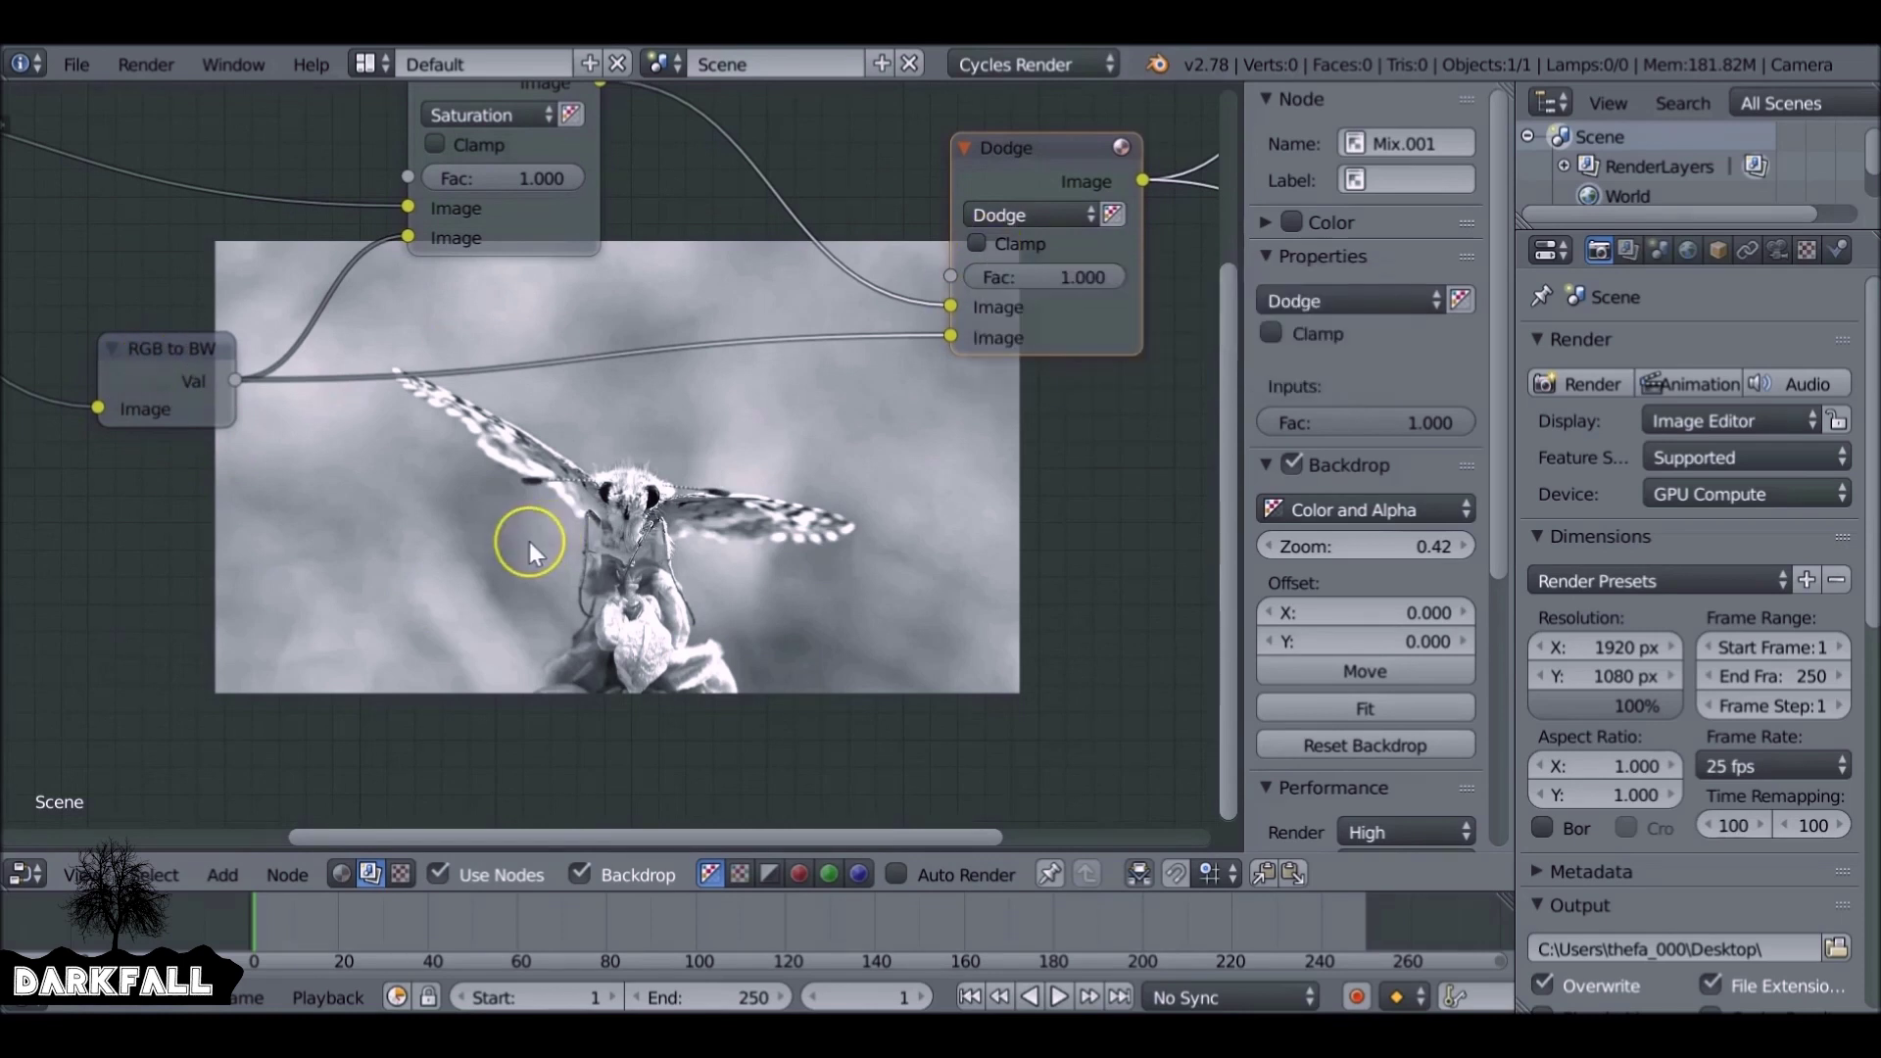
{"action": "key", "text": "shift+a"}
{"action": "mouse_move", "coordinate": [529, 543]}
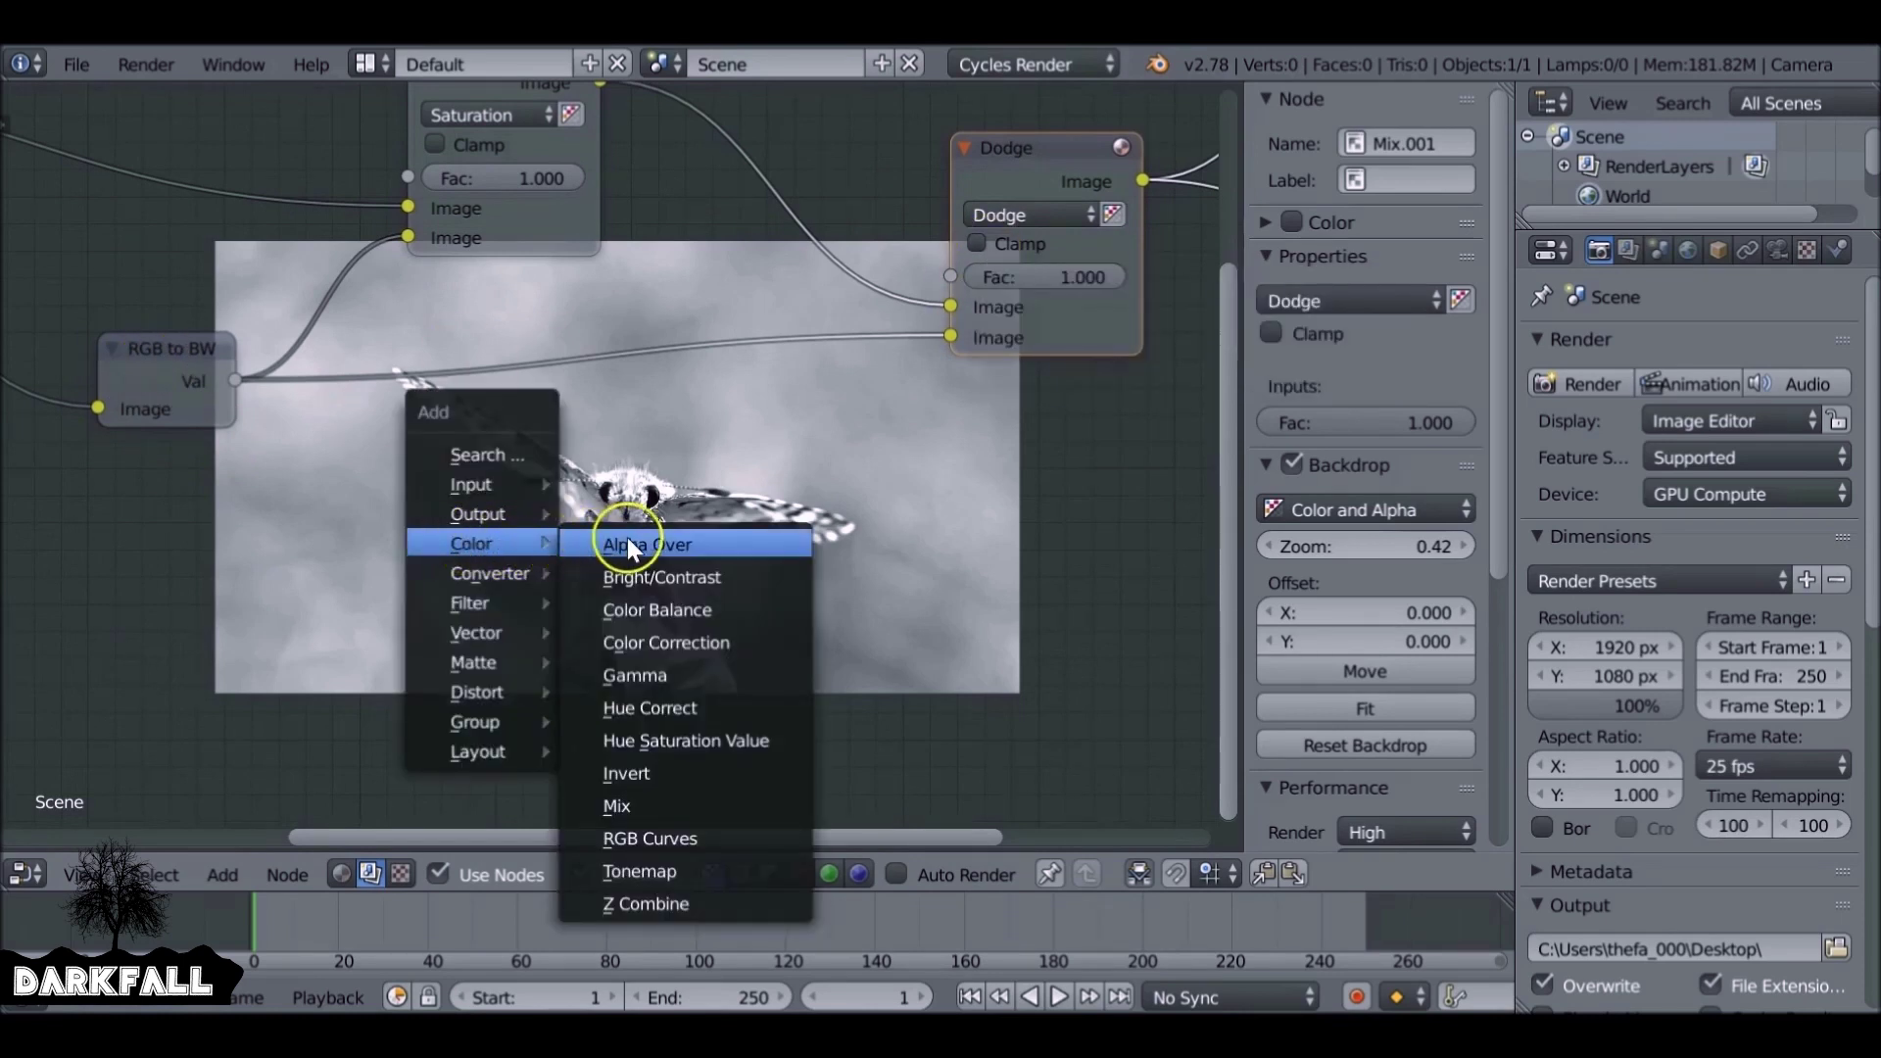
{"action": "left_click", "coordinate": [663, 769]}
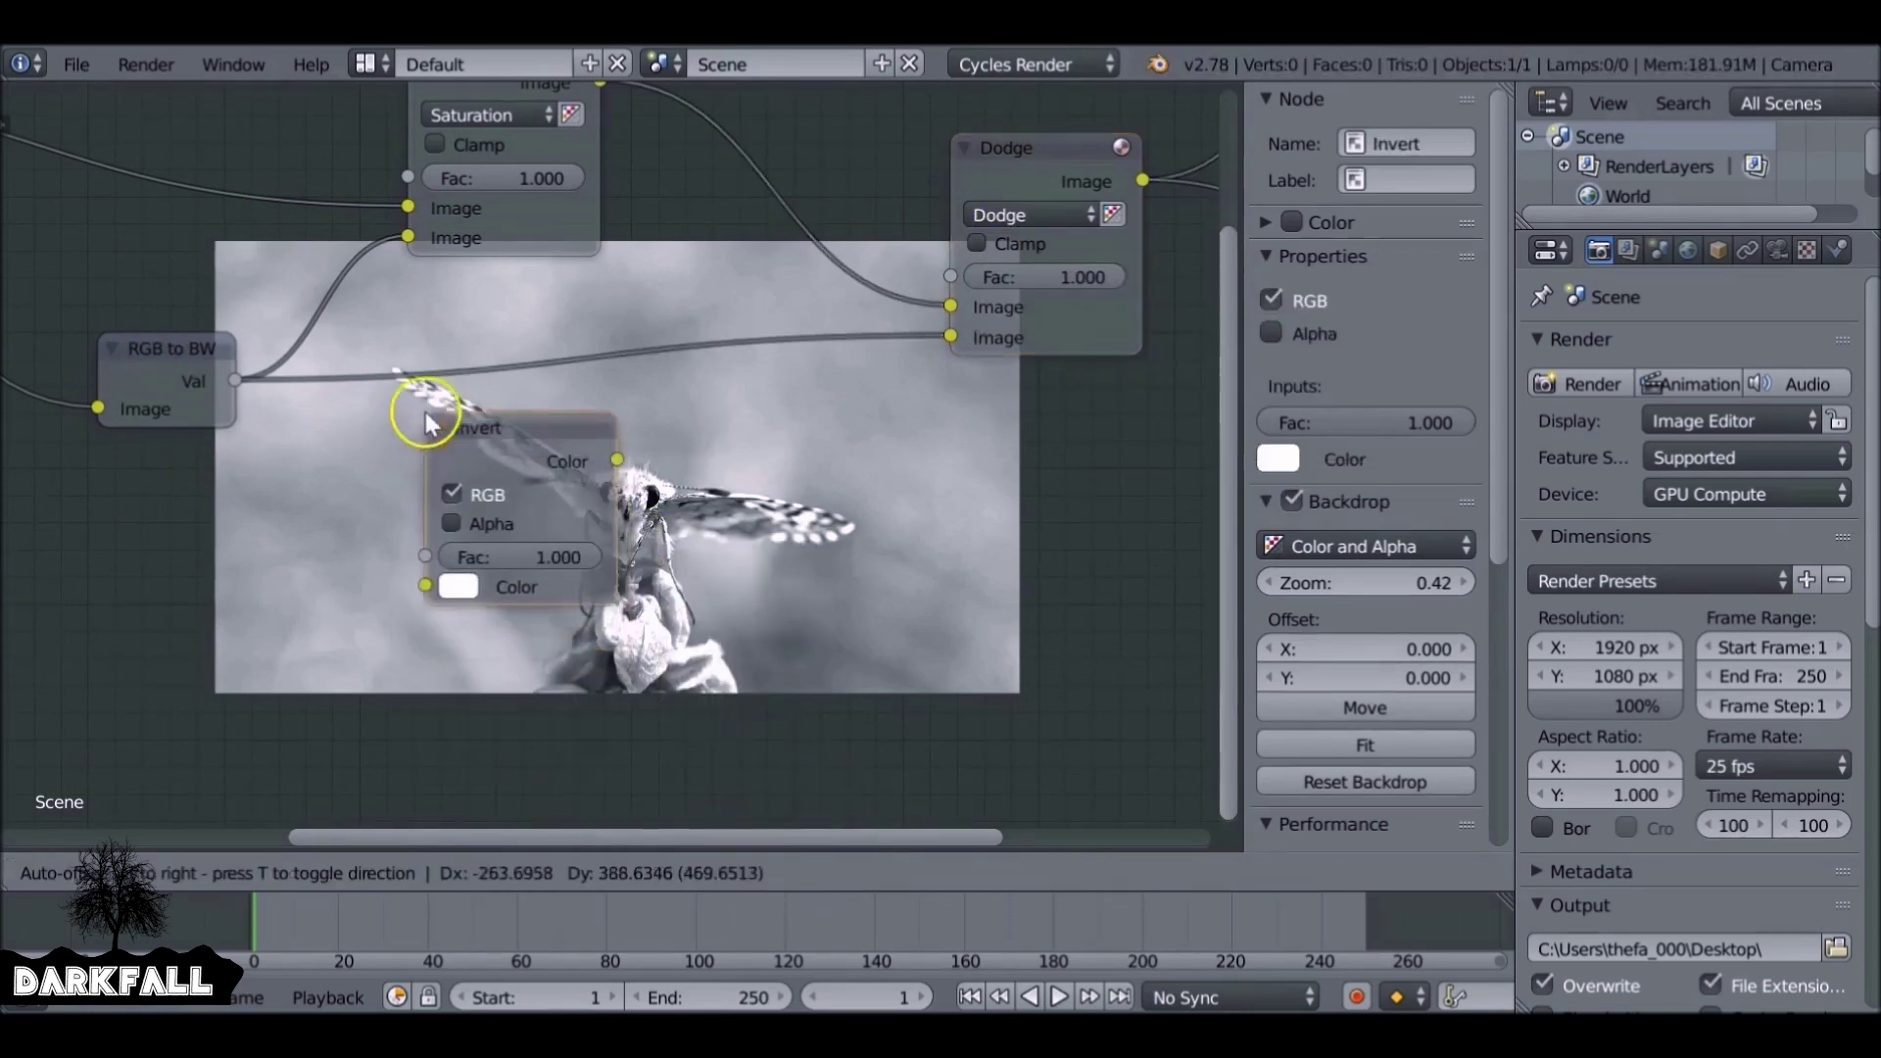
{"action": "left_click", "coordinate": [404, 322]}
{"action": "middle_click_drag", "start_coordinate": [659, 533], "coordinate": [509, 288]}
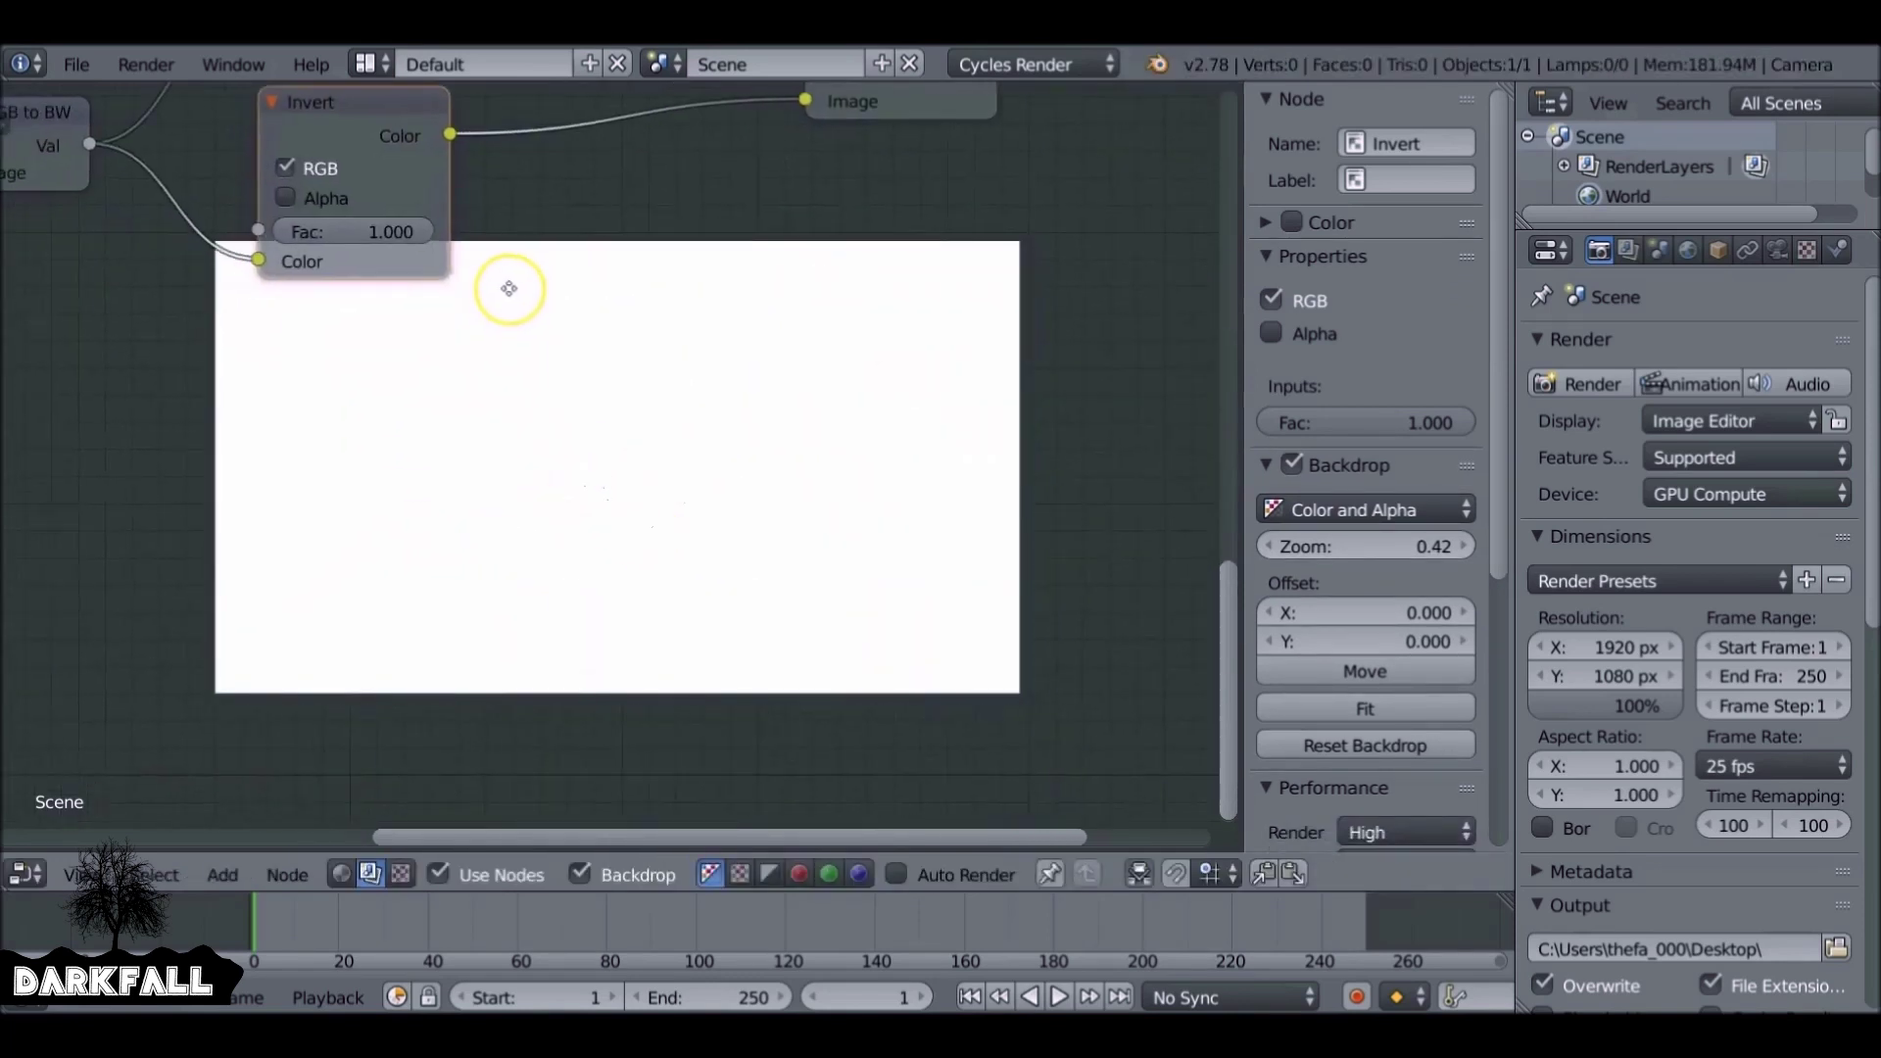
{"action": "left_click", "coordinate": [619, 920]}
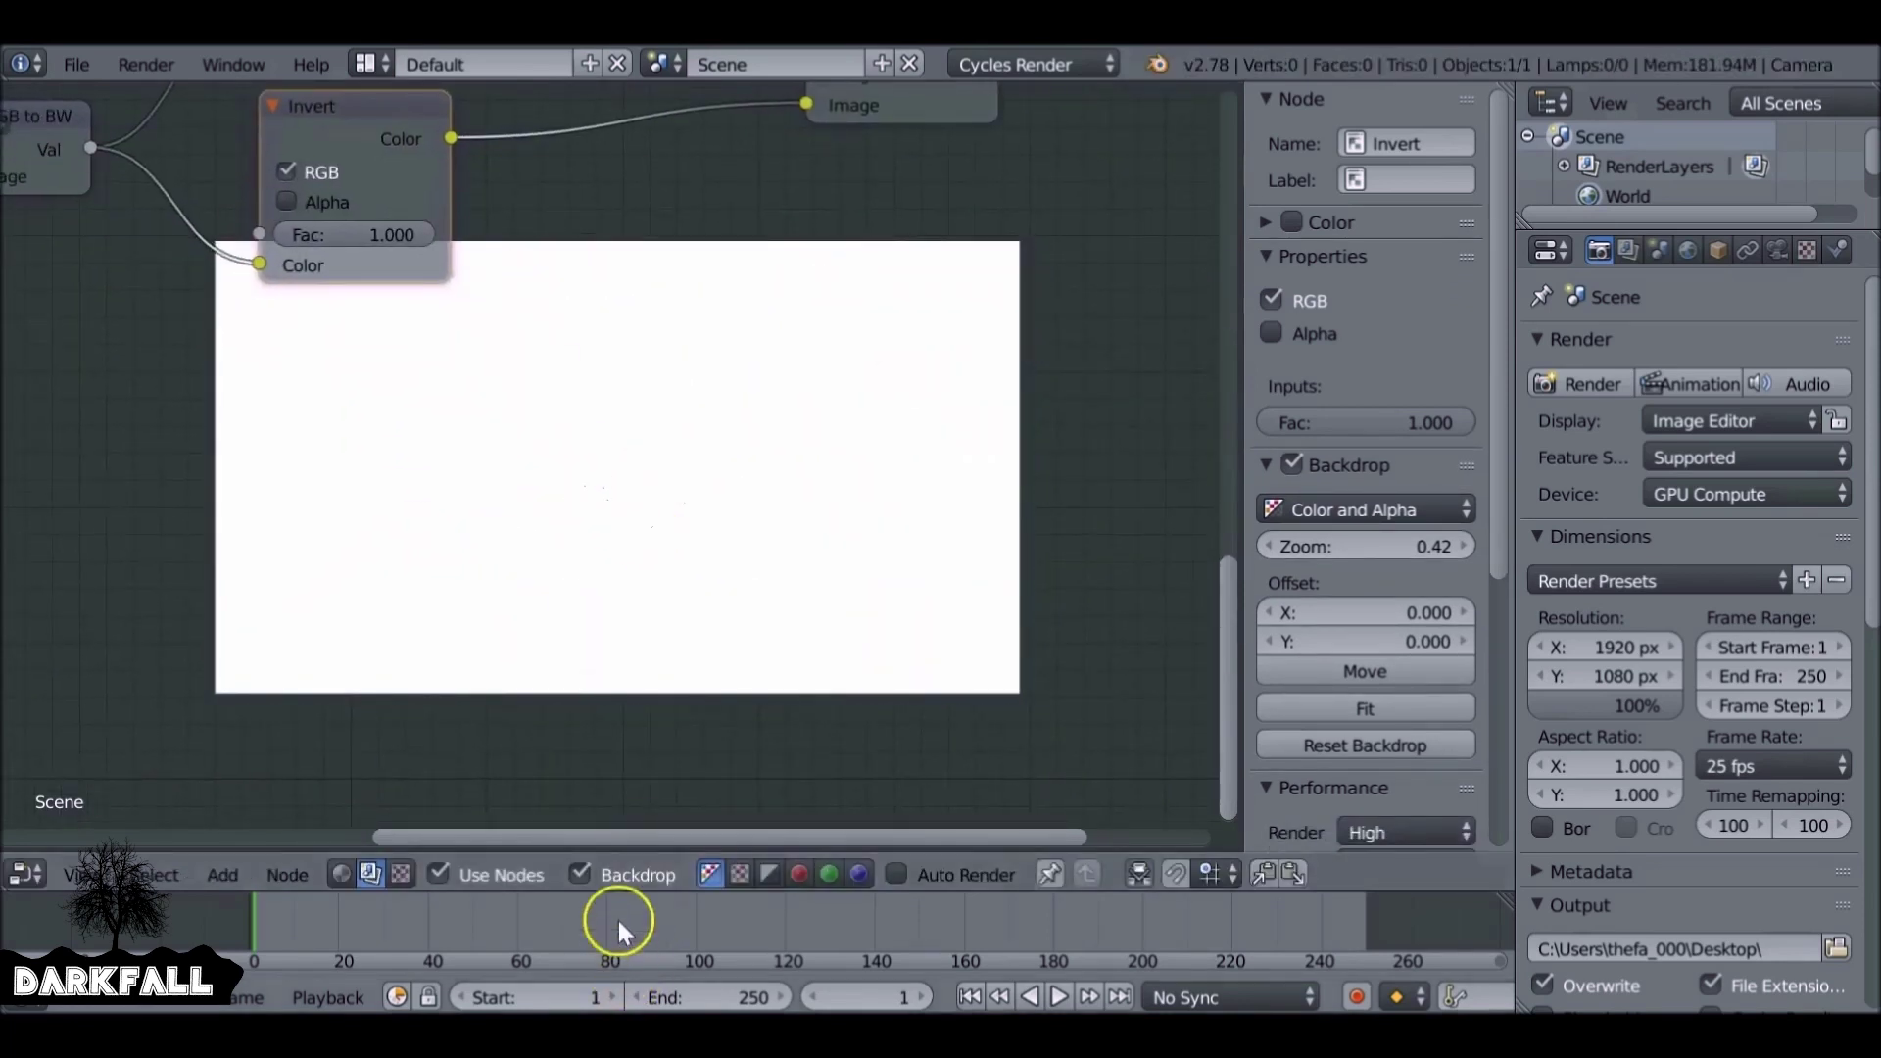
{"action": "left_click", "coordinate": [722, 907]}
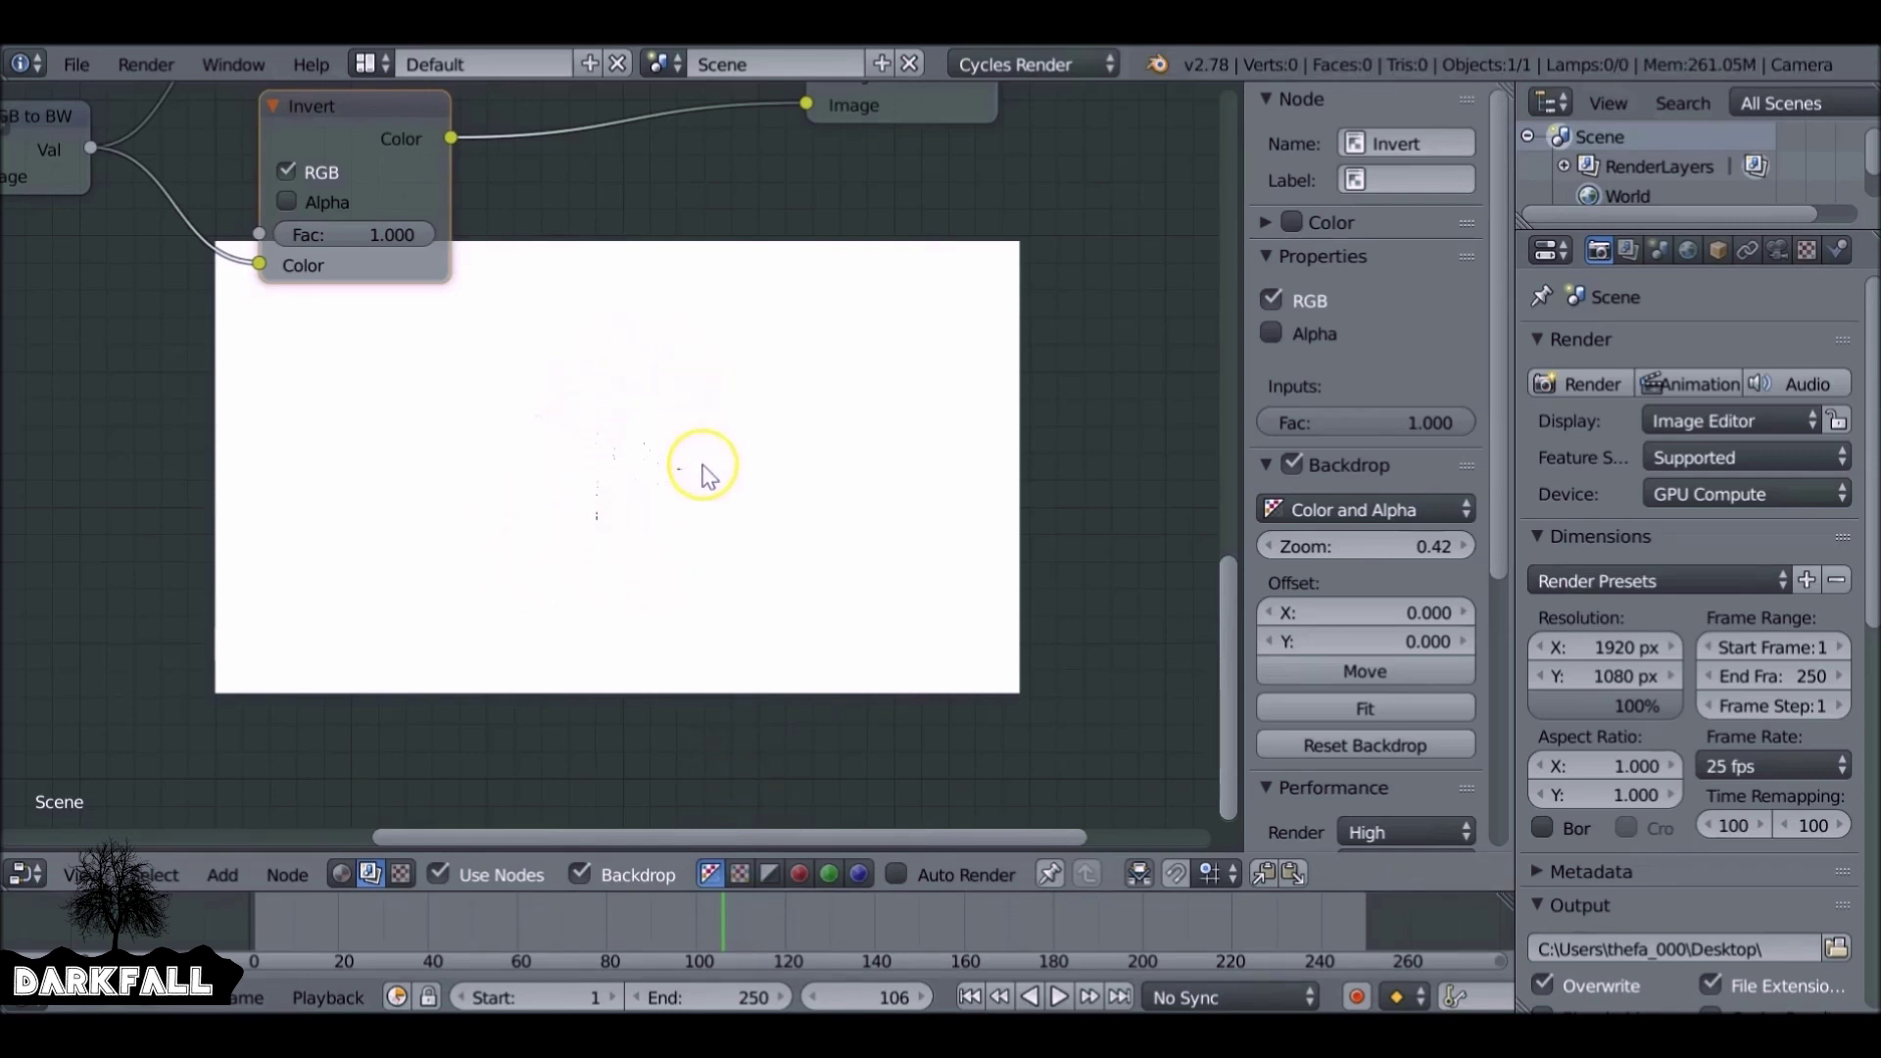
- Insert a Blur node between the Invert node and the Dodge node
{"action": "middle_click_drag", "start_coordinate": [613, 368], "coordinate": [597, 500]}
{"action": "key", "text": "shift+a"}
{"action": "mouse_move", "coordinate": [596, 501]}
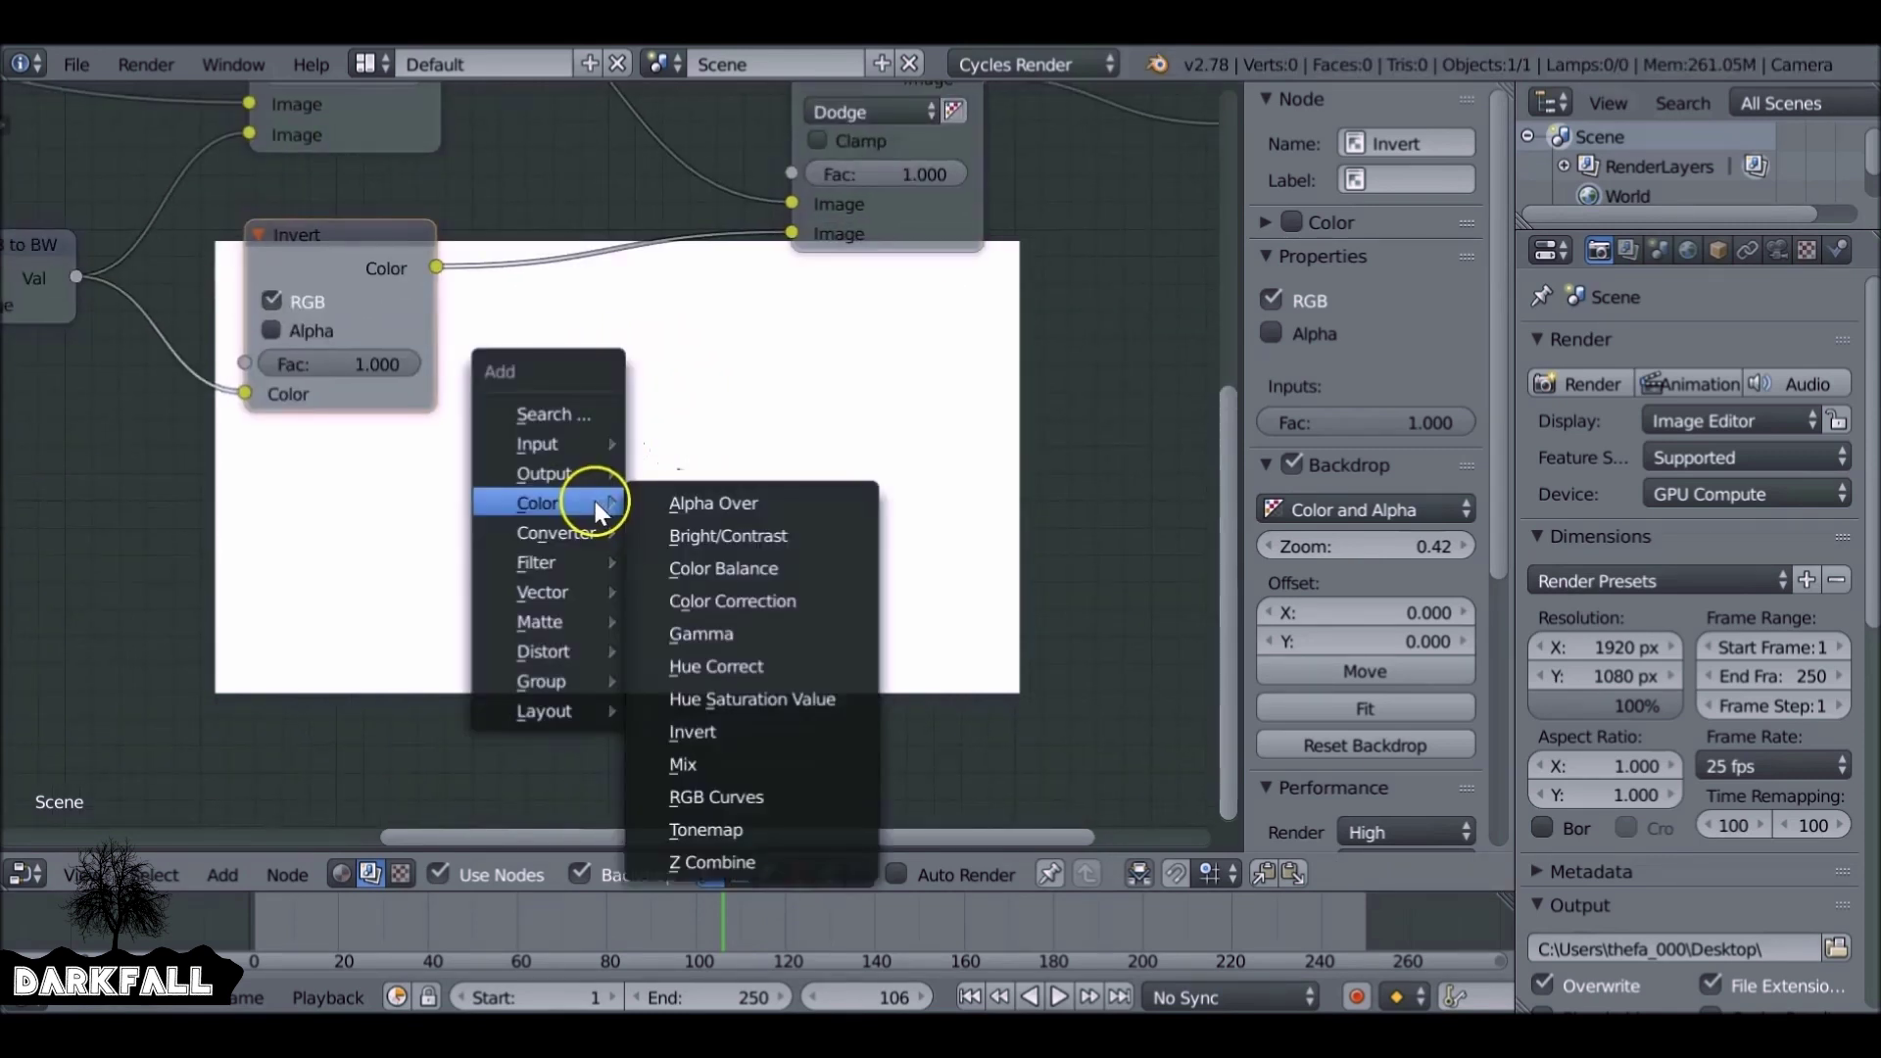
{"action": "mouse_move", "coordinate": [574, 563]}
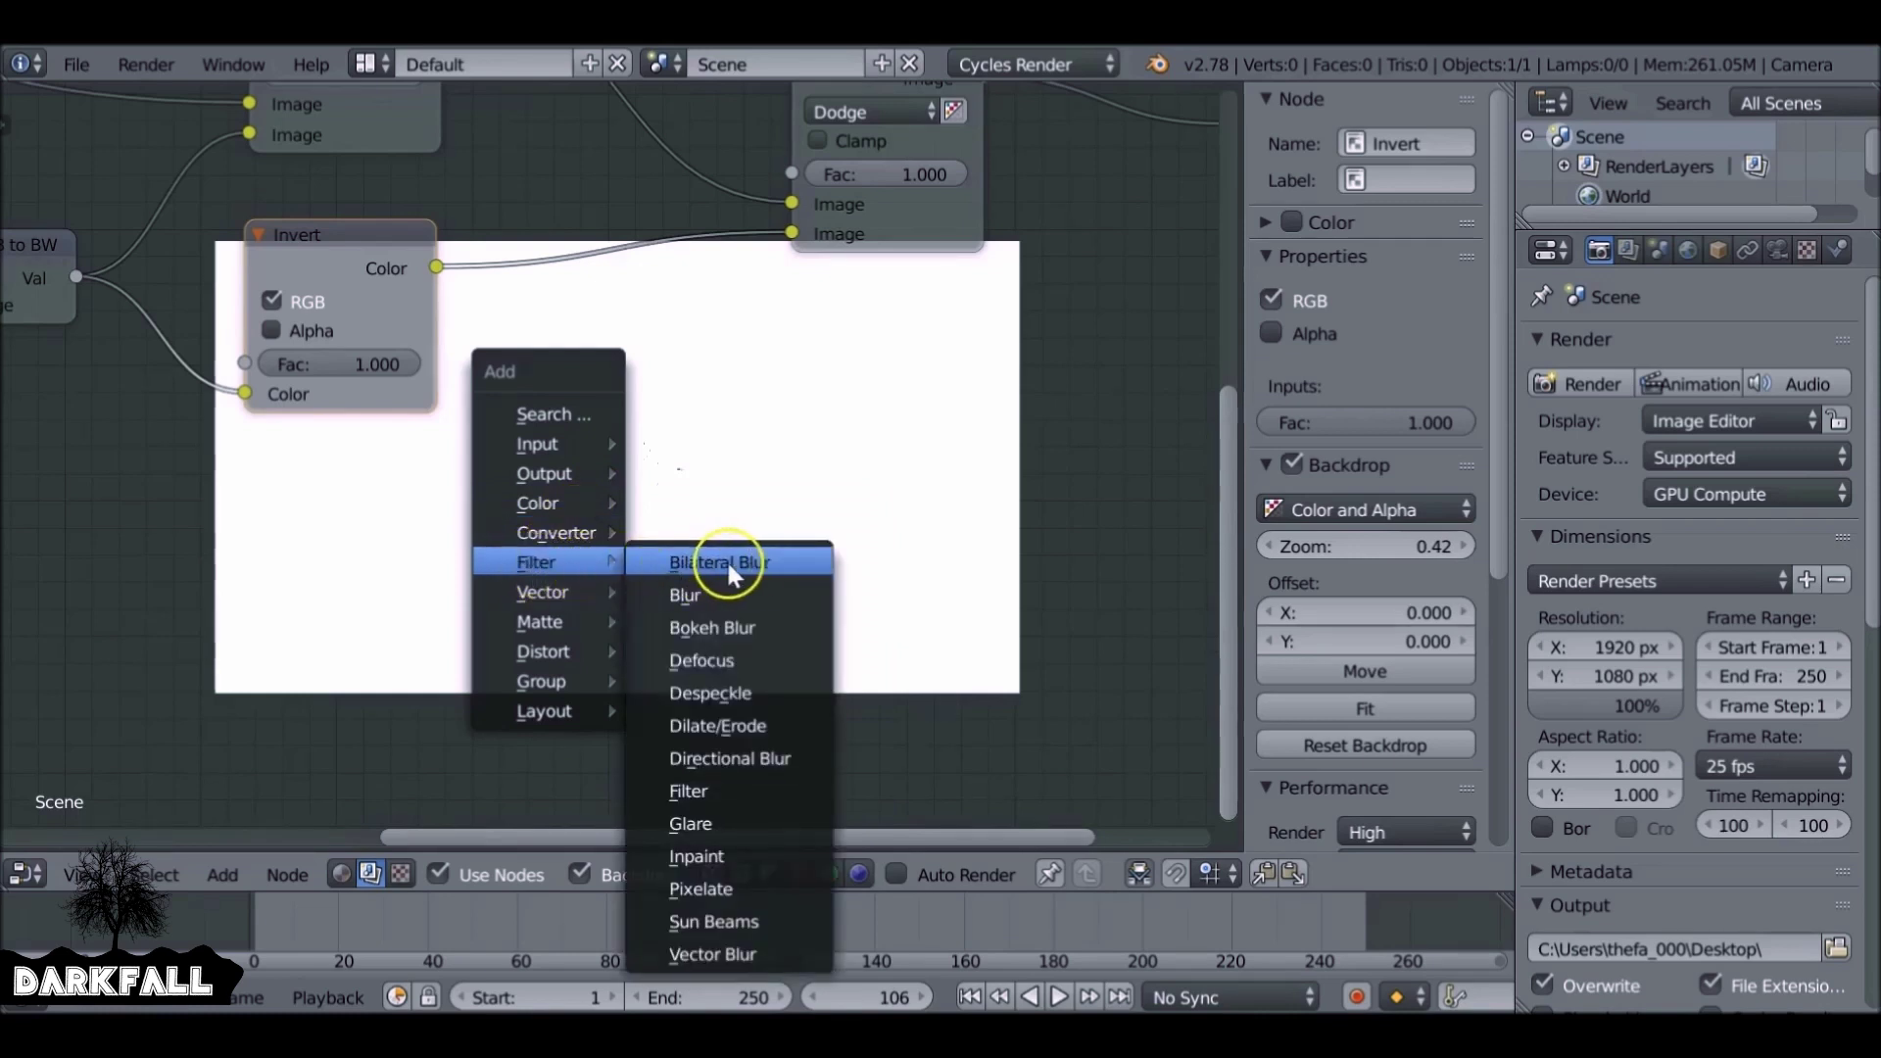
{"action": "left_click", "coordinate": [750, 586]}
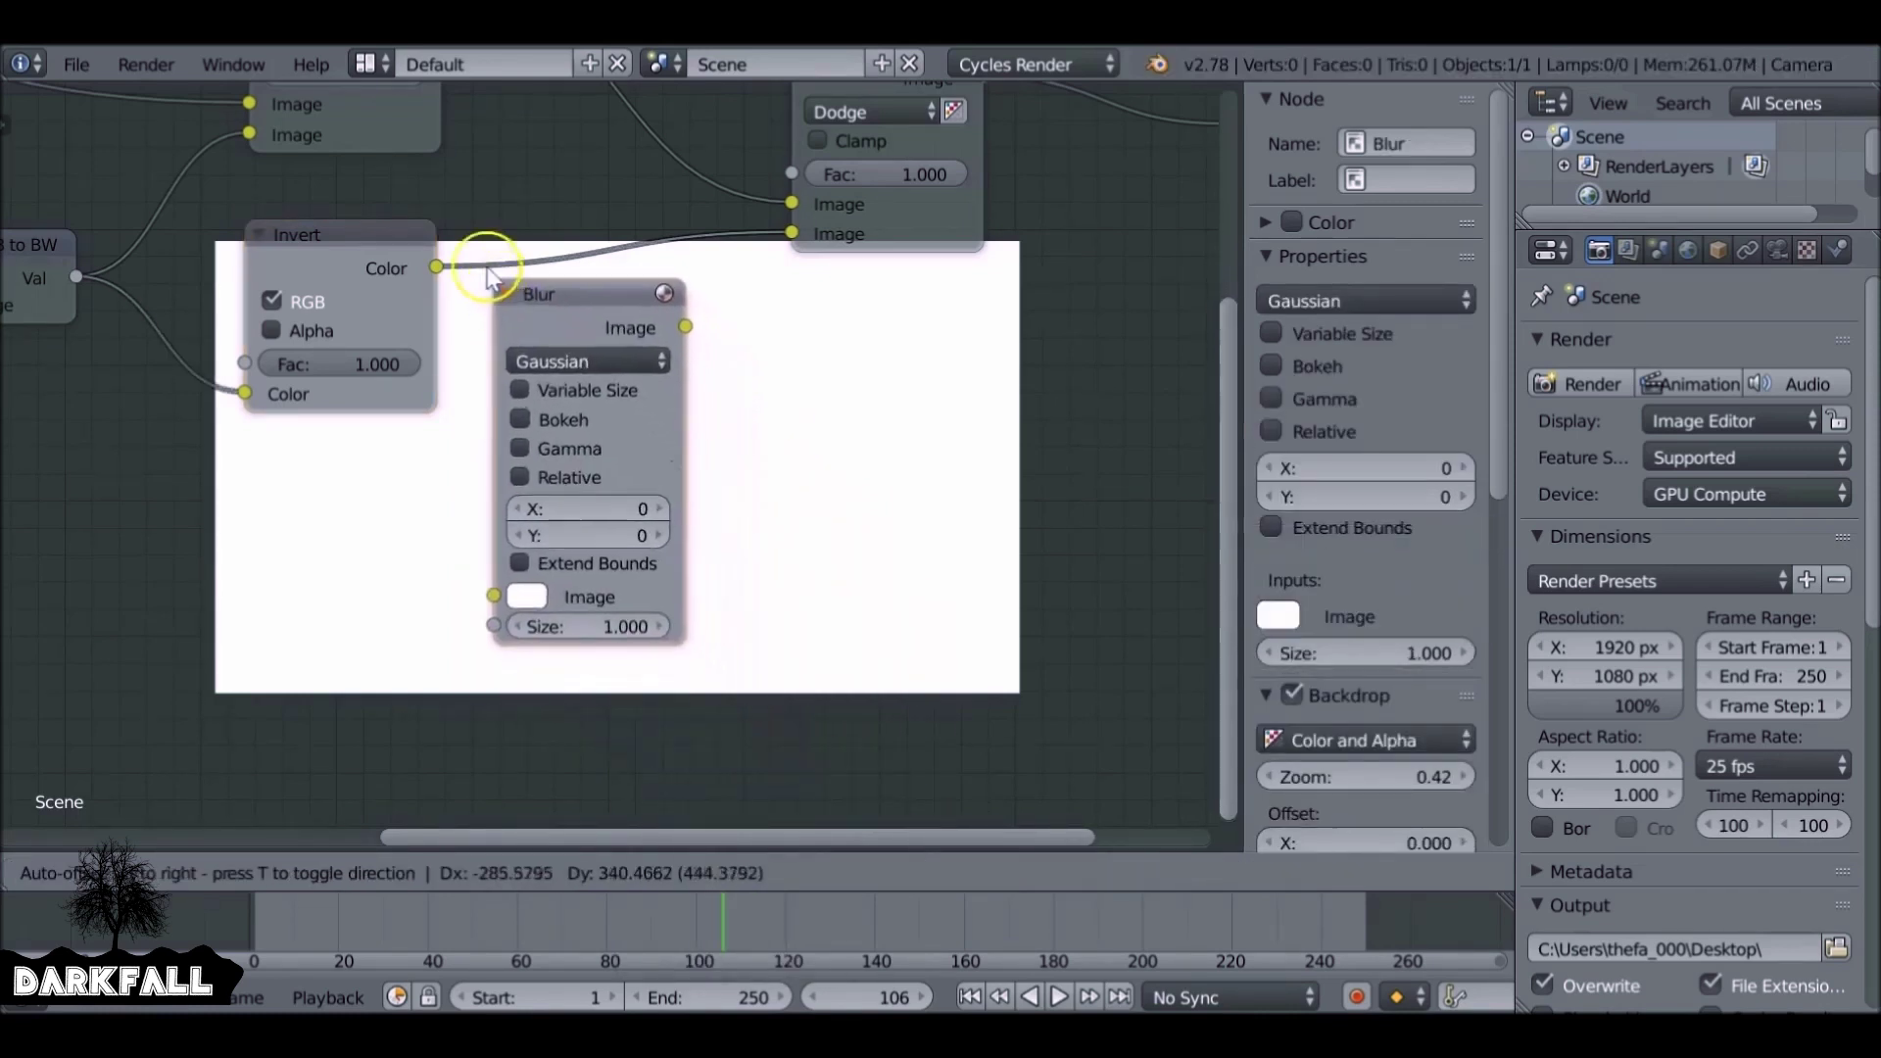
{"action": "left_click", "coordinate": [471, 236]}
- Set the Blur node's X and Y sizes to 10
{"action": "middle_click_drag", "start_coordinate": [528, 464], "coordinate": [324, 349]}
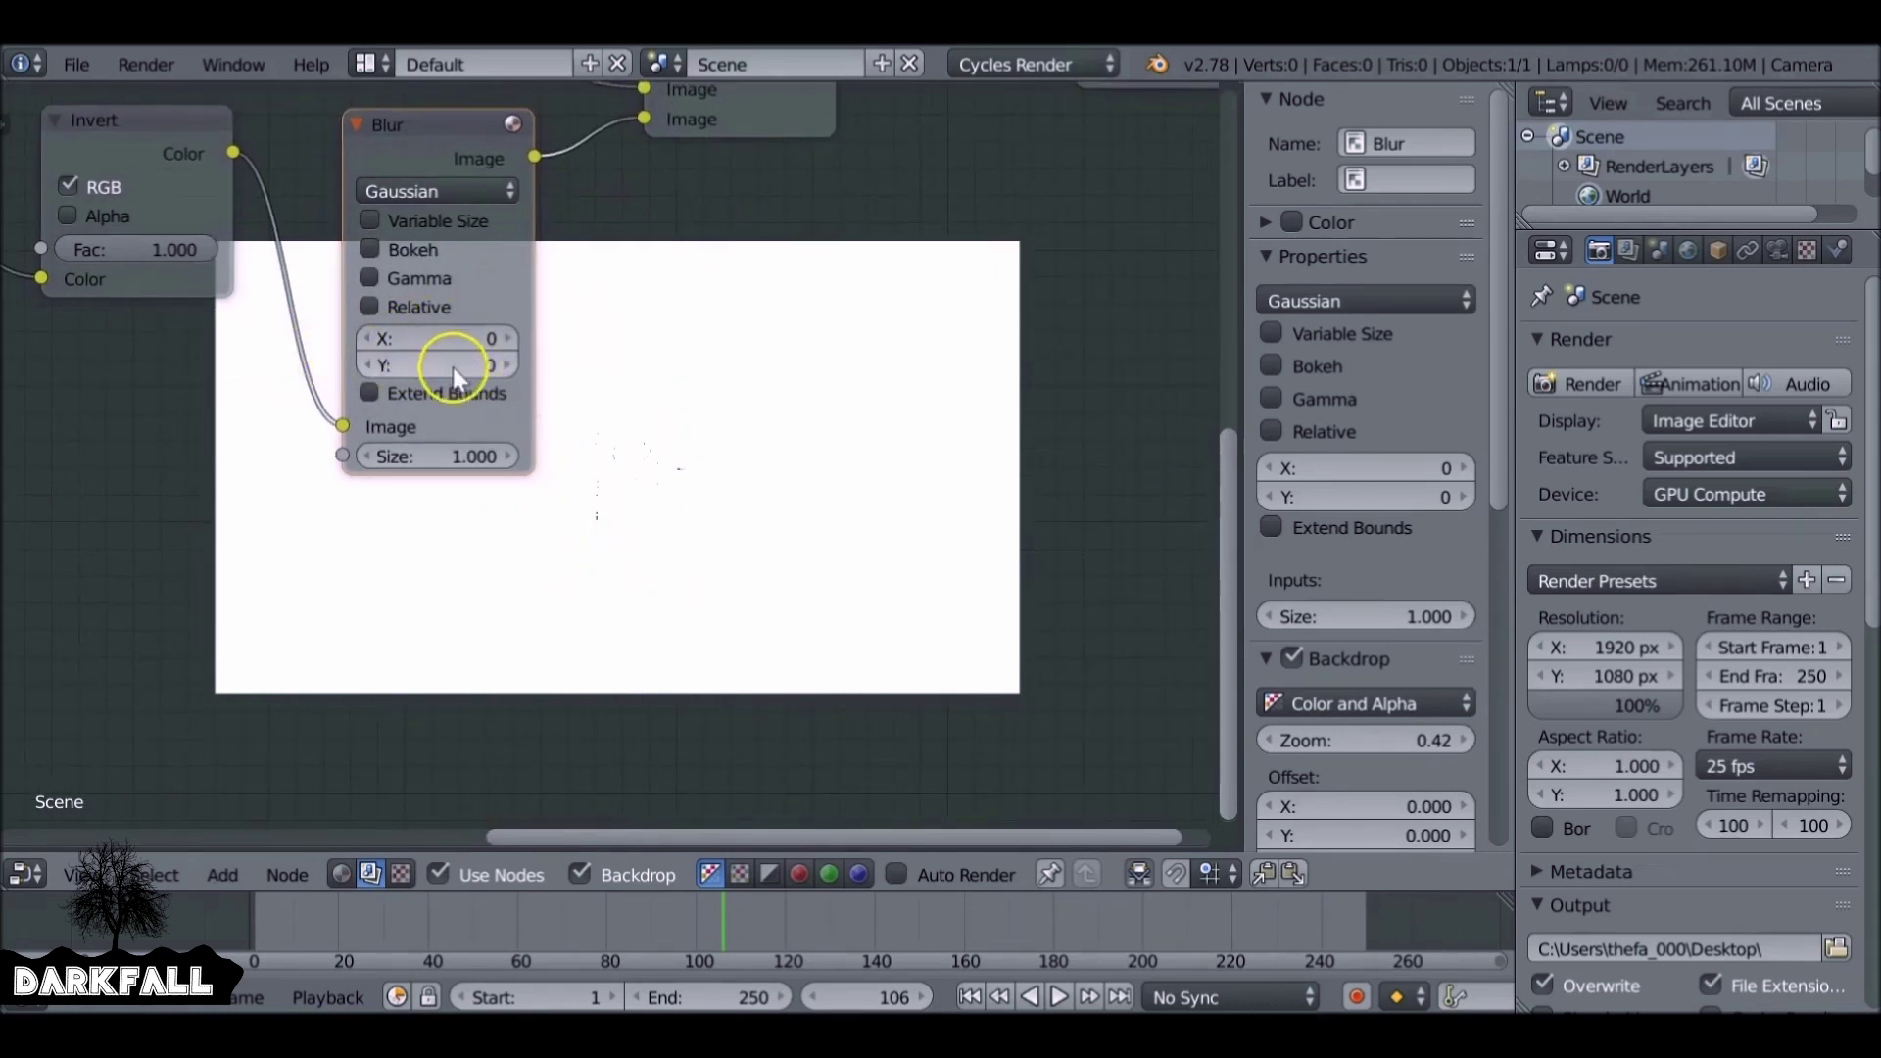
{"action": "left_click", "coordinate": [460, 340]}
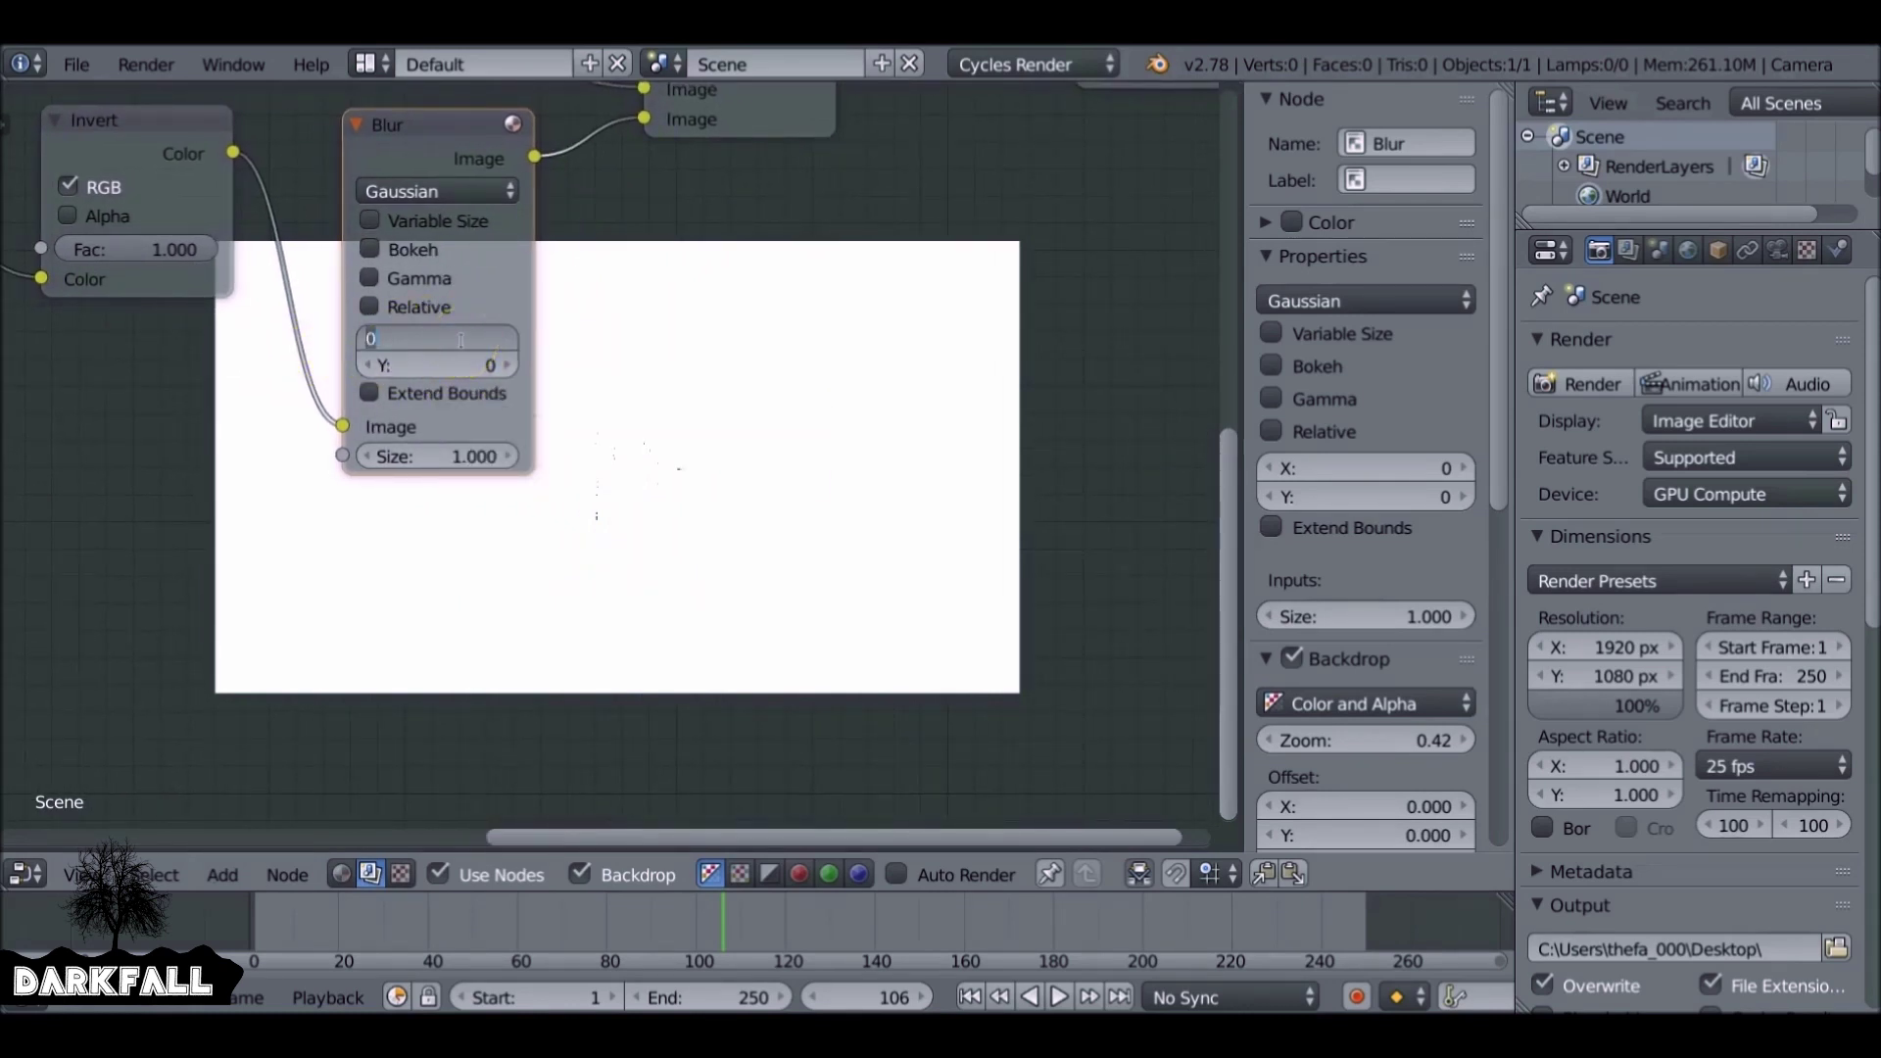
{"action": "type", "text": "10"}
{"action": "key", "text": "Return"}
{"action": "left_click", "coordinate": [457, 358]}
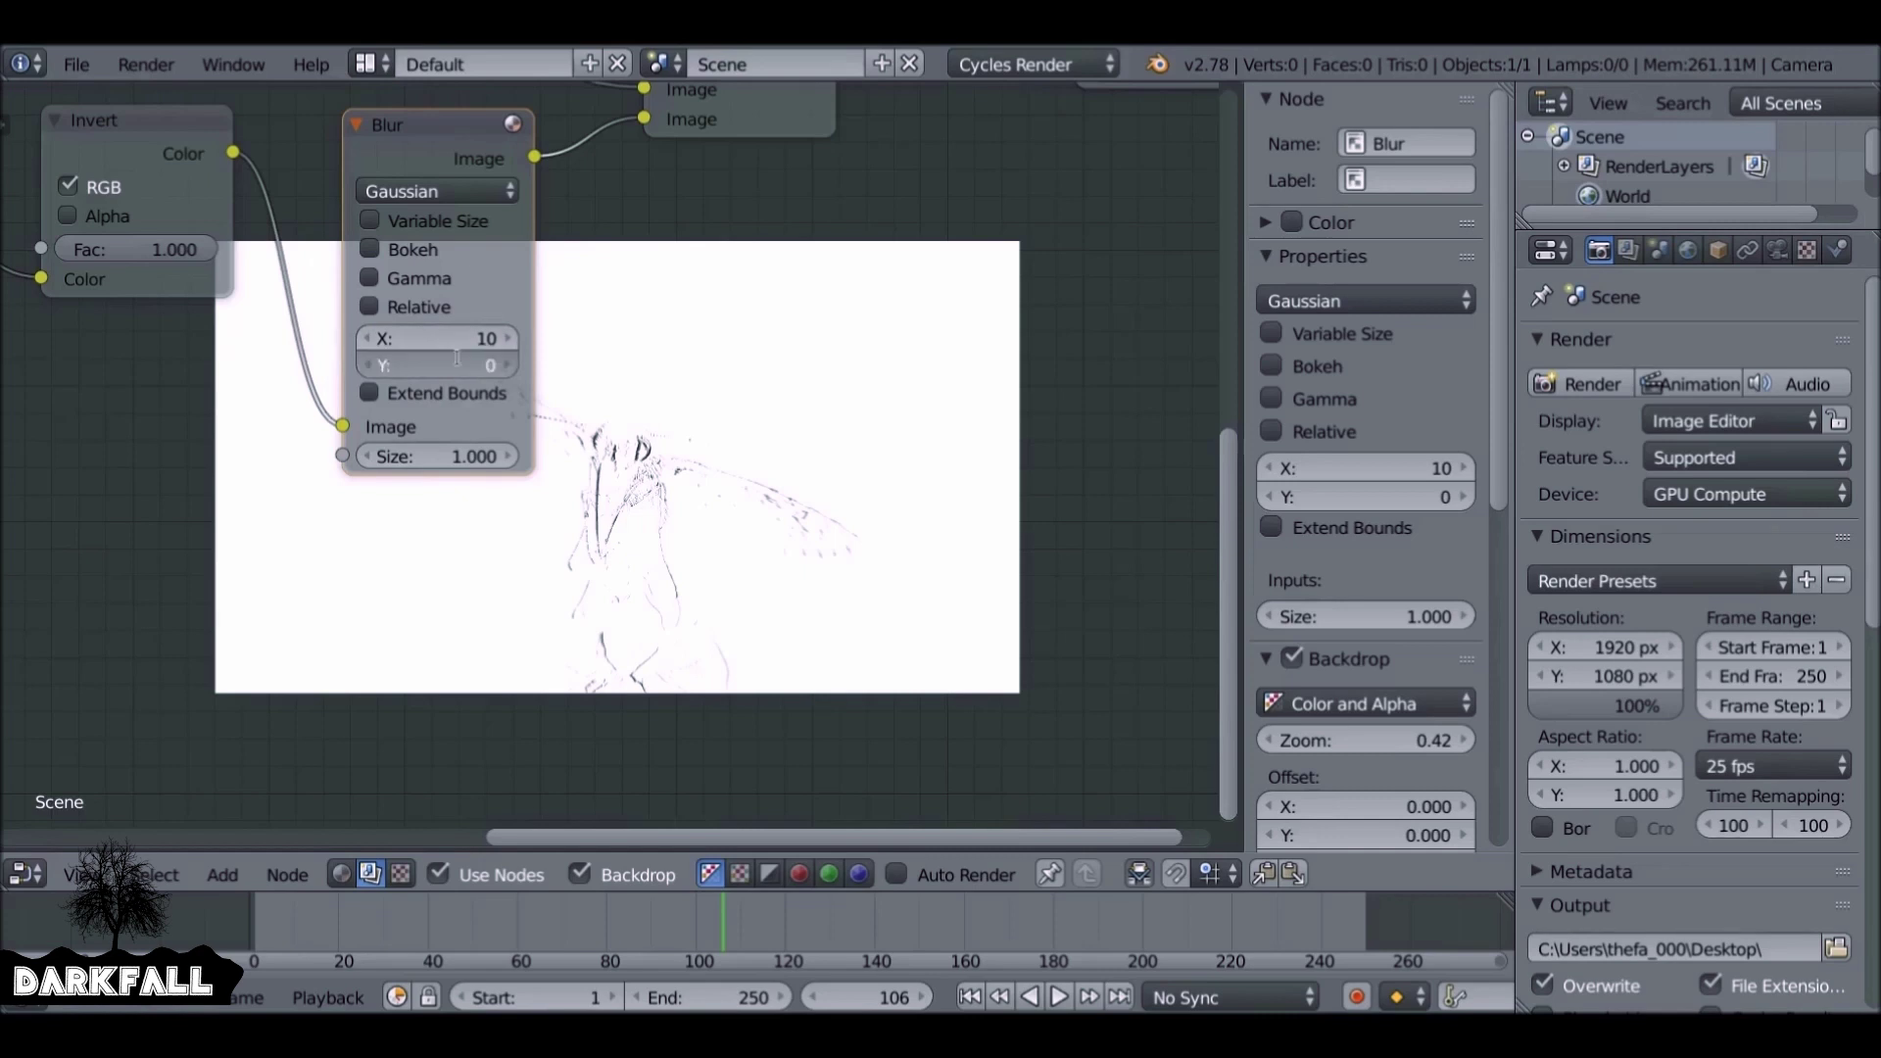
{"action": "type", "text": "10"}
{"action": "key", "text": "Return"}
- Set the Blur node's X and Y sizes to 25
{"action": "middle_click_drag", "start_coordinate": [706, 412], "coordinate": [448, 382]}
{"action": "left_click", "coordinate": [239, 294]}
{"action": "type", "text": "25"}
{"action": "key", "text": "Return"}
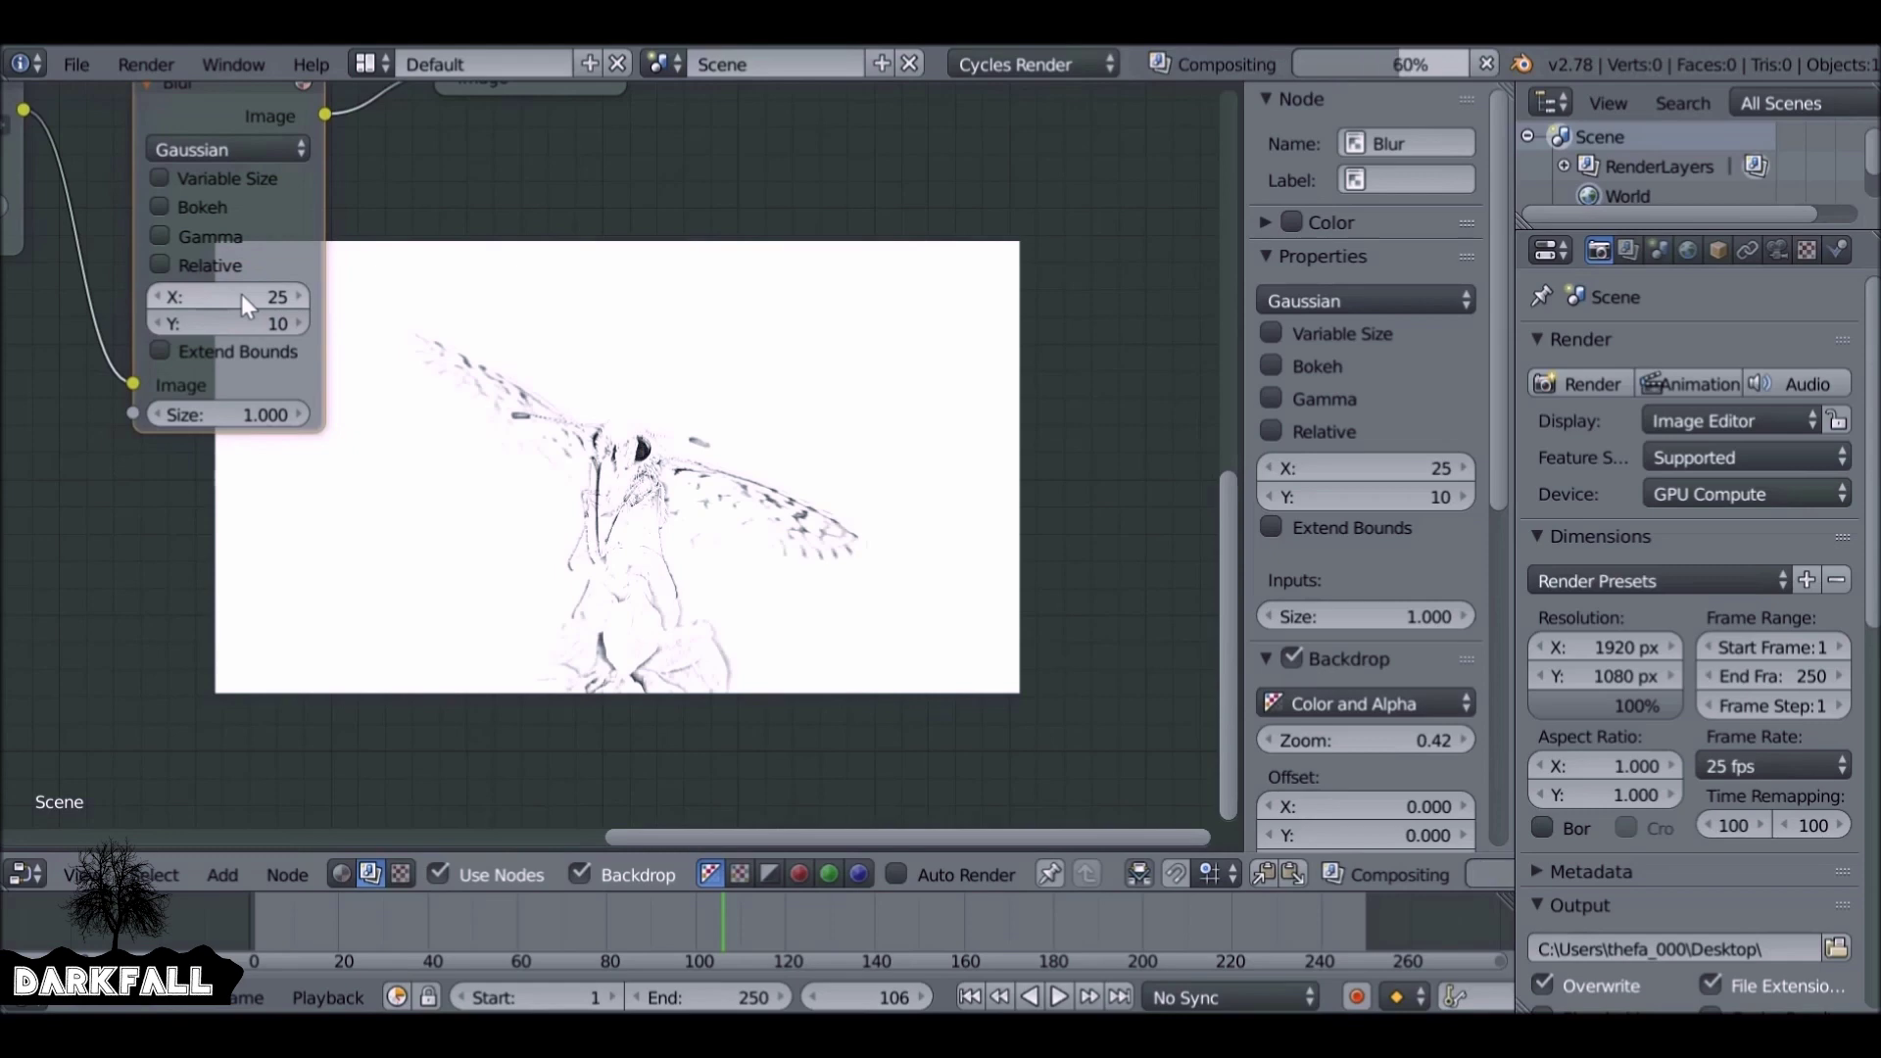
{"action": "left_click", "coordinate": [241, 310]}
{"action": "type", "text": "25"}
{"action": "key", "text": "Return"}
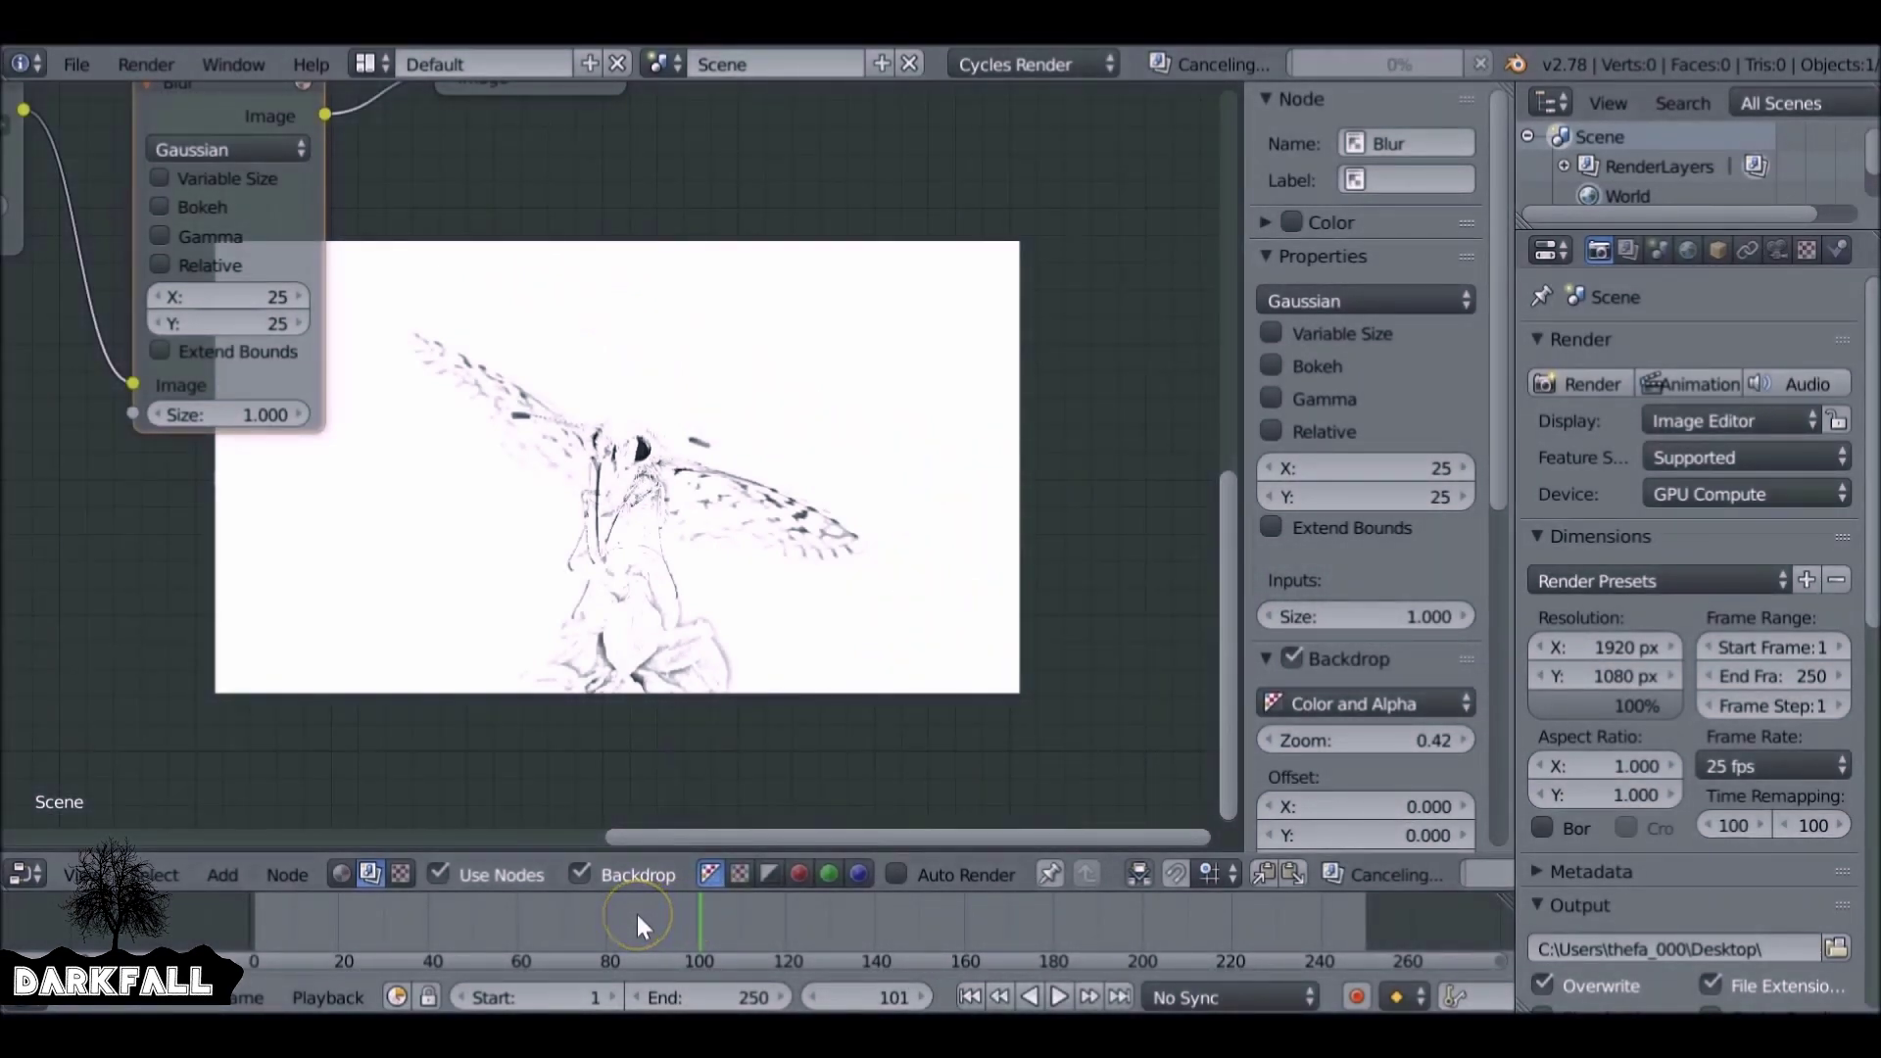
- Move the Dodge, Viewer and Composite nodes together away from the Blur node to make room for another node
{"action": "left_click_drag", "start_coordinate": [637, 914], "coordinate": [722, 913]}
{"action": "scroll", "coordinate": [598, 313], "scroll_direction": "down", "scroll_amount": 6}
{"action": "middle_click_drag", "start_coordinate": [553, 224], "coordinate": [490, 413]}
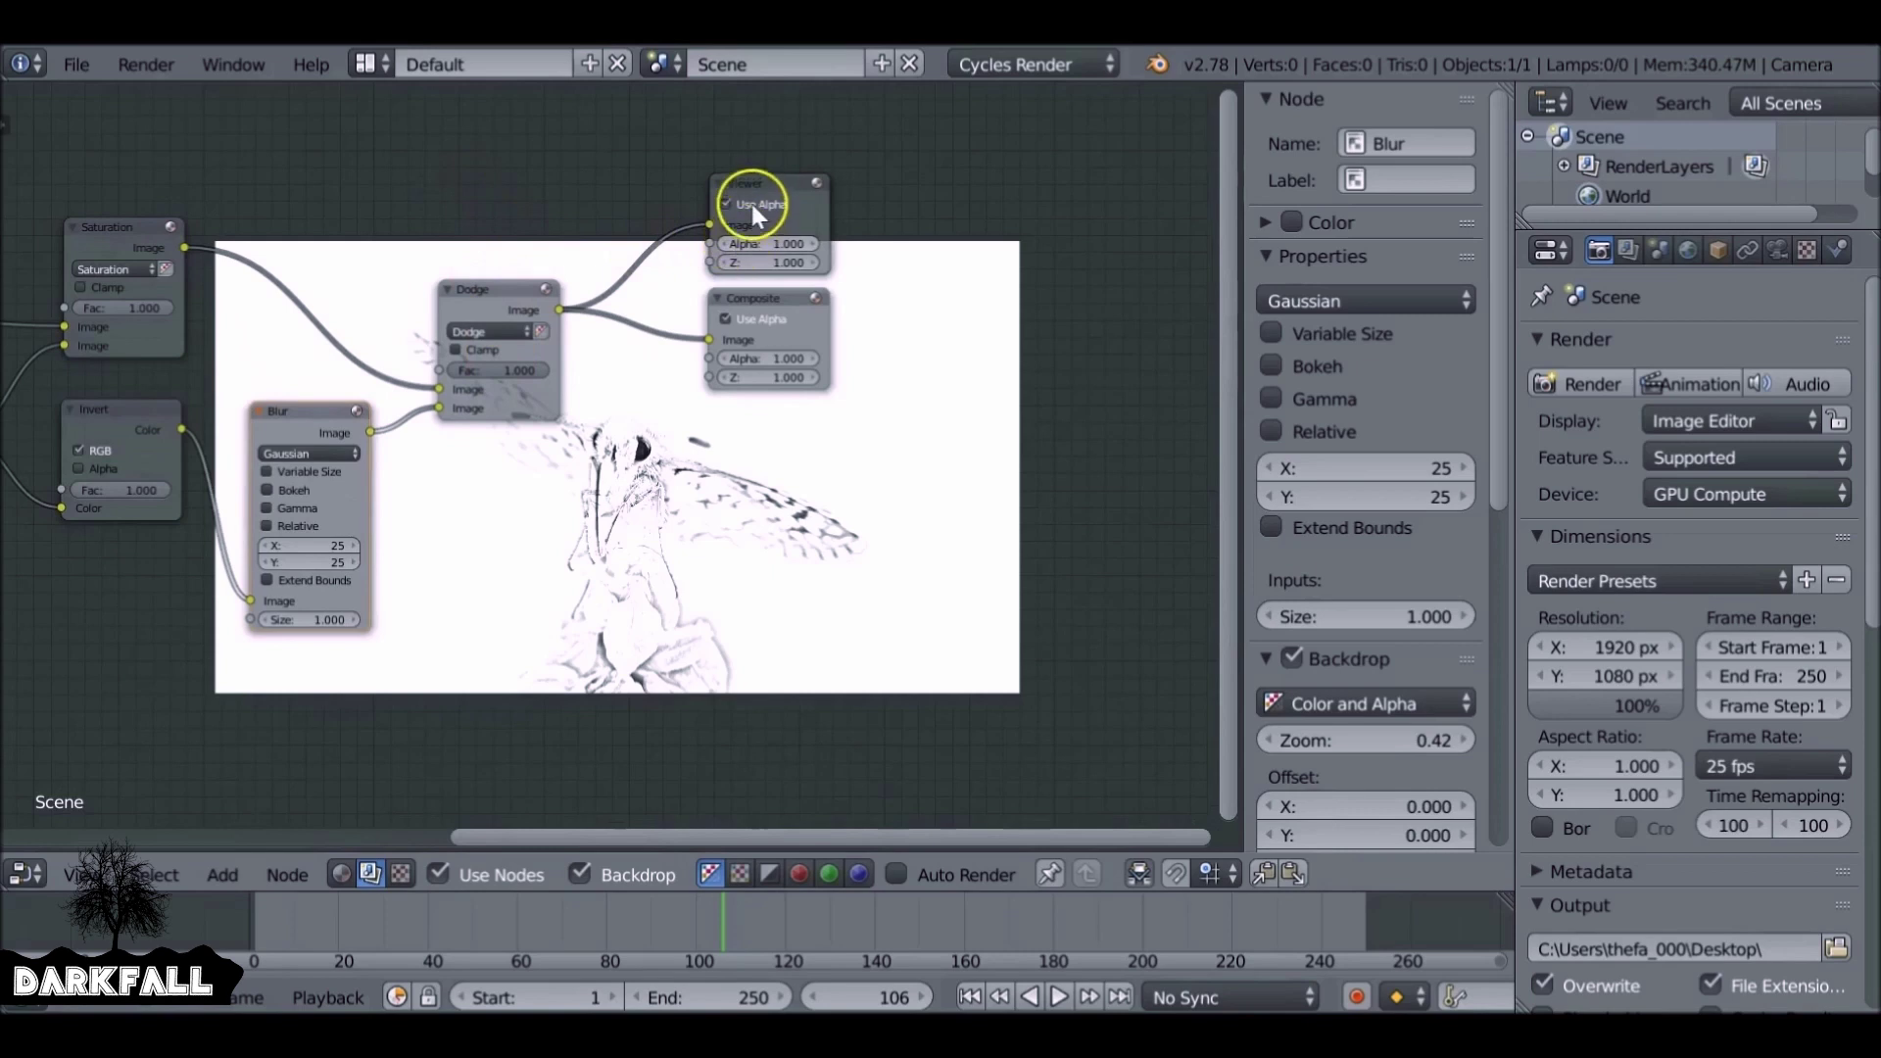
{"action": "key", "text": "b"}
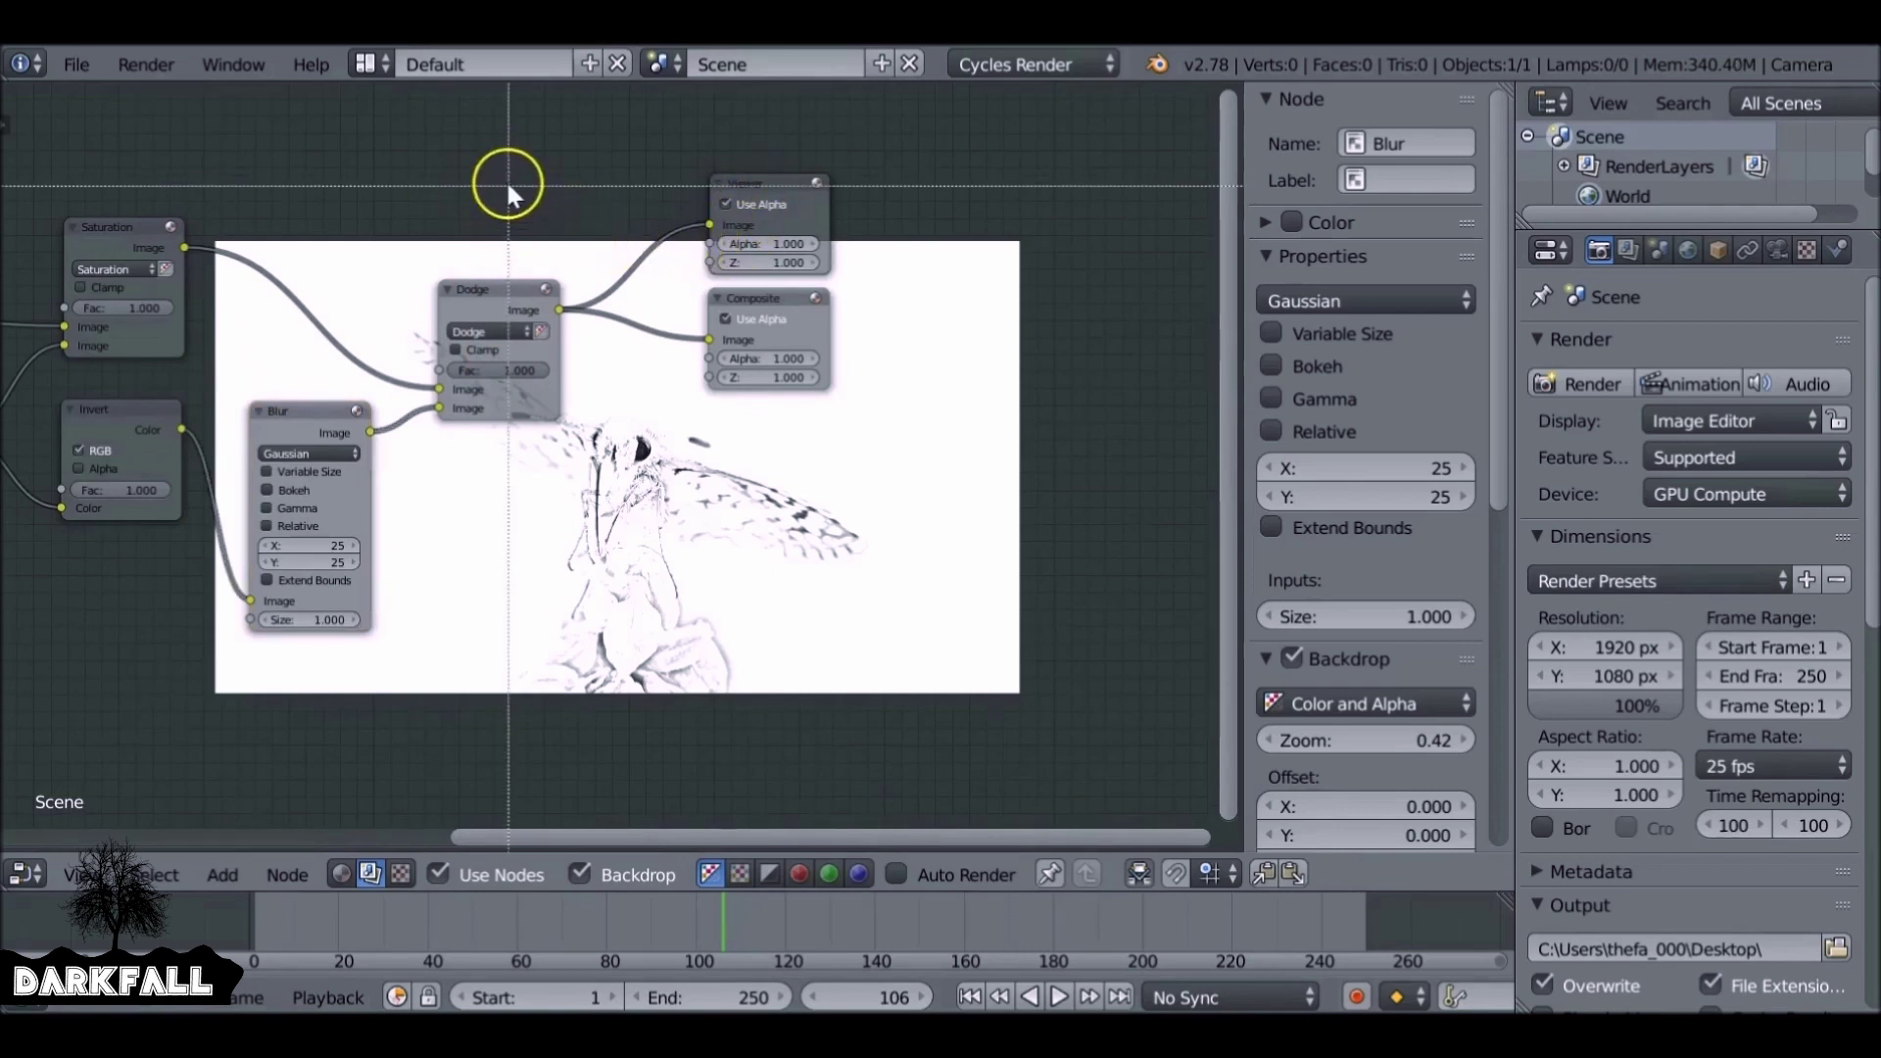
{"action": "left_click_drag", "start_coordinate": [505, 180], "coordinate": [974, 432]}
{"action": "key", "text": "g"}
{"action": "left_click", "coordinate": [32, 439]}
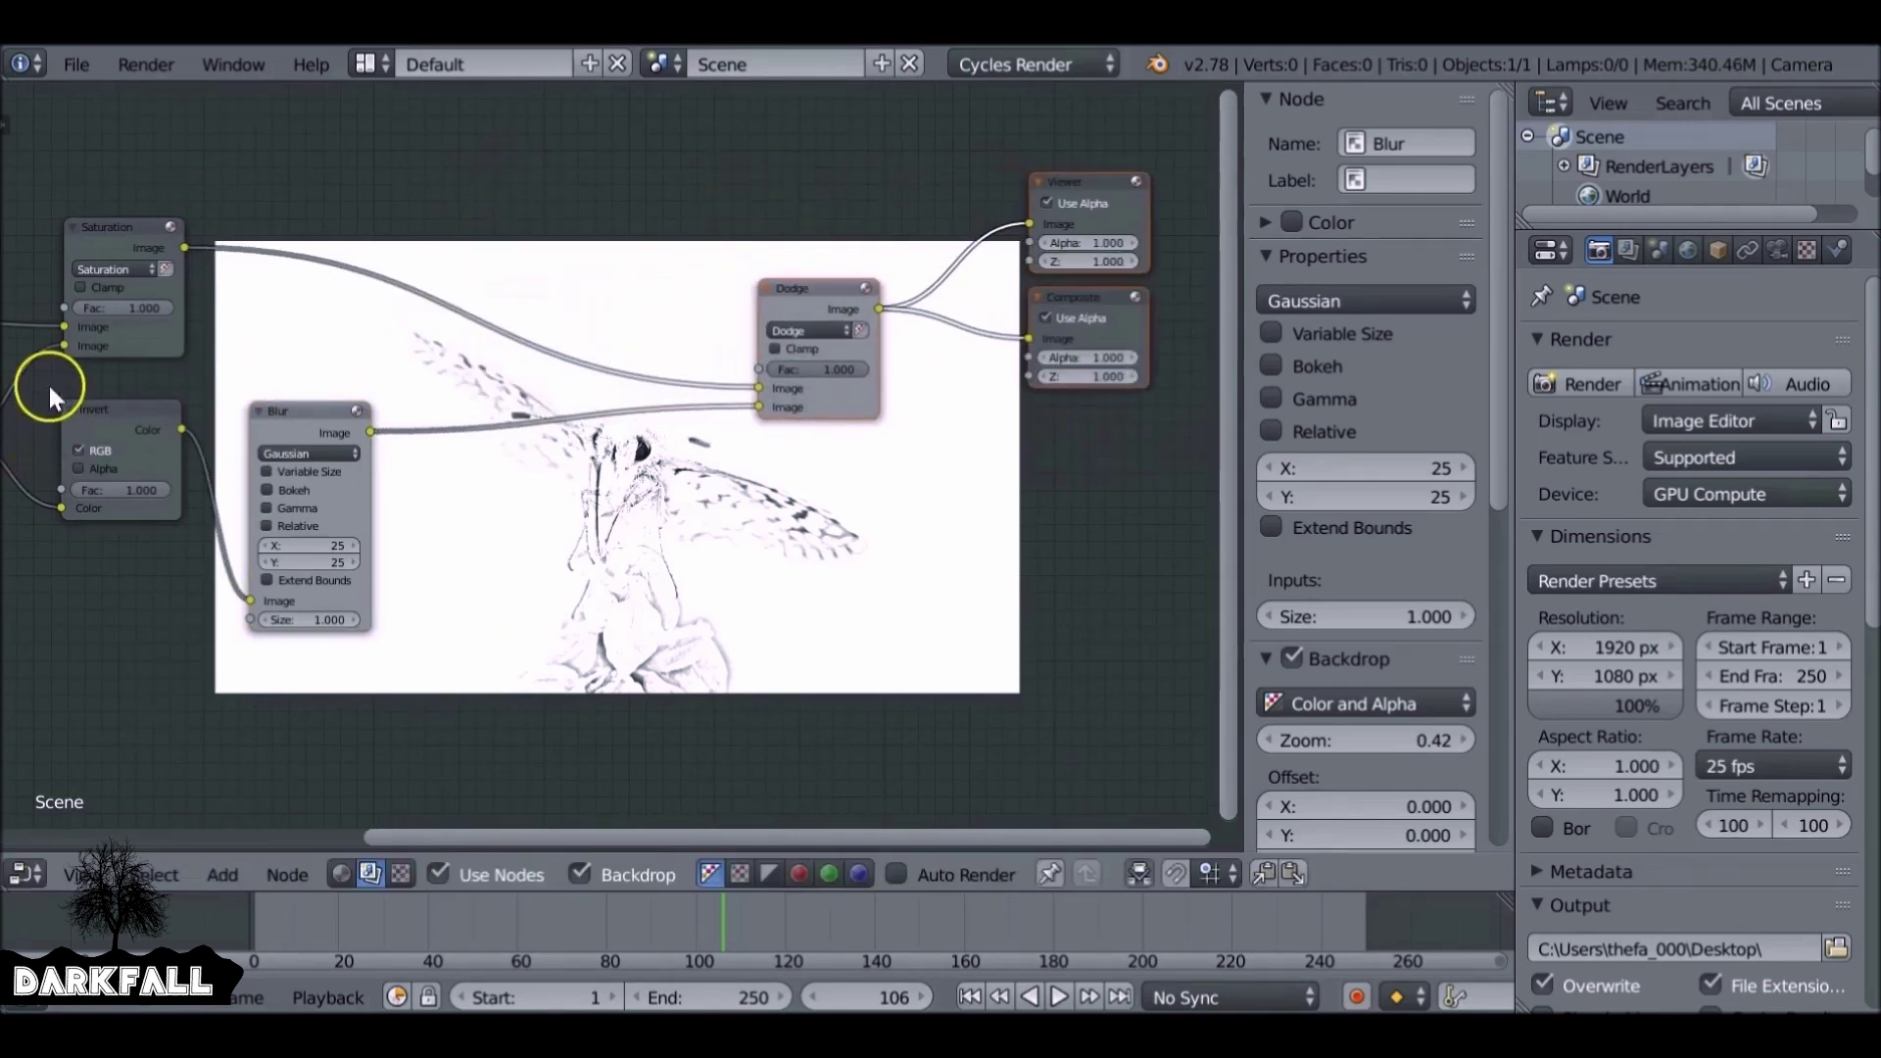
- Insert an RGB Curves node between the Blur and Dodge nodes
{"action": "middle_click_drag", "start_coordinate": [480, 482], "coordinate": [464, 404]}
{"action": "key", "text": "shift+a"}
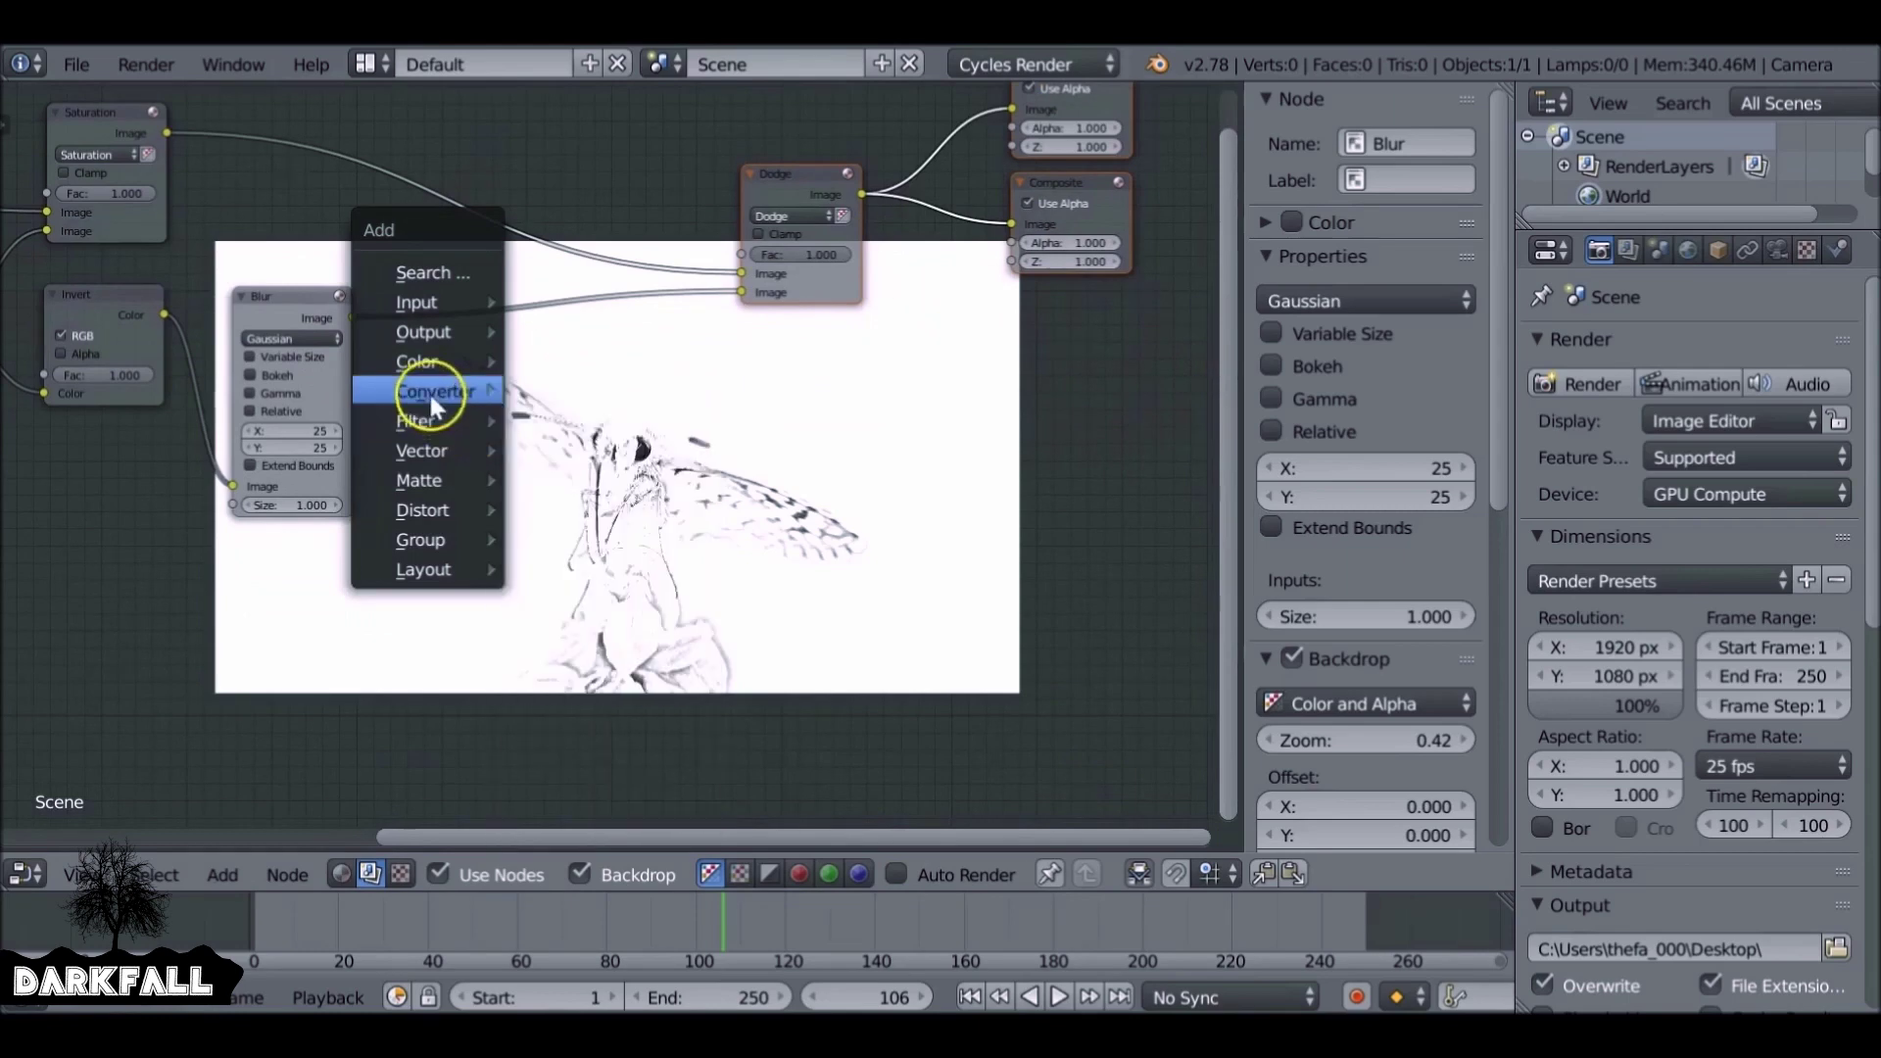
{"action": "mouse_move", "coordinate": [417, 363]}
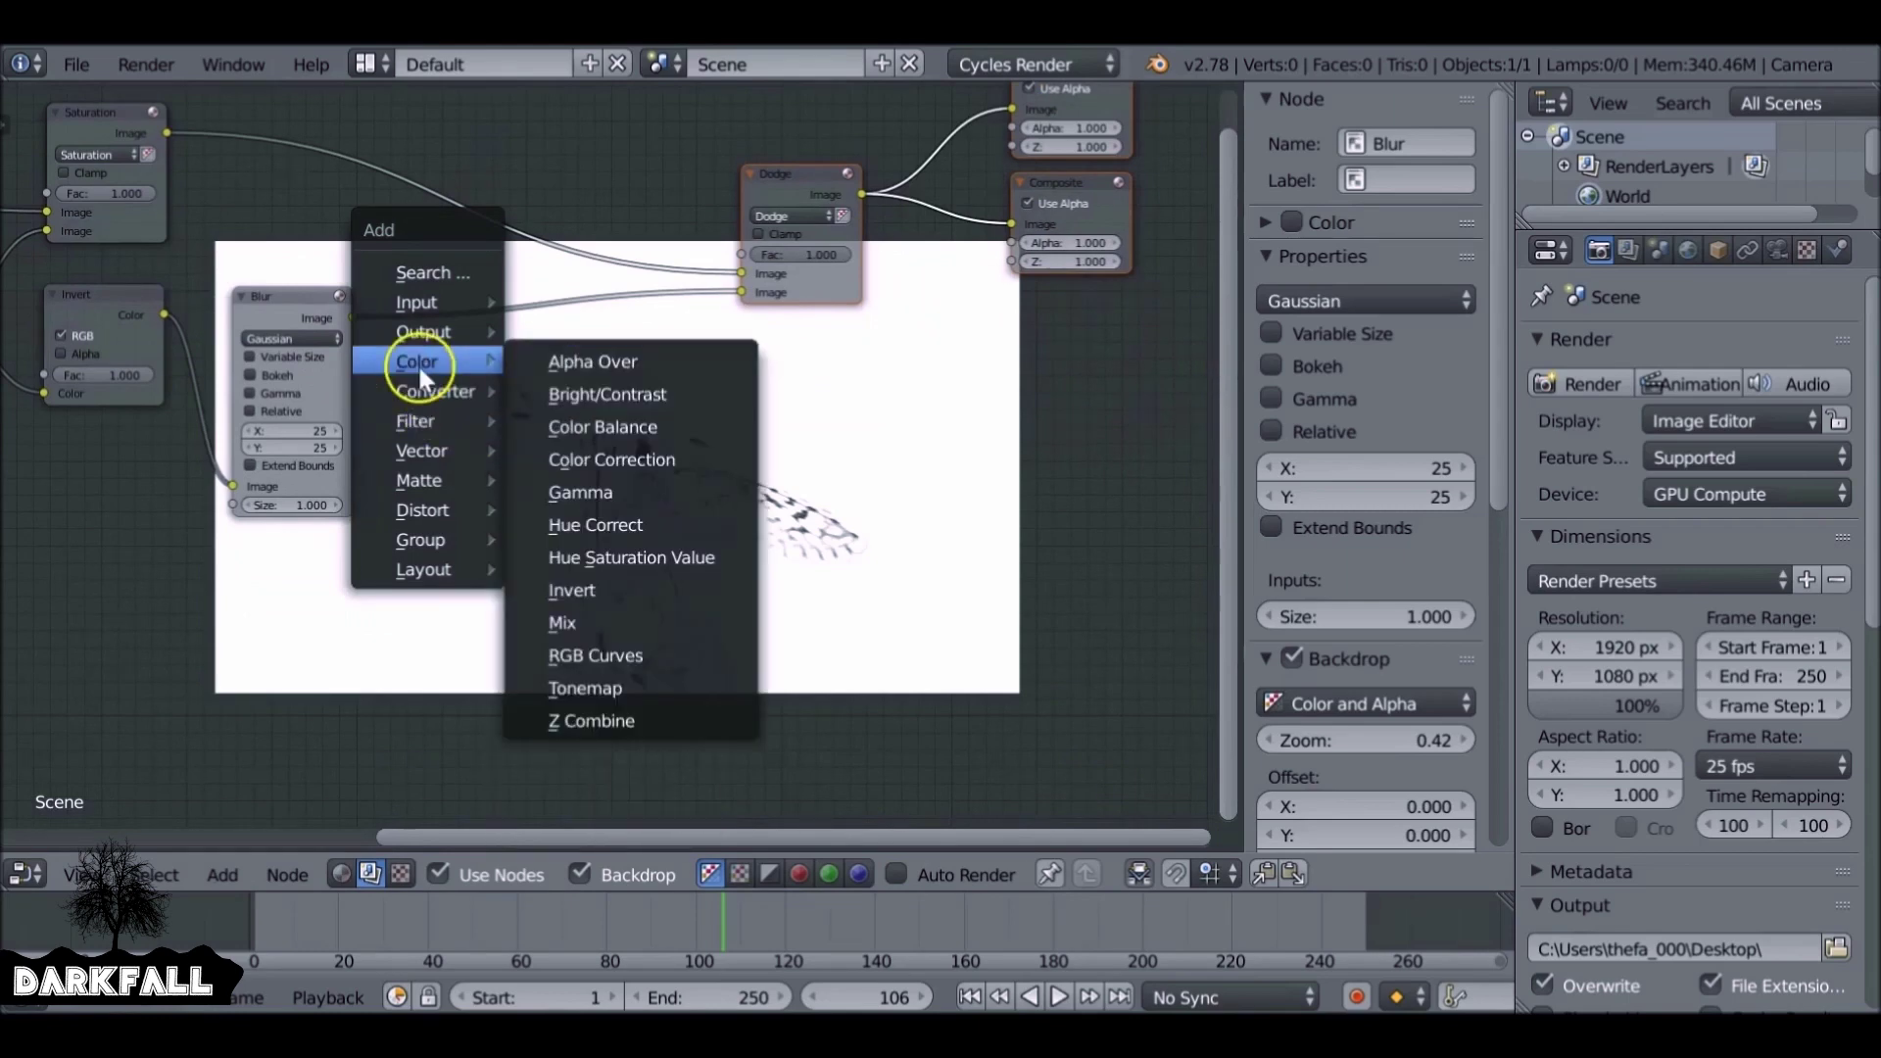
{"action": "left_click", "coordinate": [643, 651]}
{"action": "left_click", "coordinate": [470, 308]}
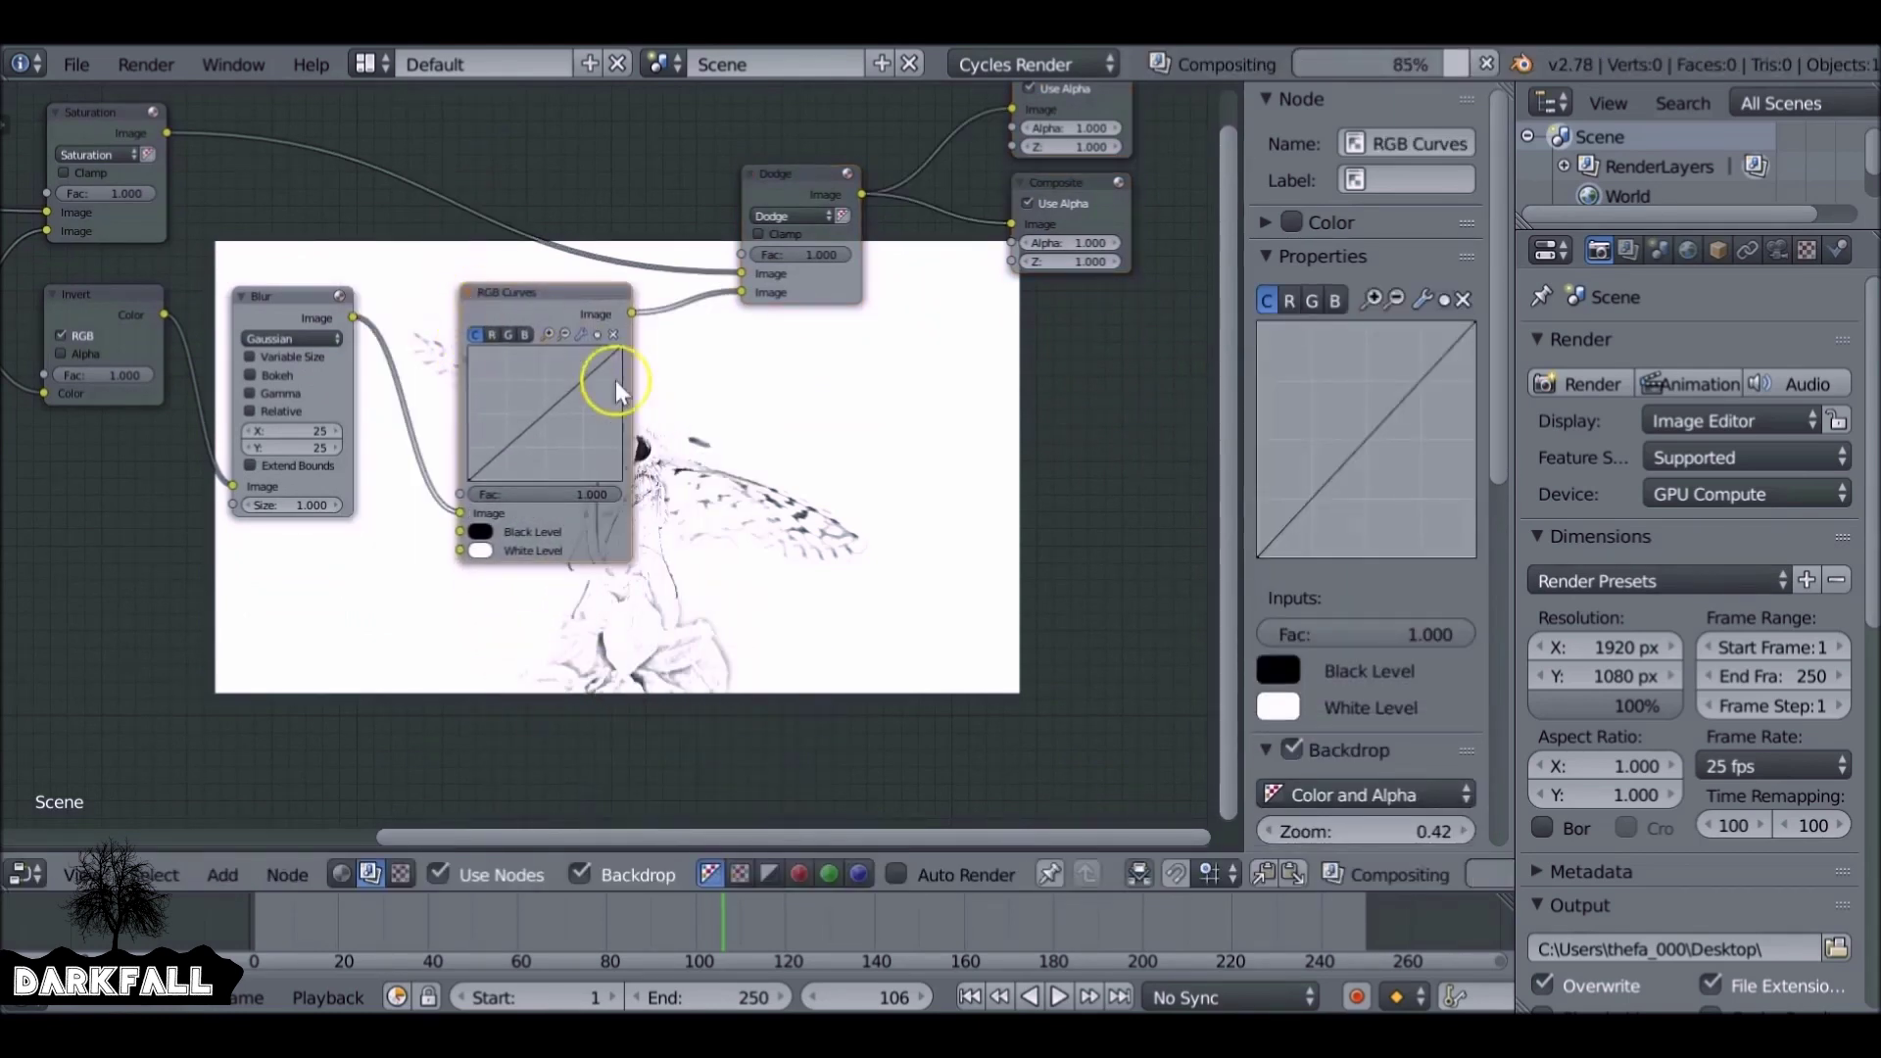
- Shape the RGB Curves with a raised point in the dark range and a lowered point at about X 0.77, Y 0.52
{"action": "mouse_move", "coordinate": [644, 415]}
{"action": "middle_mouse_down"}
{"action": "mouse_move", "coordinate": [480, 272]}
{"action": "mouse_move", "coordinate": [483, 396]}
{"action": "middle_mouse_up"}
{"action": "scroll", "coordinate": [480, 273], "scroll_direction": "up", "scroll_amount": 2}
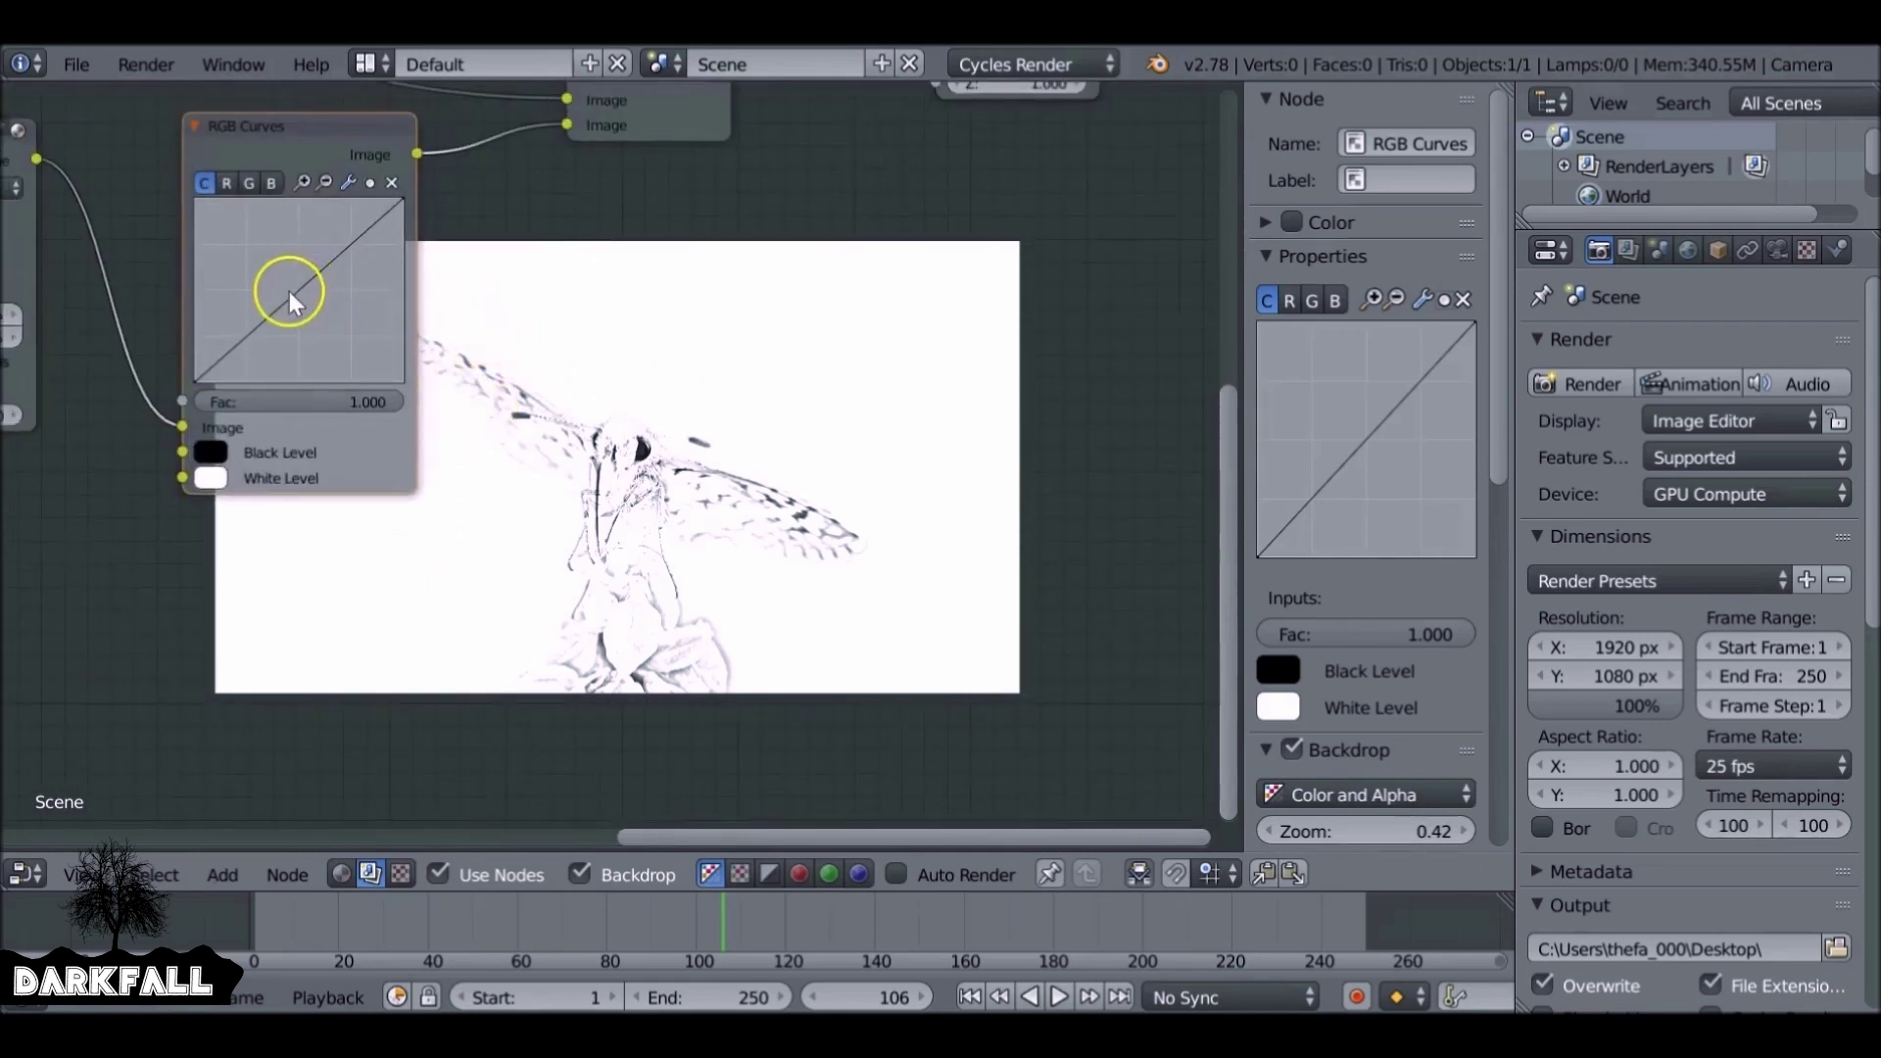
{"action": "mouse_move", "coordinate": [290, 302]}
{"action": "left_mouse_down"}
{"action": "mouse_move", "coordinate": [331, 286]}
{"action": "mouse_move", "coordinate": [309, 273]}
{"action": "left_mouse_up"}
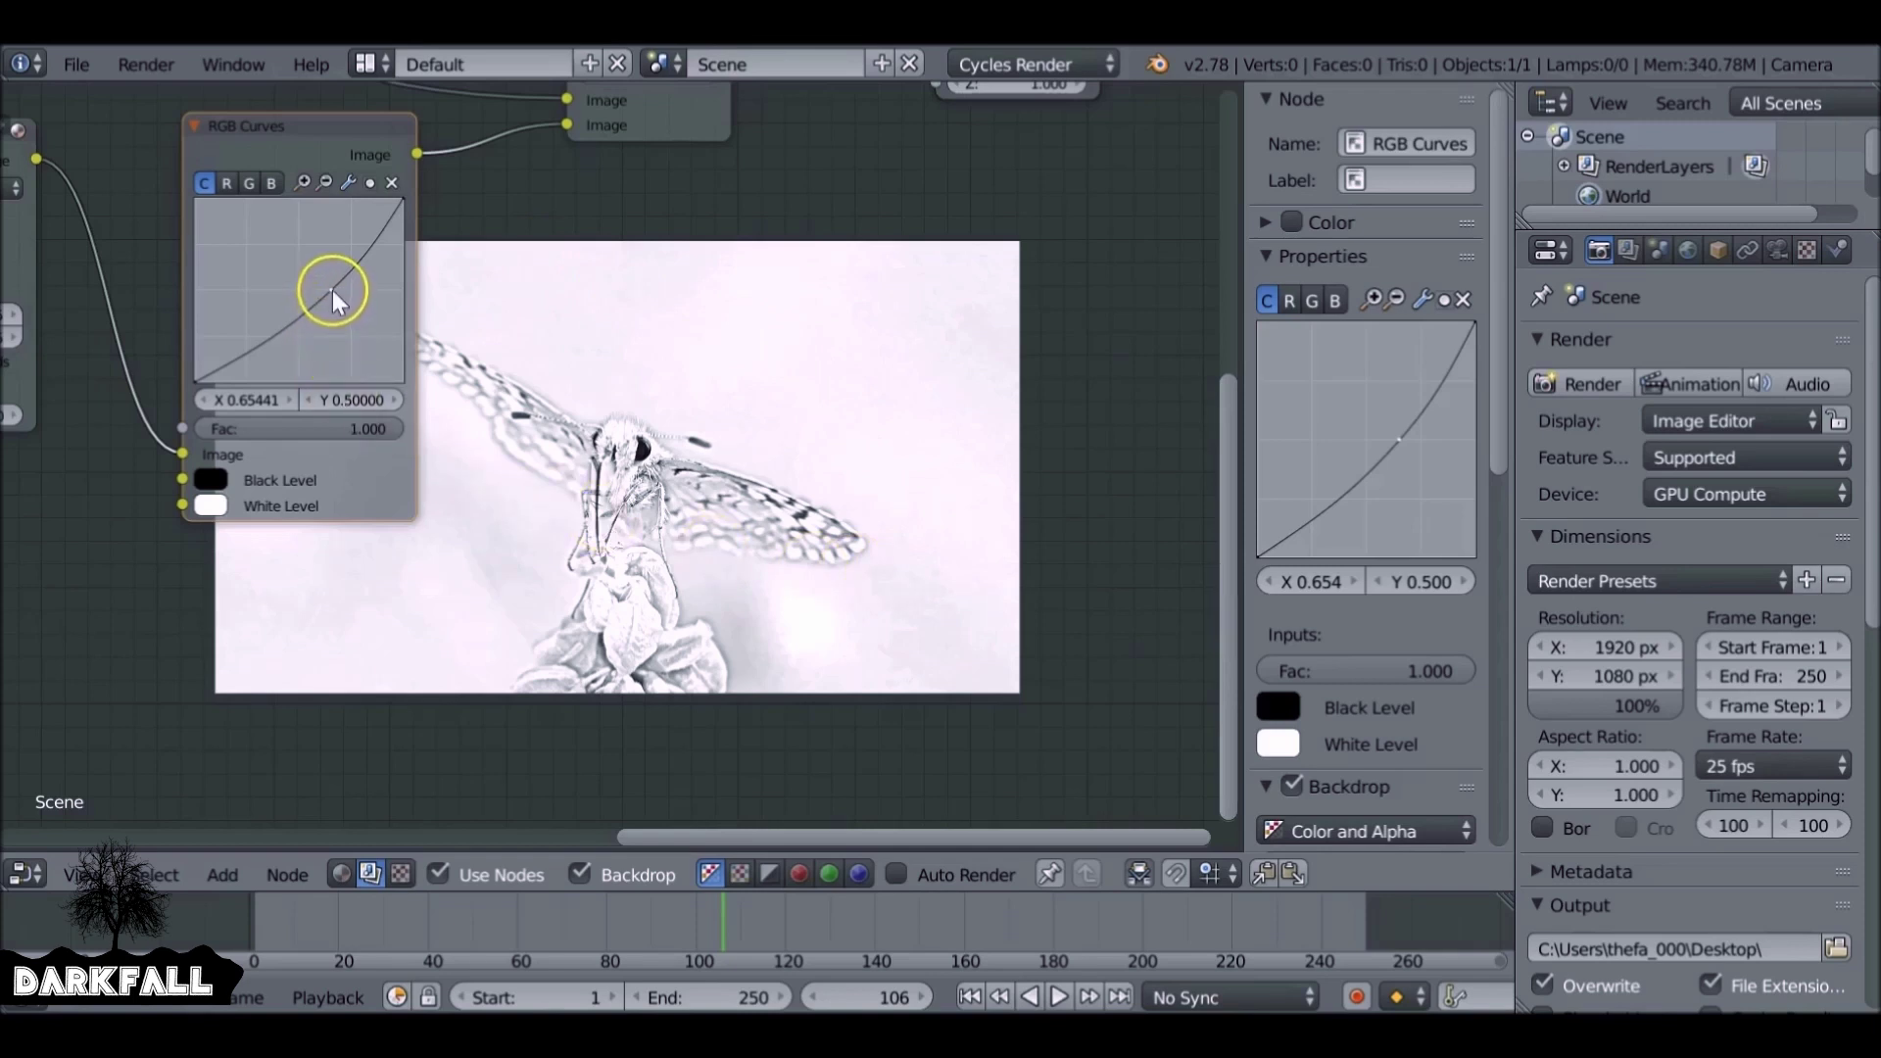
{"action": "left_click_drag", "start_coordinate": [332, 290], "coordinate": [334, 278]}
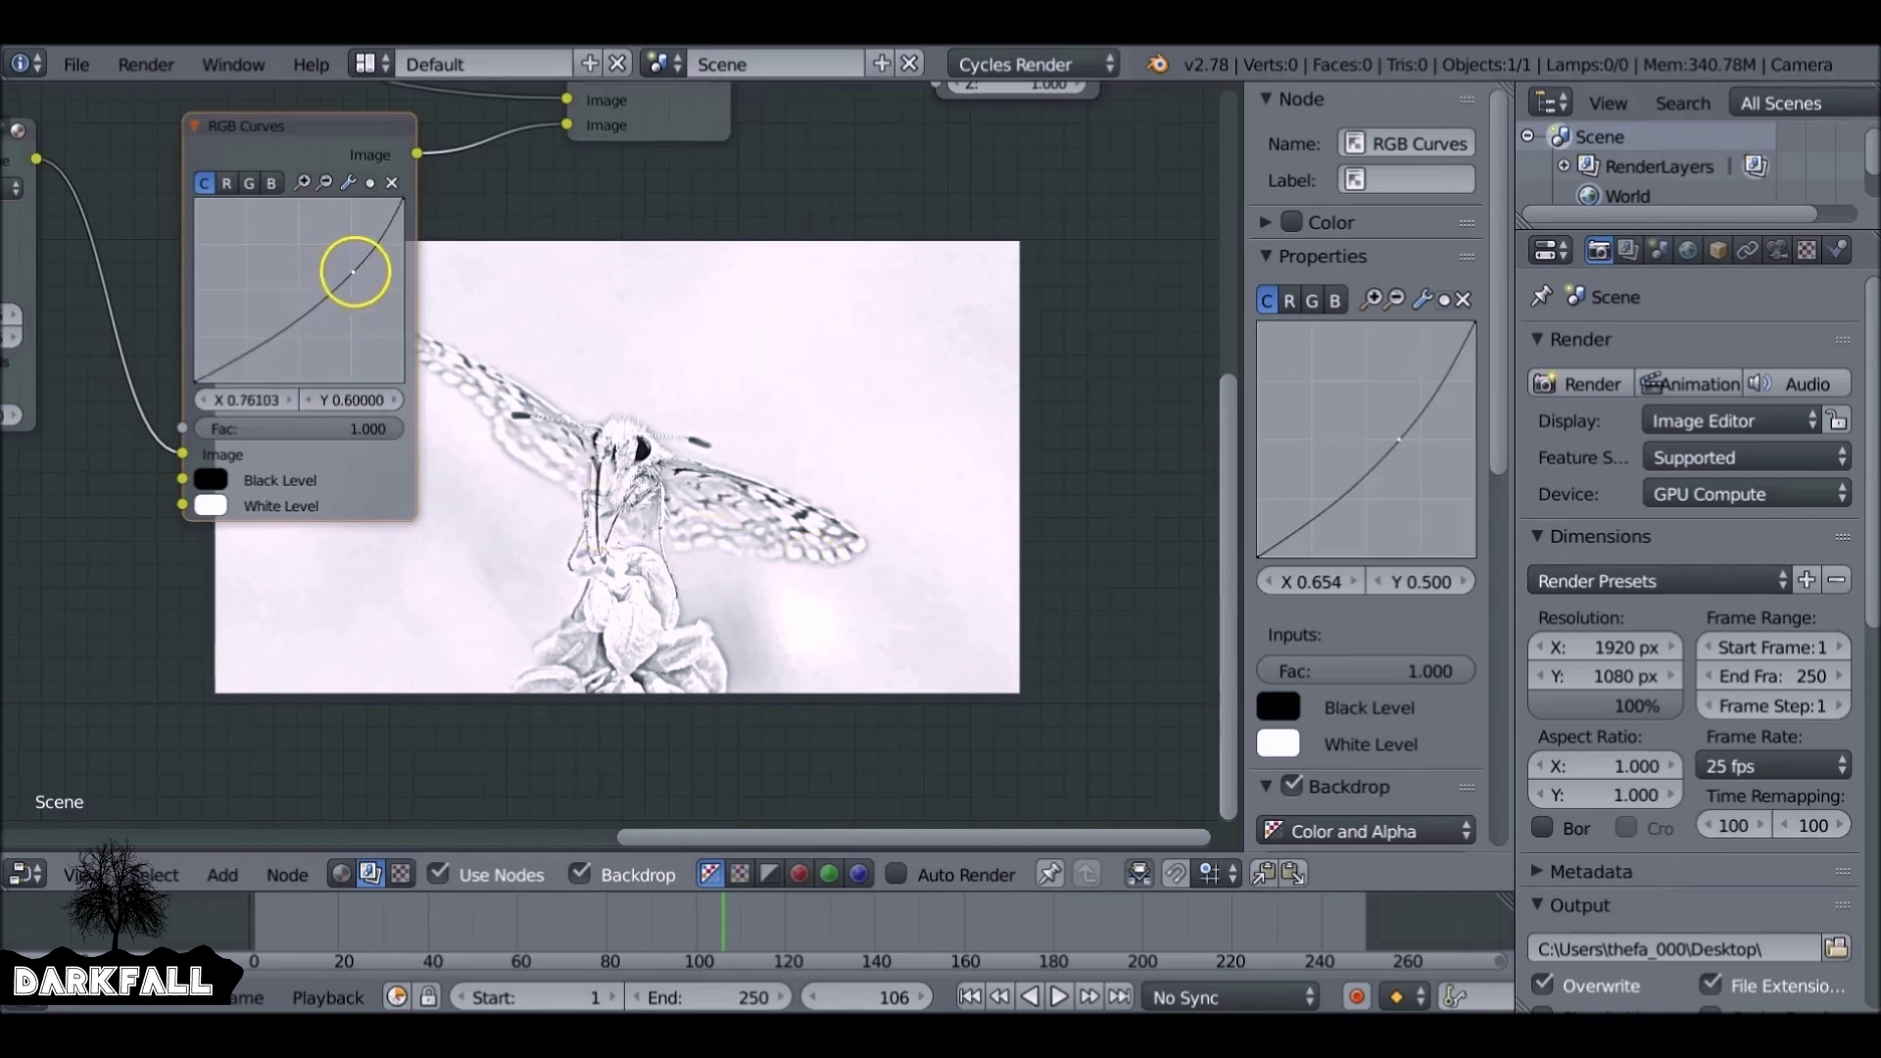
{"action": "left_click_drag", "start_coordinate": [251, 325], "coordinate": [229, 312]}
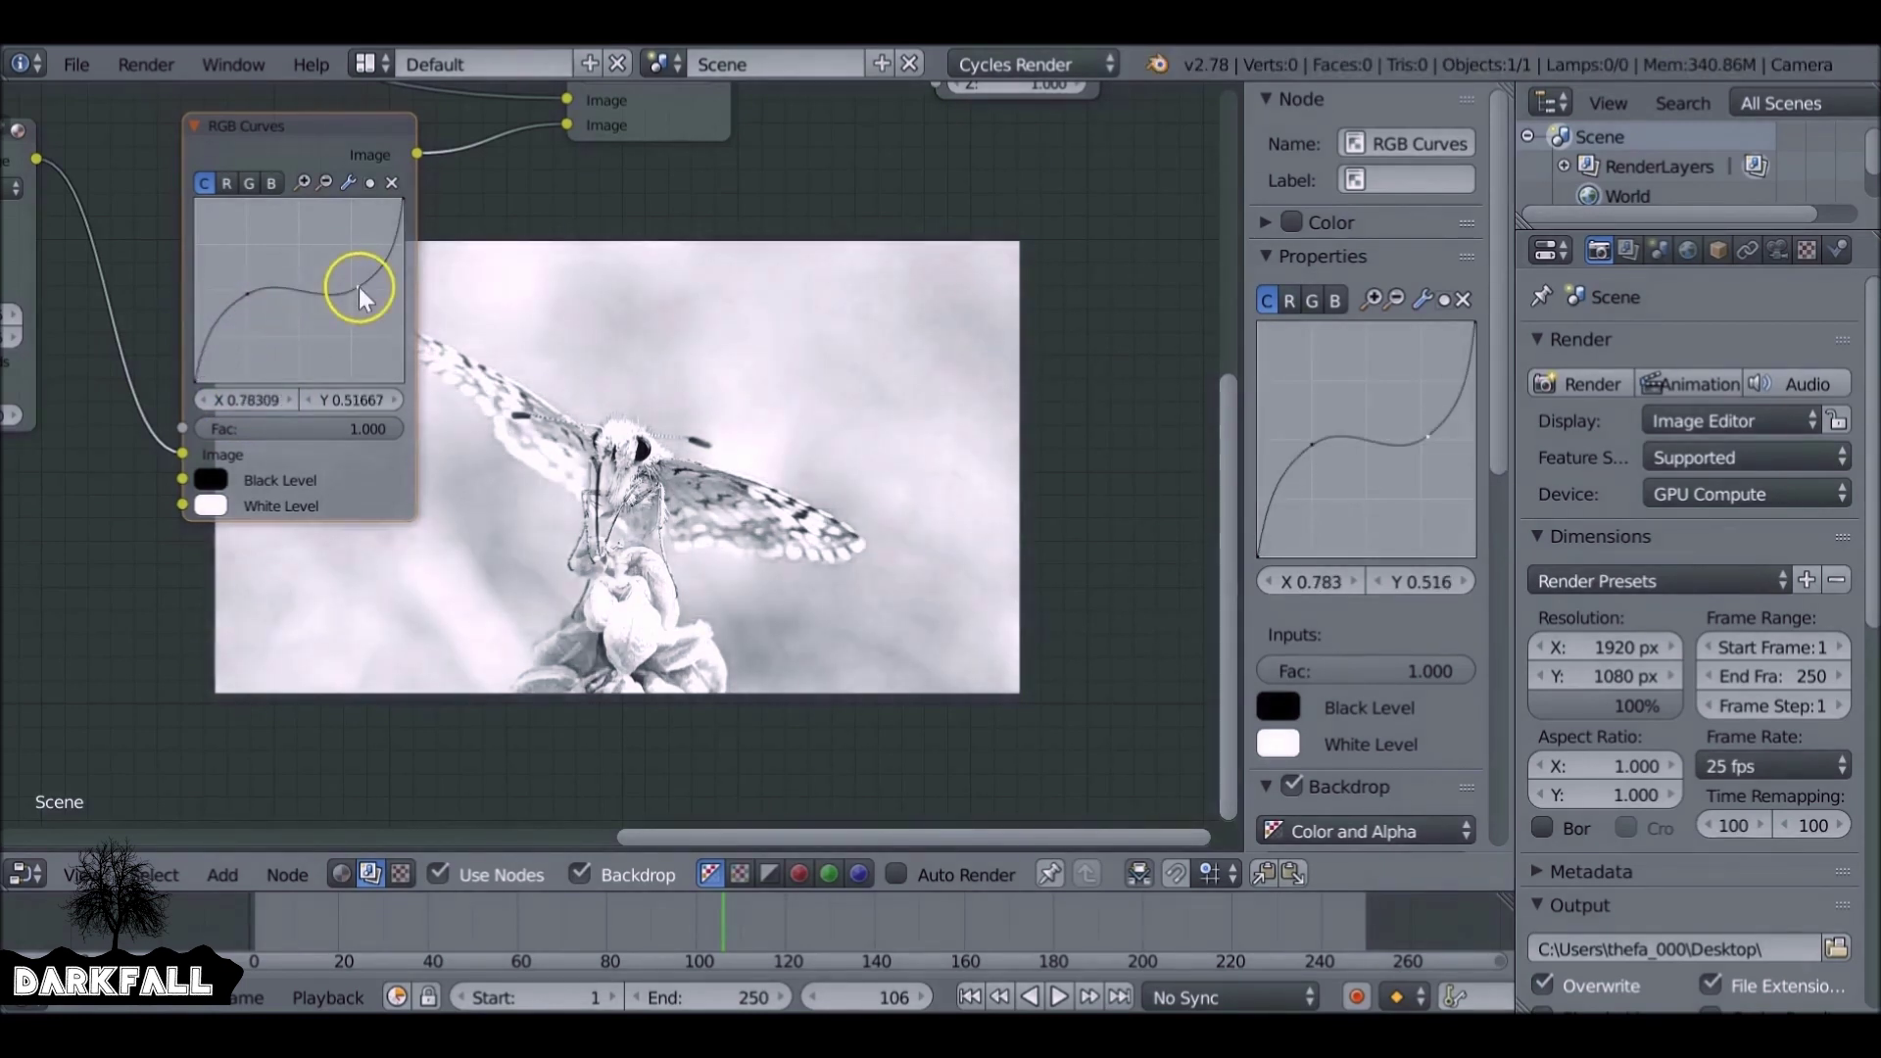
{"action": "left_click_drag", "start_coordinate": [359, 286], "coordinate": [357, 286]}
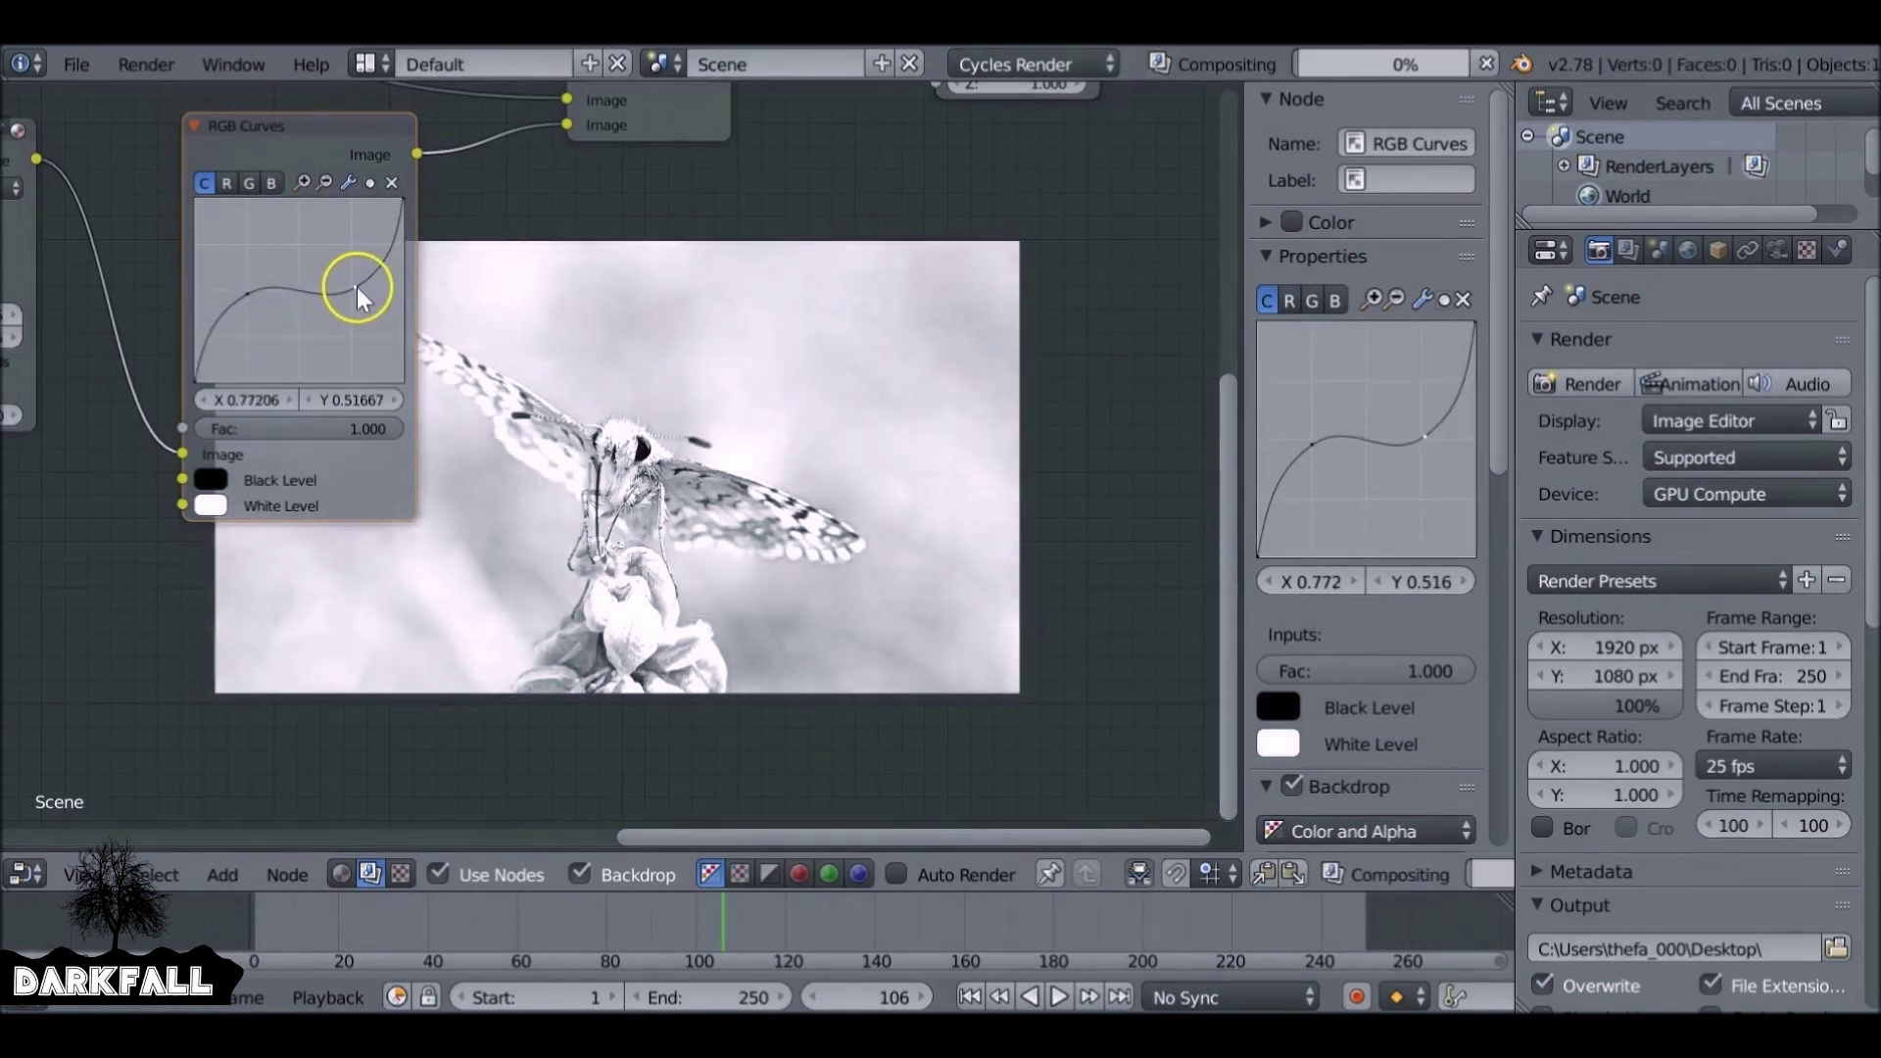
- Preview the original movie clip in the backdrop for comparison and return the preview to the Dodge output
{"action": "middle_click_drag", "start_coordinate": [765, 517], "coordinate": [498, 510]}
{"action": "scroll", "coordinate": [498, 509], "scroll_direction": "down", "scroll_amount": 2}
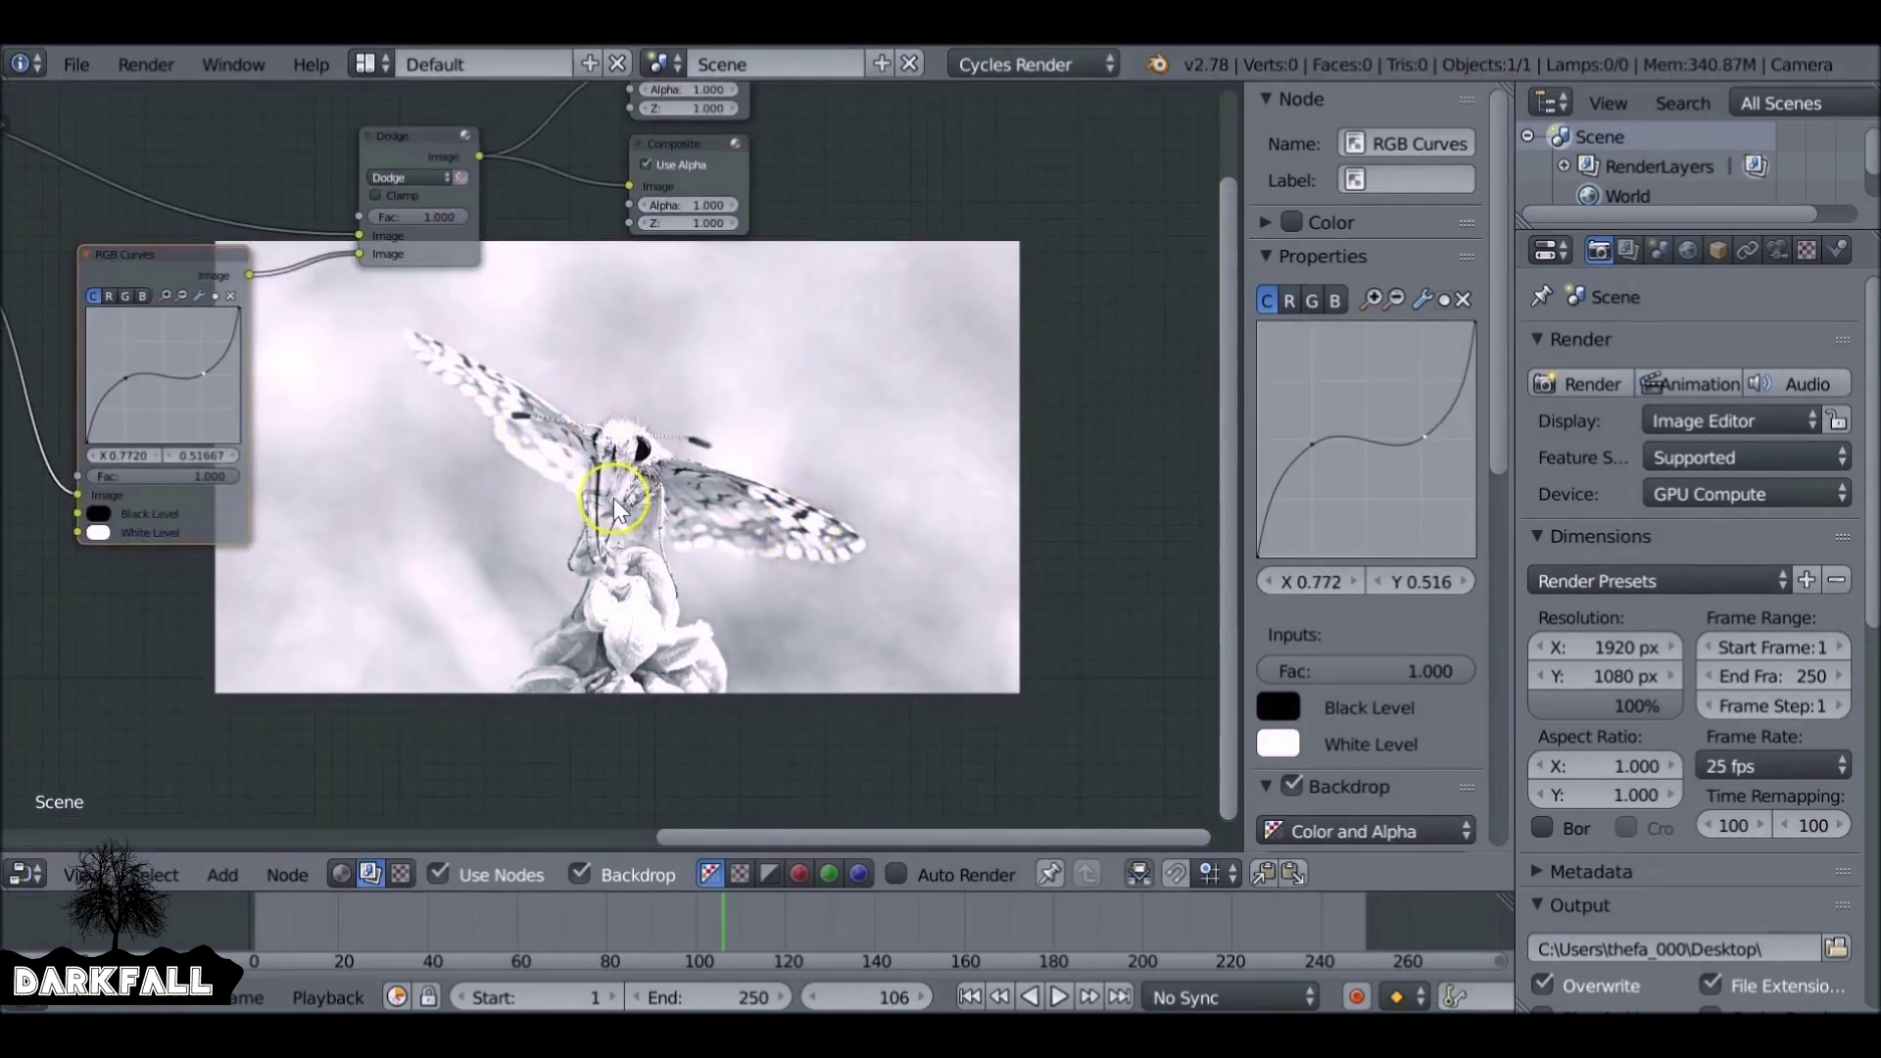
{"action": "scroll", "coordinate": [539, 474], "scroll_direction": "down", "scroll_amount": 4}
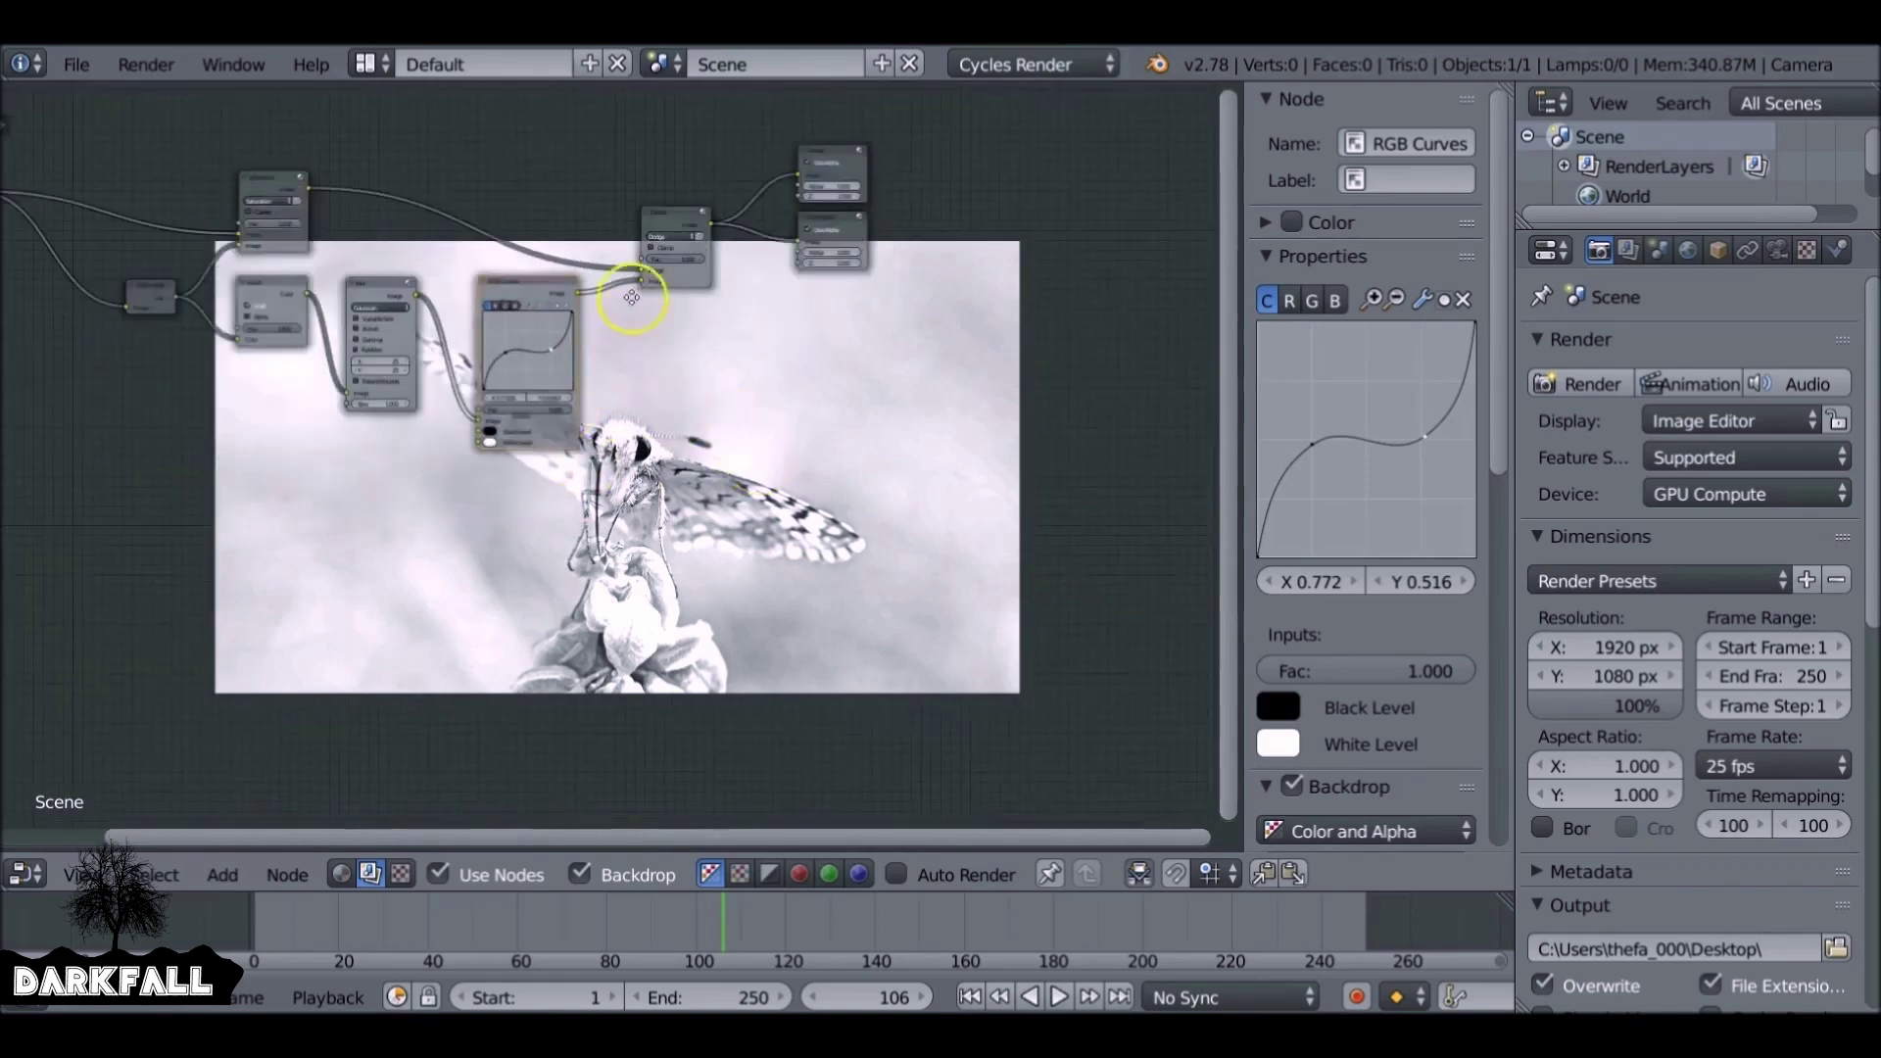
{"action": "middle_click_drag", "start_coordinate": [630, 285], "coordinate": [765, 340]}
{"action": "left_click", "coordinate": [32, 184]}
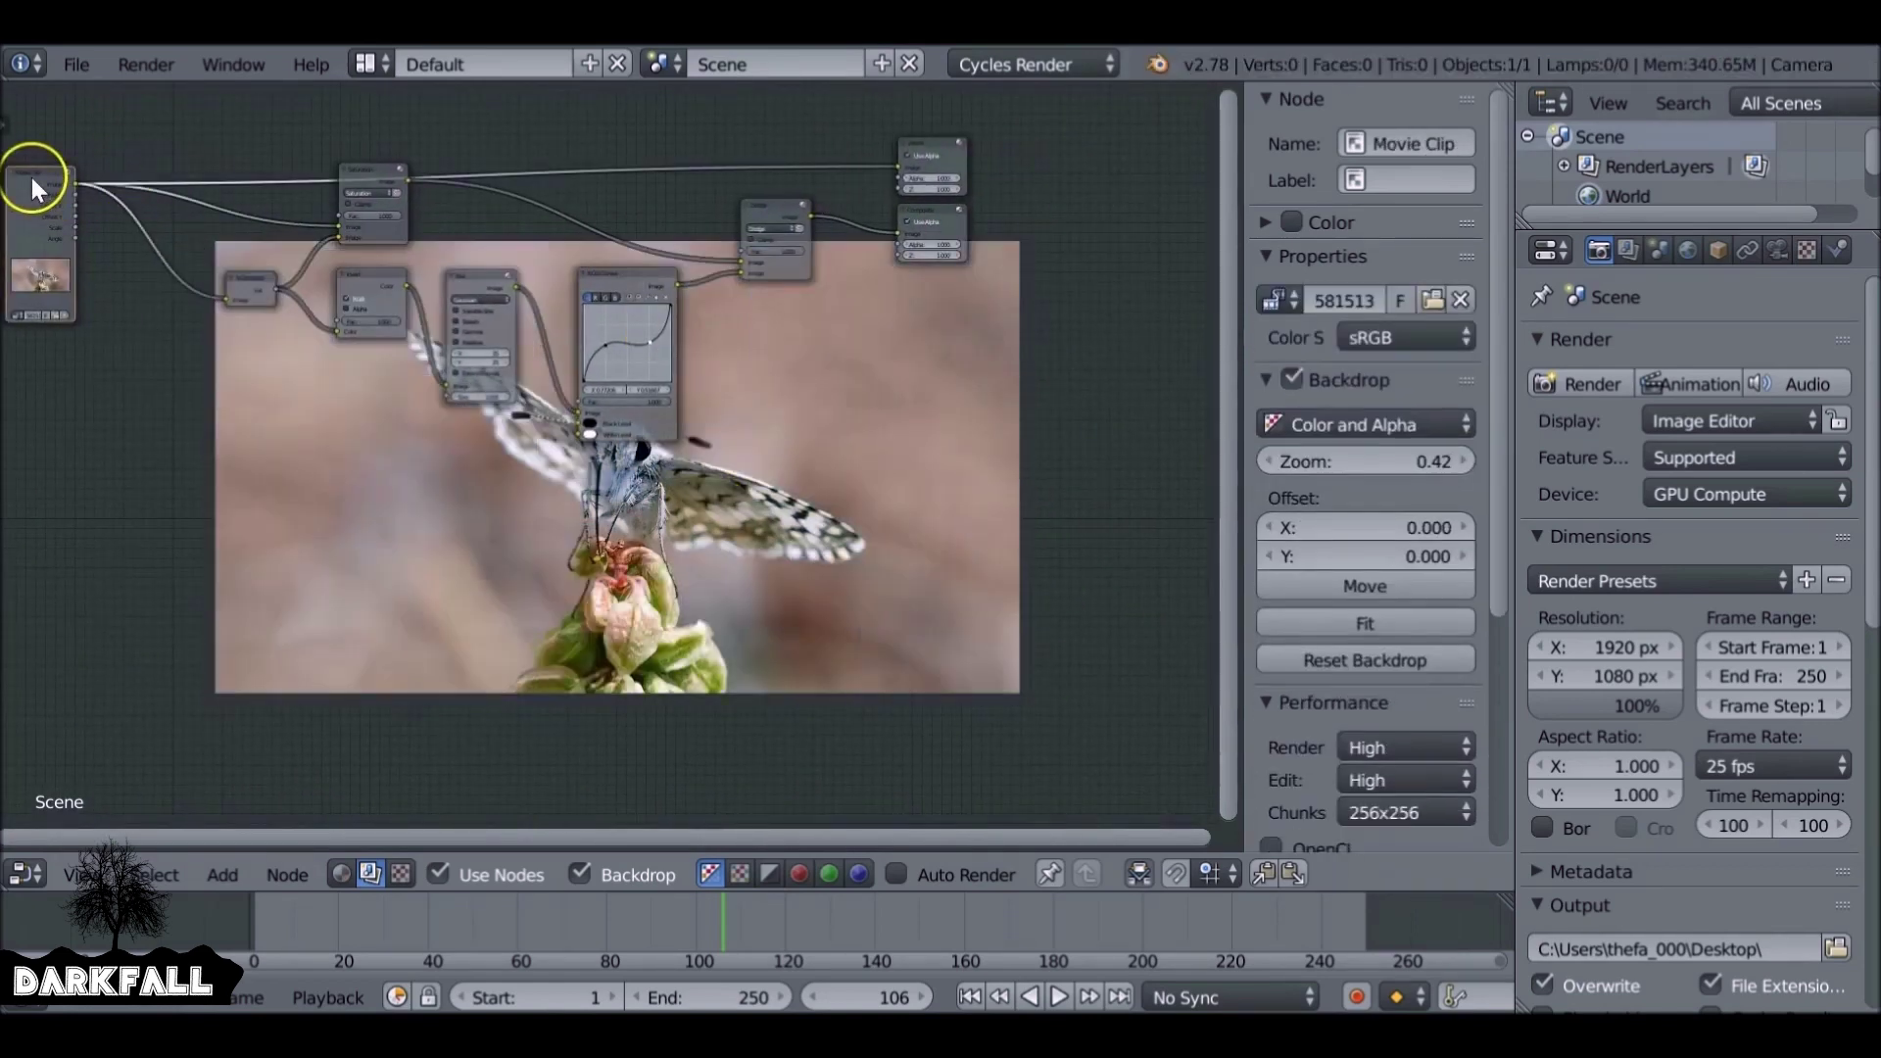
{"action": "middle_click_drag", "start_coordinate": [365, 344], "coordinate": [204, 296]}
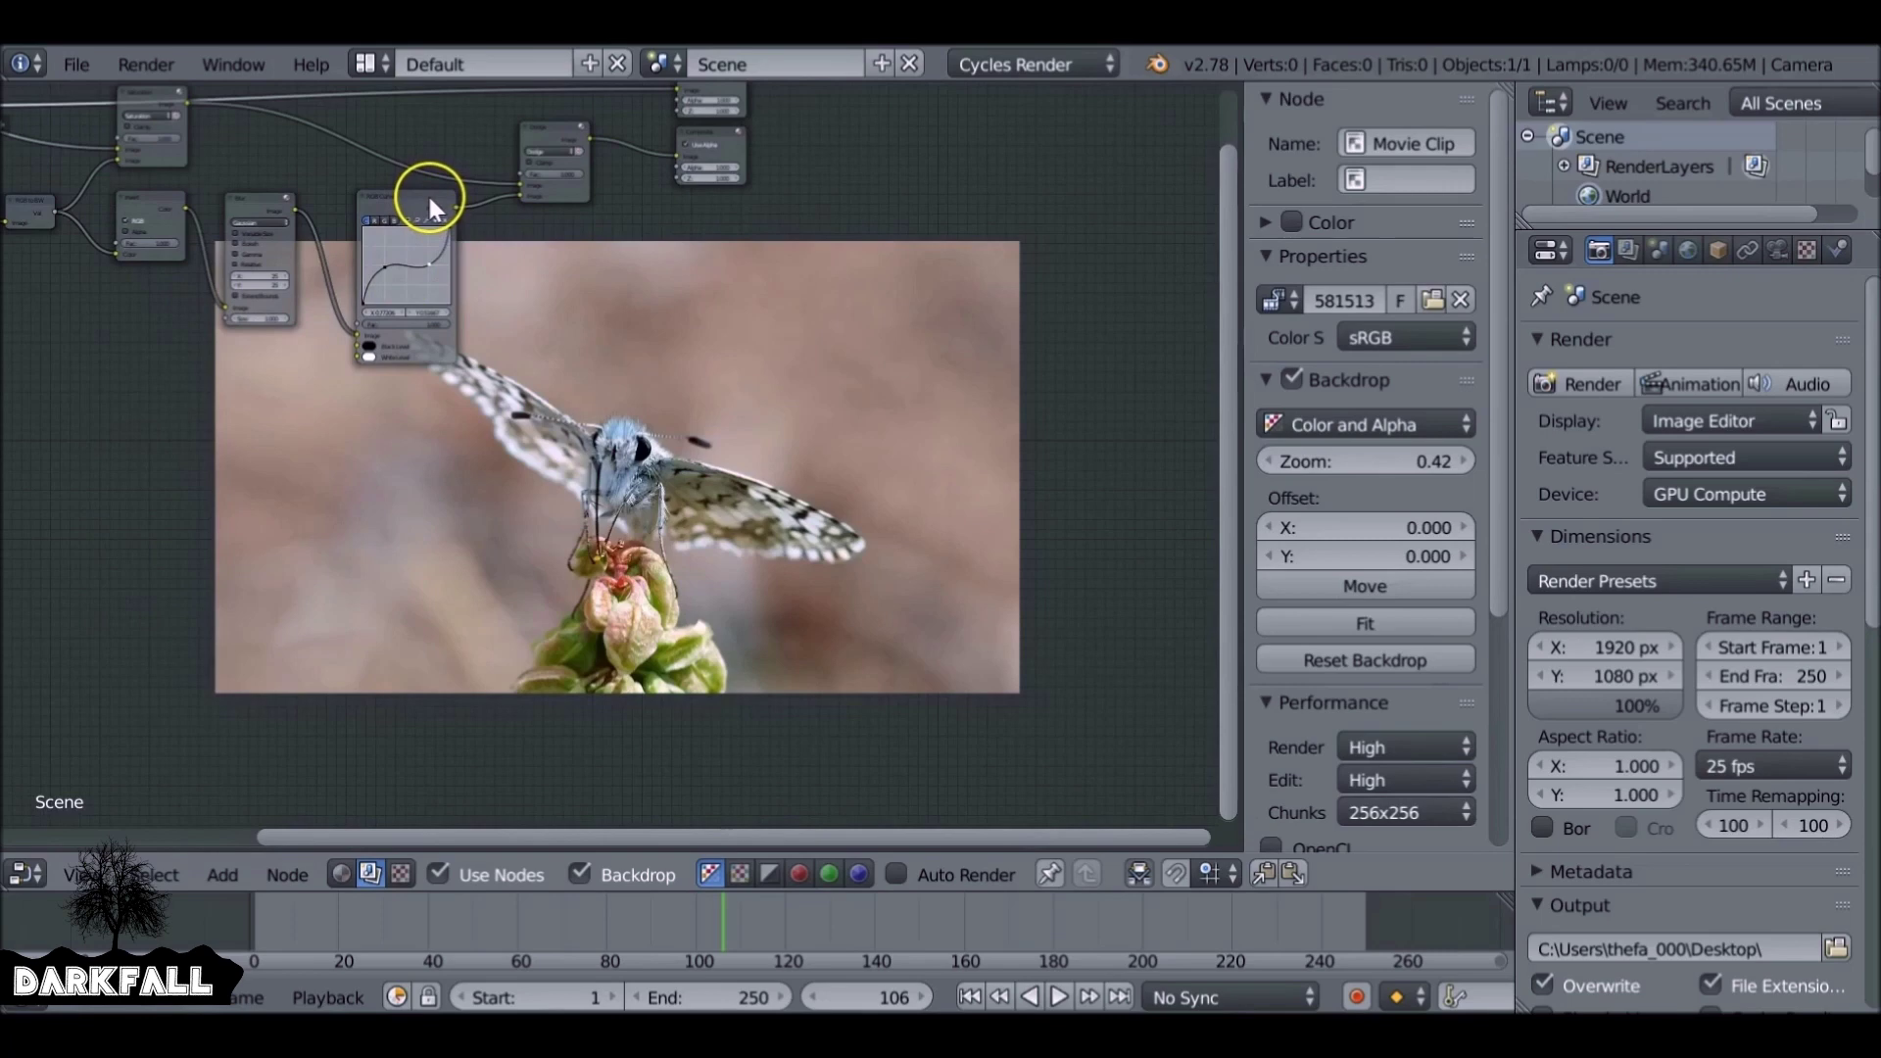
{"action": "left_click", "coordinate": [535, 129]}
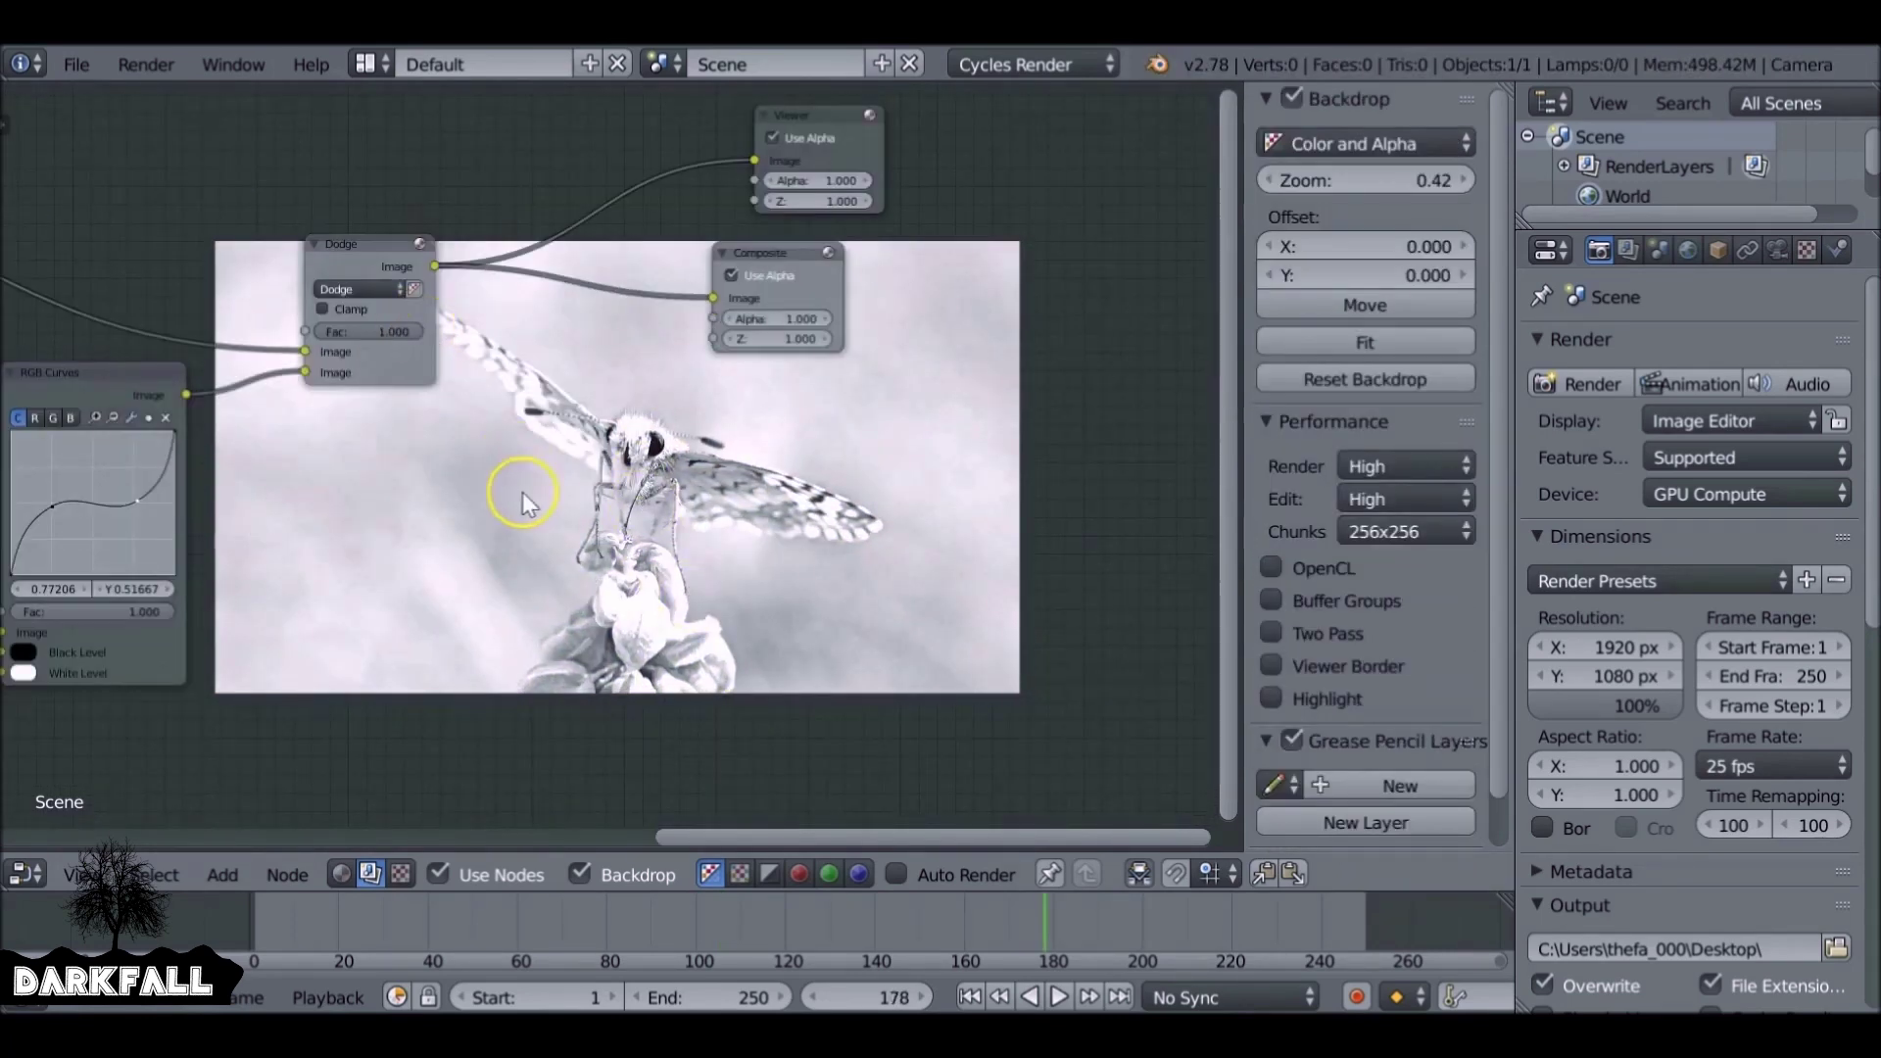
- Insert a Mix node after the Dodge node, feeding both the Viewer and Composite nodes
{"action": "key", "text": "shift+a"}
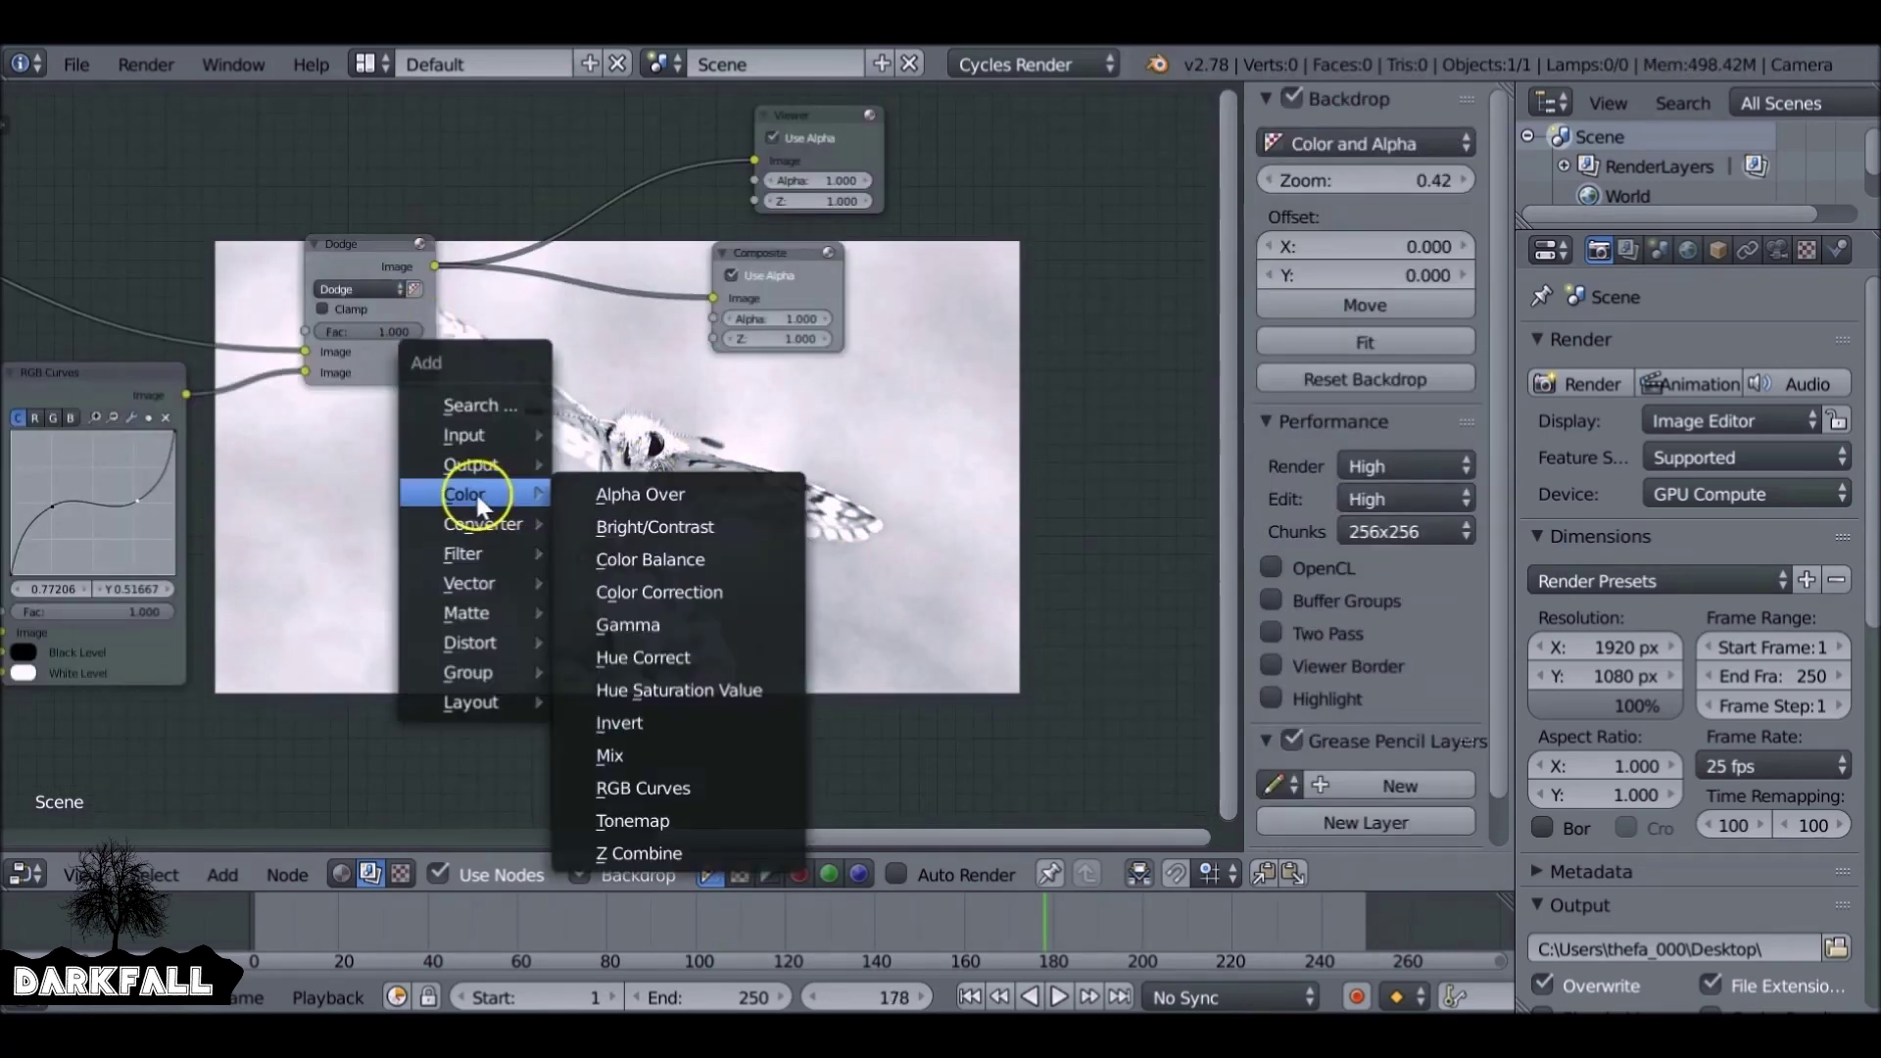
{"action": "left_click", "coordinate": [654, 754]}
{"action": "left_click", "coordinate": [547, 256]}
{"action": "left_click", "coordinate": [595, 268], "text": "ctrl+shift"}
- Link the Movie Clip node's image output to the new Mix node's lower image input
{"action": "scroll", "coordinate": [214, 319], "scroll_direction": "down", "scroll_amount": 1}
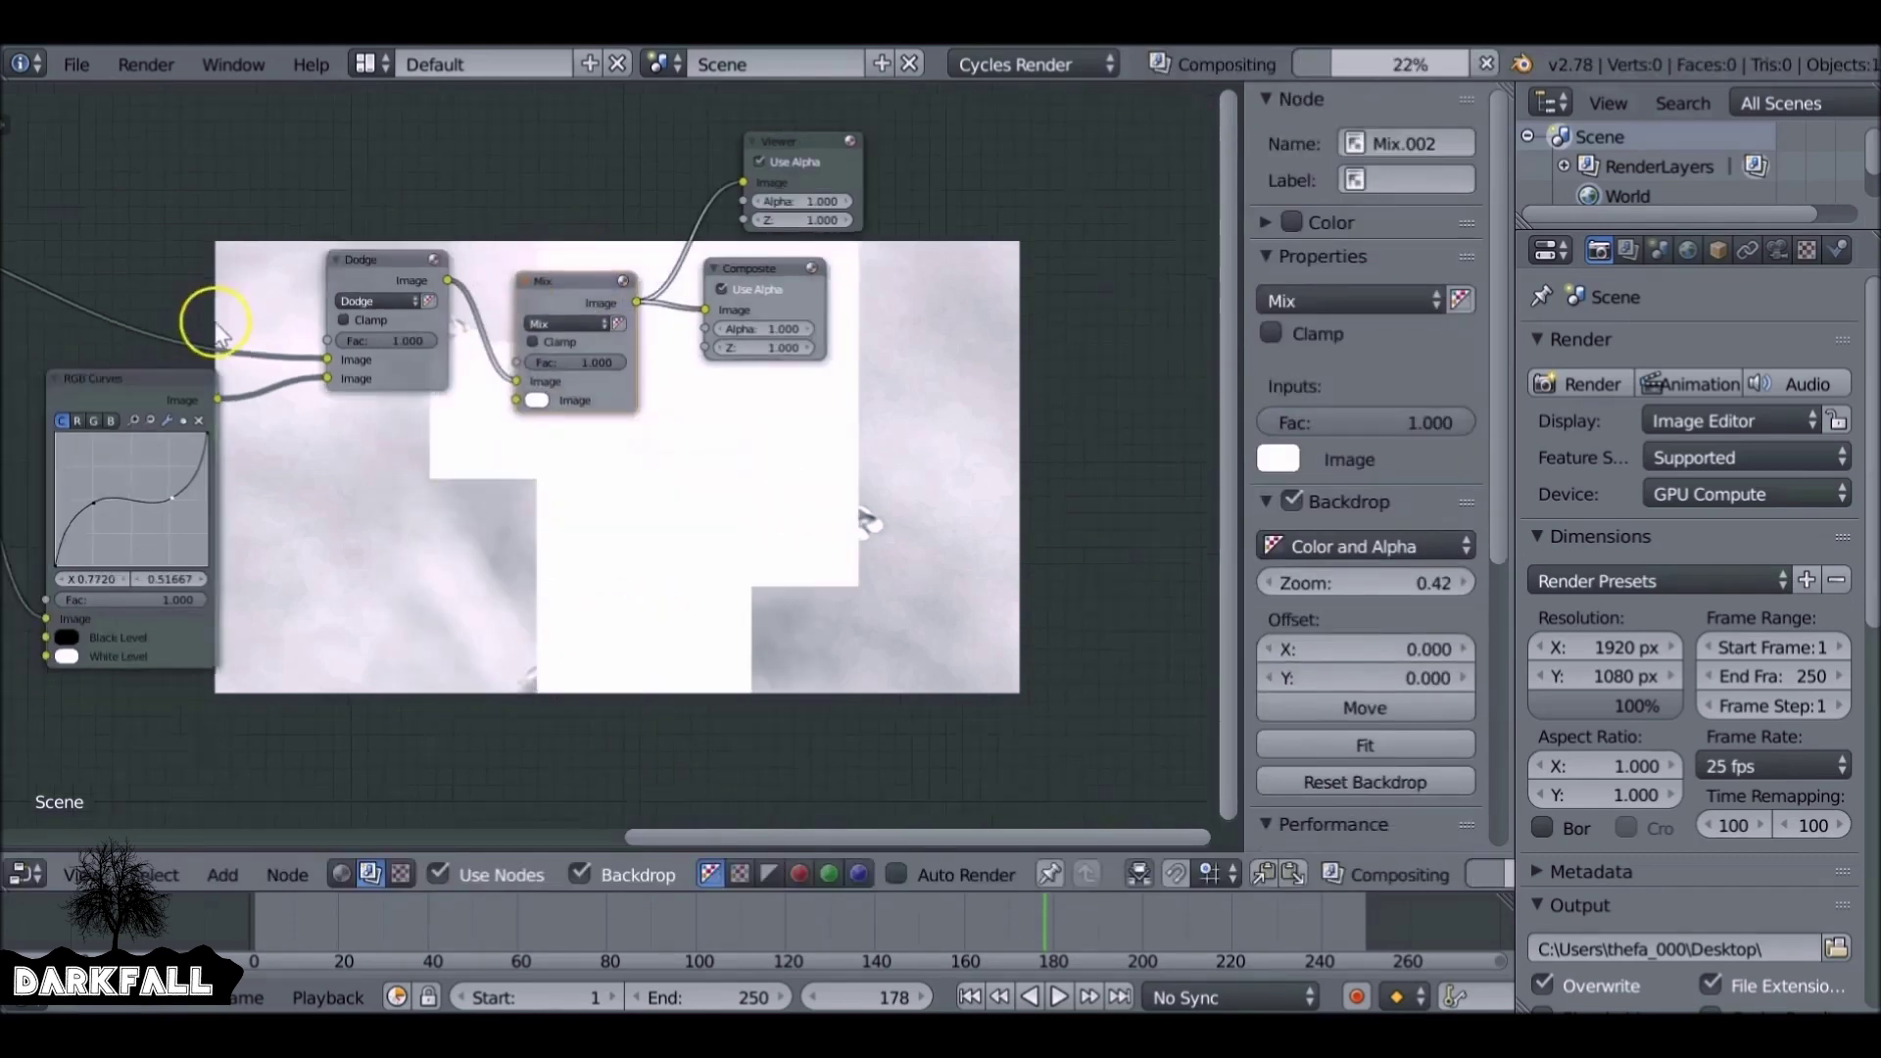
{"action": "middle_click_drag", "start_coordinate": [215, 319], "coordinate": [752, 349]}
{"action": "scroll", "coordinate": [278, 358], "scroll_direction": "down", "scroll_amount": 5}
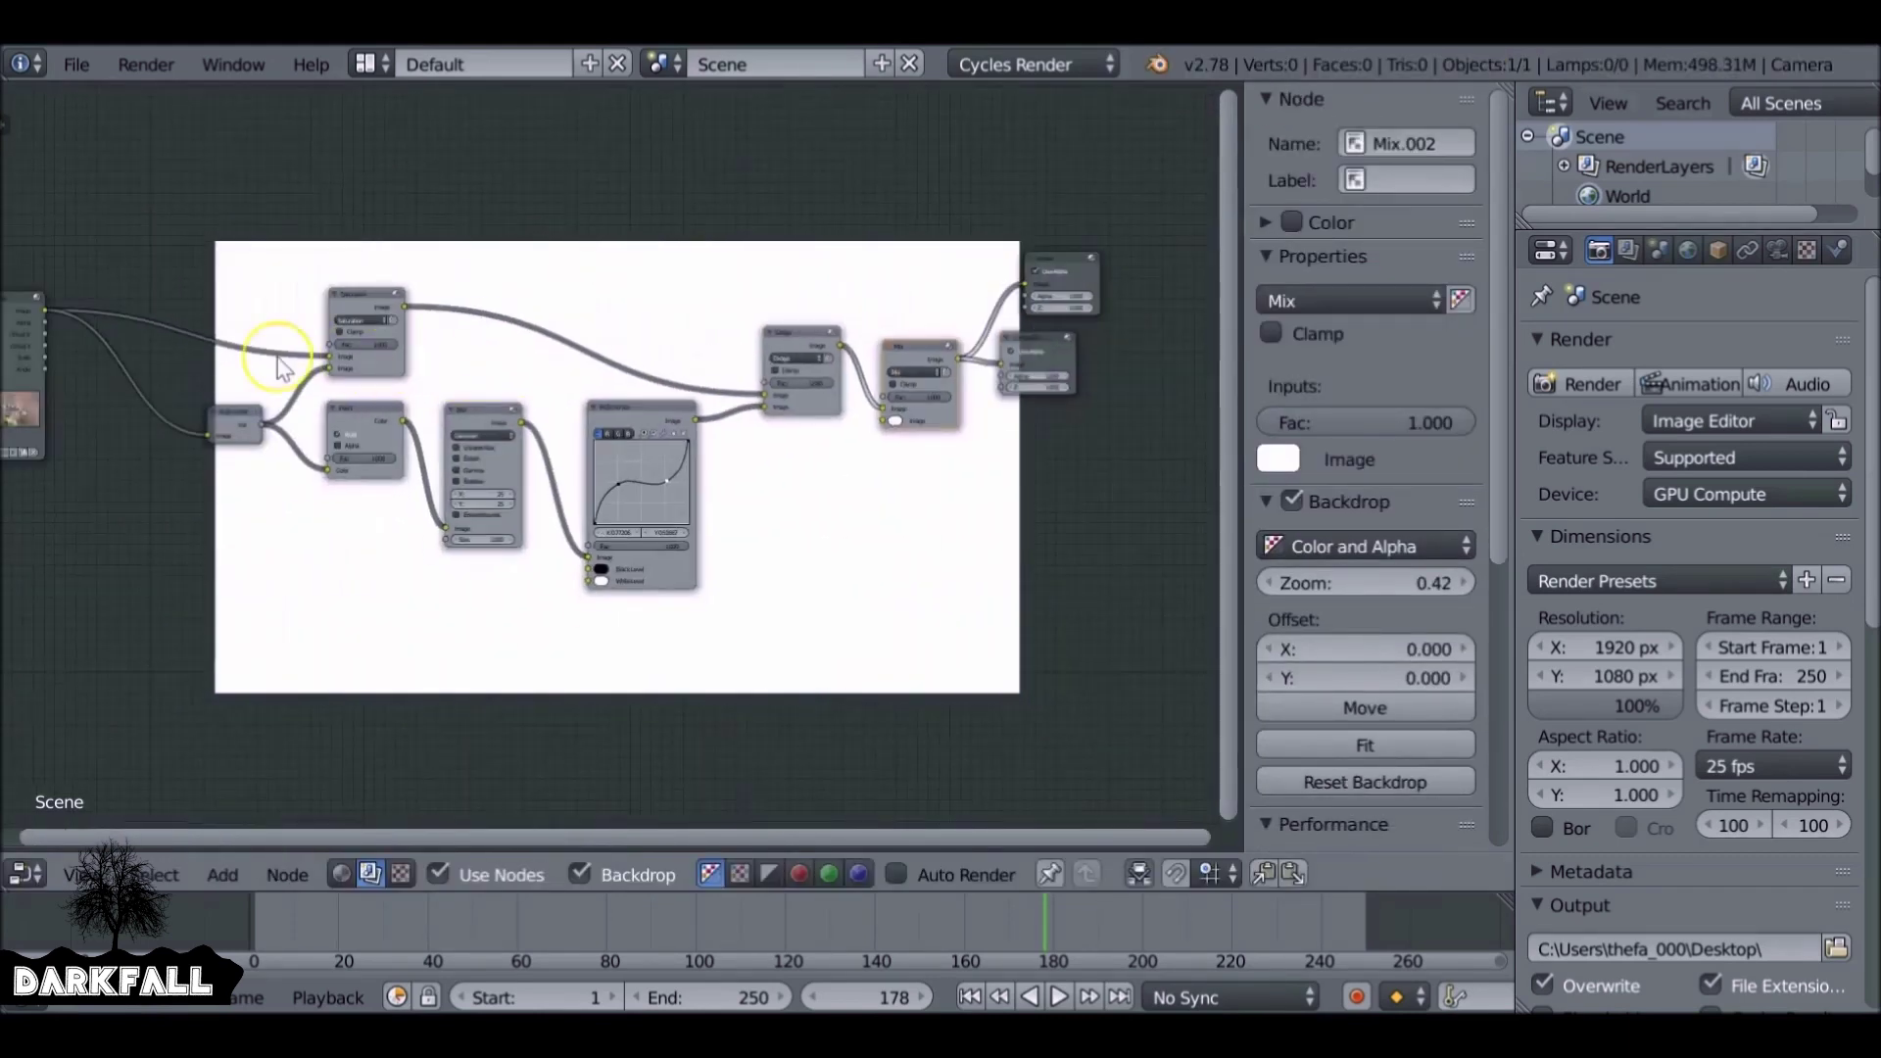
{"action": "key", "text": "g"}
{"action": "left_click", "coordinate": [43, 298]}
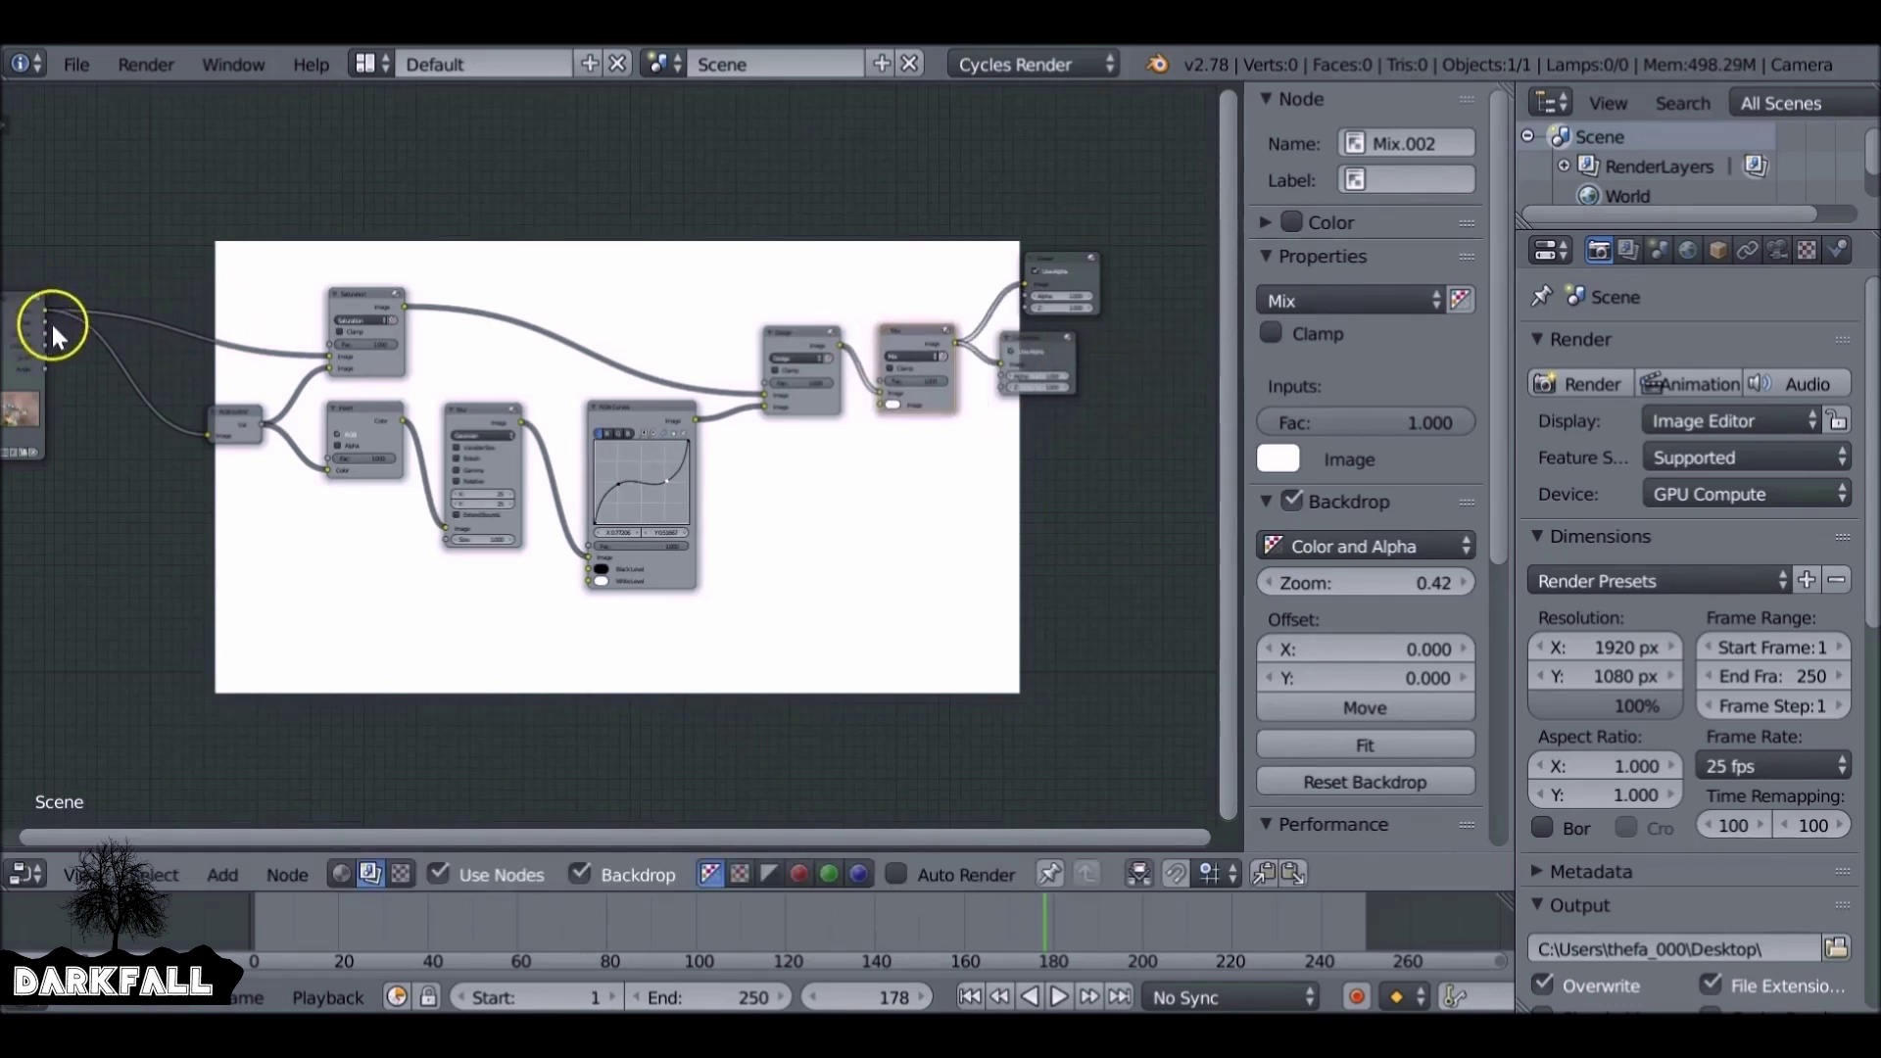
{"action": "left_click_drag", "start_coordinate": [41, 307], "coordinate": [887, 410]}
- Set the new Mix node's blend type to Soft Light
{"action": "scroll", "coordinate": [591, 298], "scroll_direction": "up", "scroll_amount": 4}
{"action": "mouse_move", "coordinate": [854, 417]}
{"action": "middle_mouse_down"}
{"action": "mouse_move", "coordinate": [590, 298]}
{"action": "mouse_move", "coordinate": [567, 623]}
{"action": "middle_mouse_up"}
{"action": "scroll", "coordinate": [591, 297], "scroll_direction": "up", "scroll_amount": 4}
{"action": "left_click", "coordinate": [592, 263]}
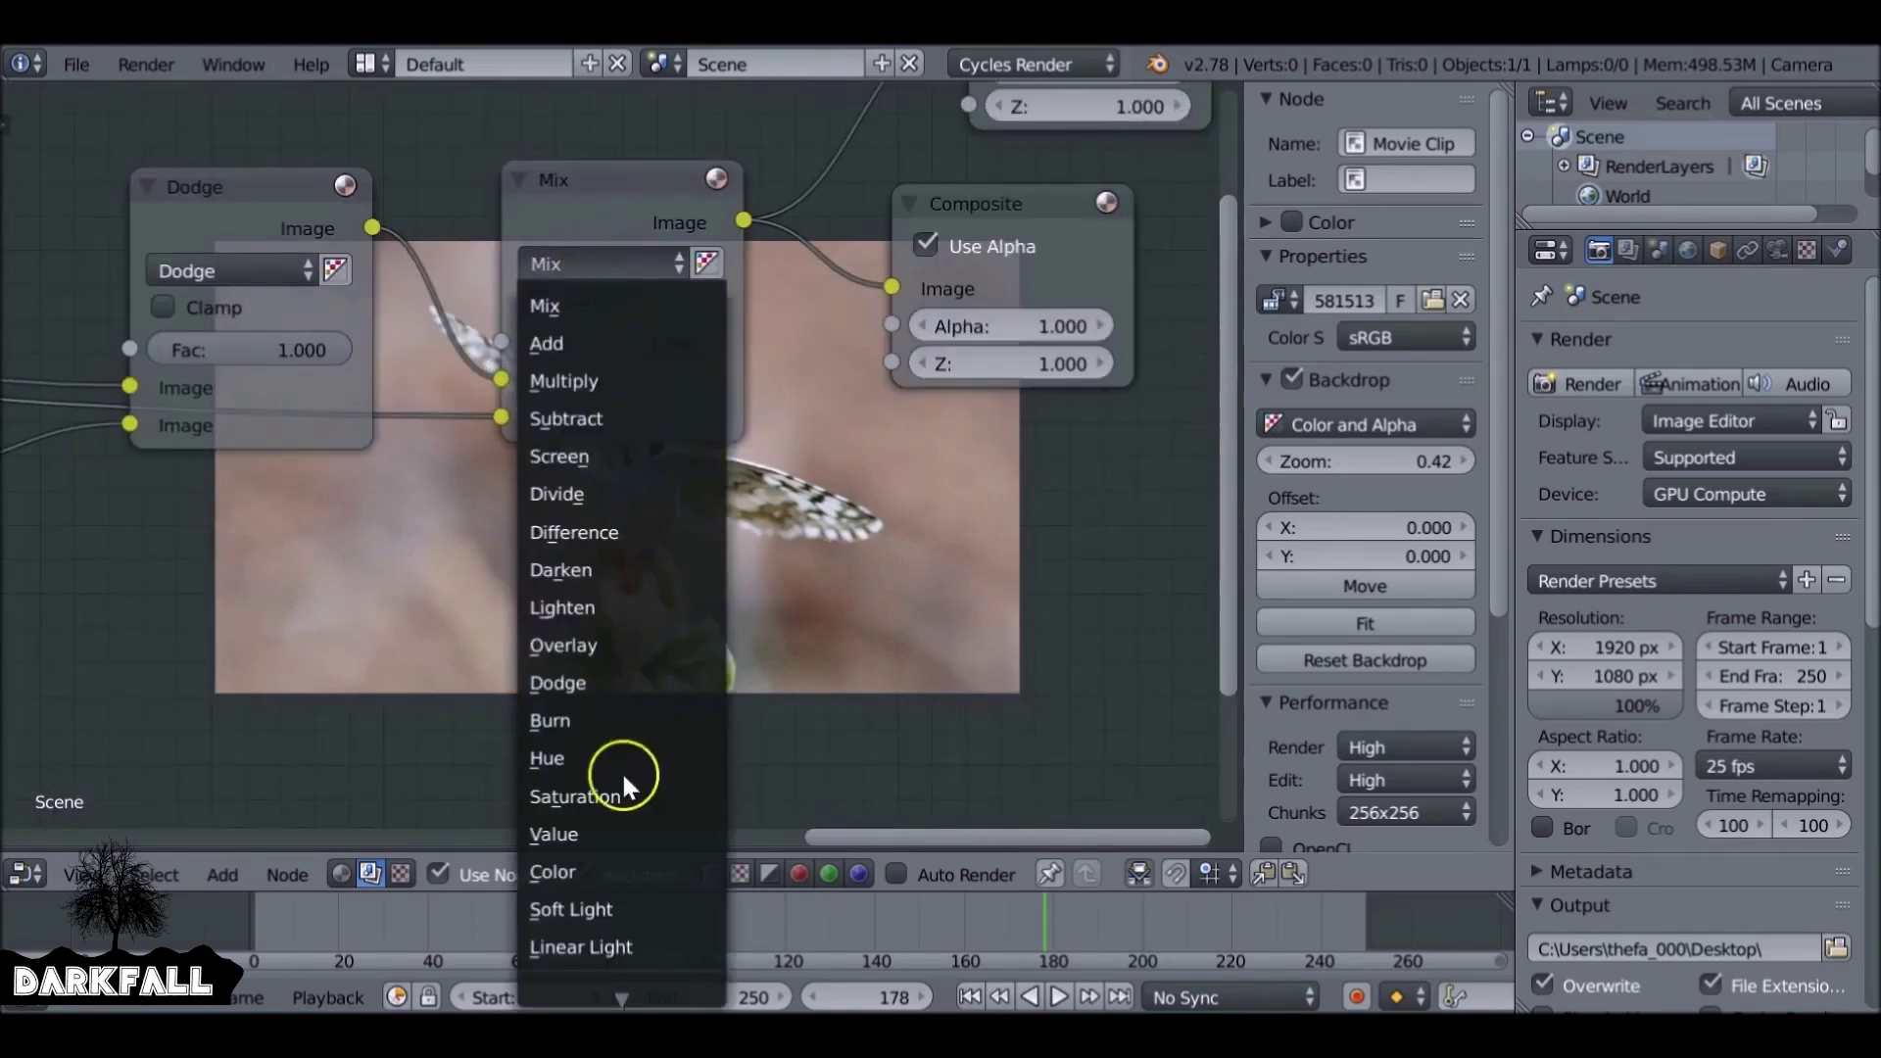
{"action": "left_click", "coordinate": [598, 911]}
- Move the Soft Light node lower, clear of the Dodge node, and enable its Clamp option
{"action": "middle_click_drag", "start_coordinate": [639, 785], "coordinate": [754, 554]}
{"action": "middle_click_drag", "start_coordinate": [604, 209], "coordinate": [595, 338]}
{"action": "left_click_drag", "start_coordinate": [571, 175], "coordinate": [596, 282]}
{"action": "left_click", "coordinate": [555, 363]}
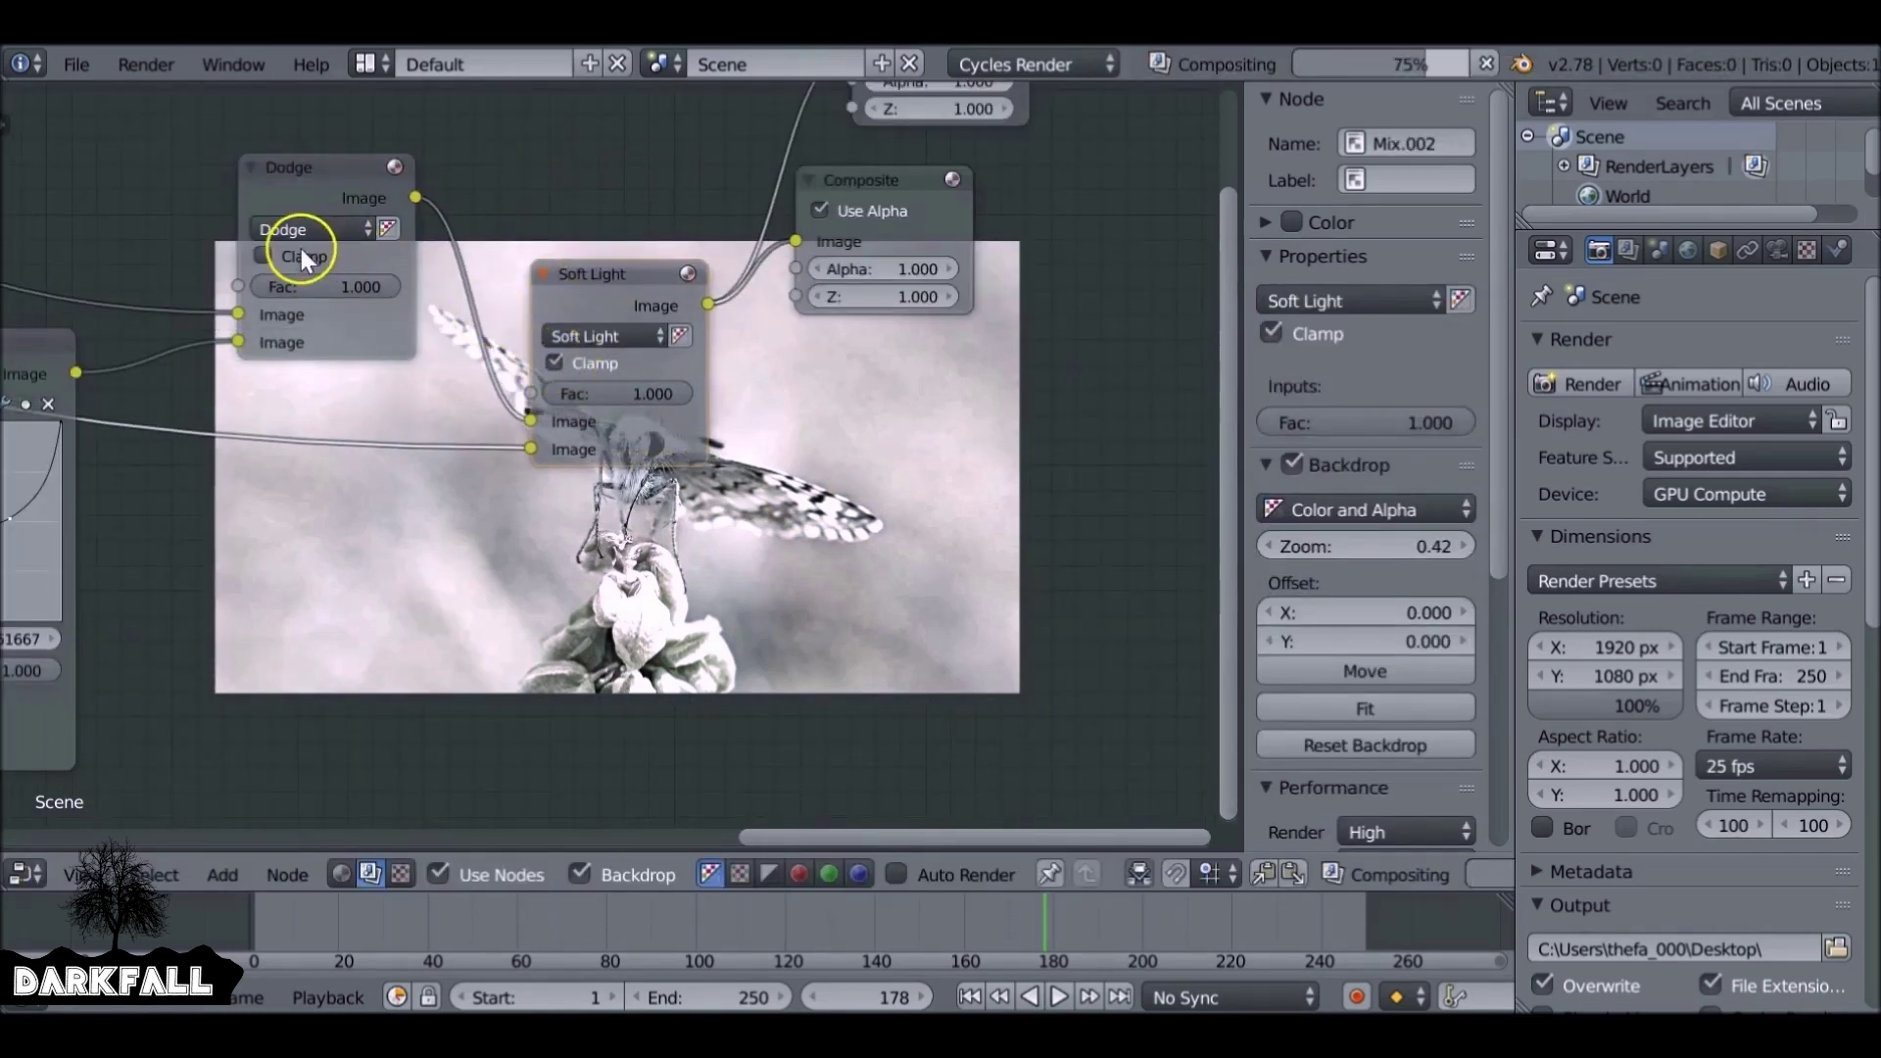
{"action": "middle_click_drag", "start_coordinate": [578, 574], "coordinate": [538, 399]}
{"action": "key", "text": "shift+a"}
{"action": "mouse_move", "coordinate": [494, 428]}
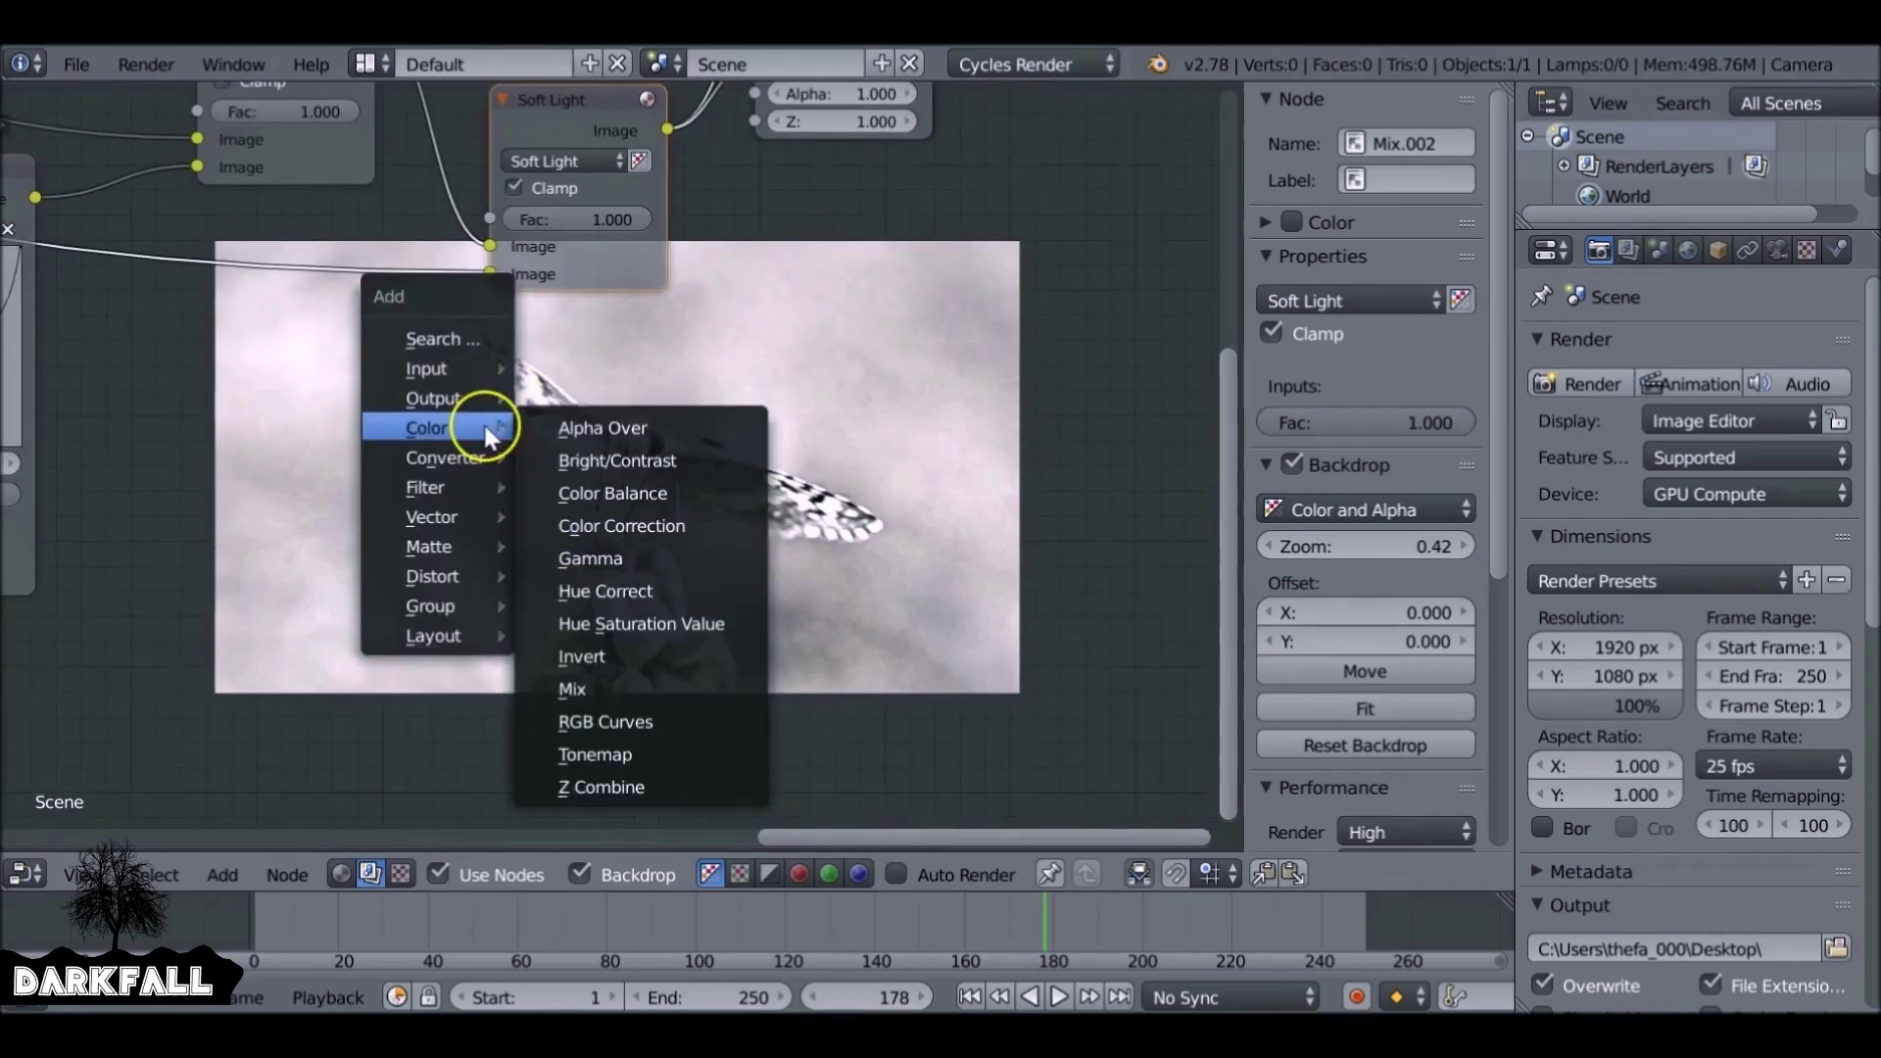
{"action": "left_click", "coordinate": [607, 622]}
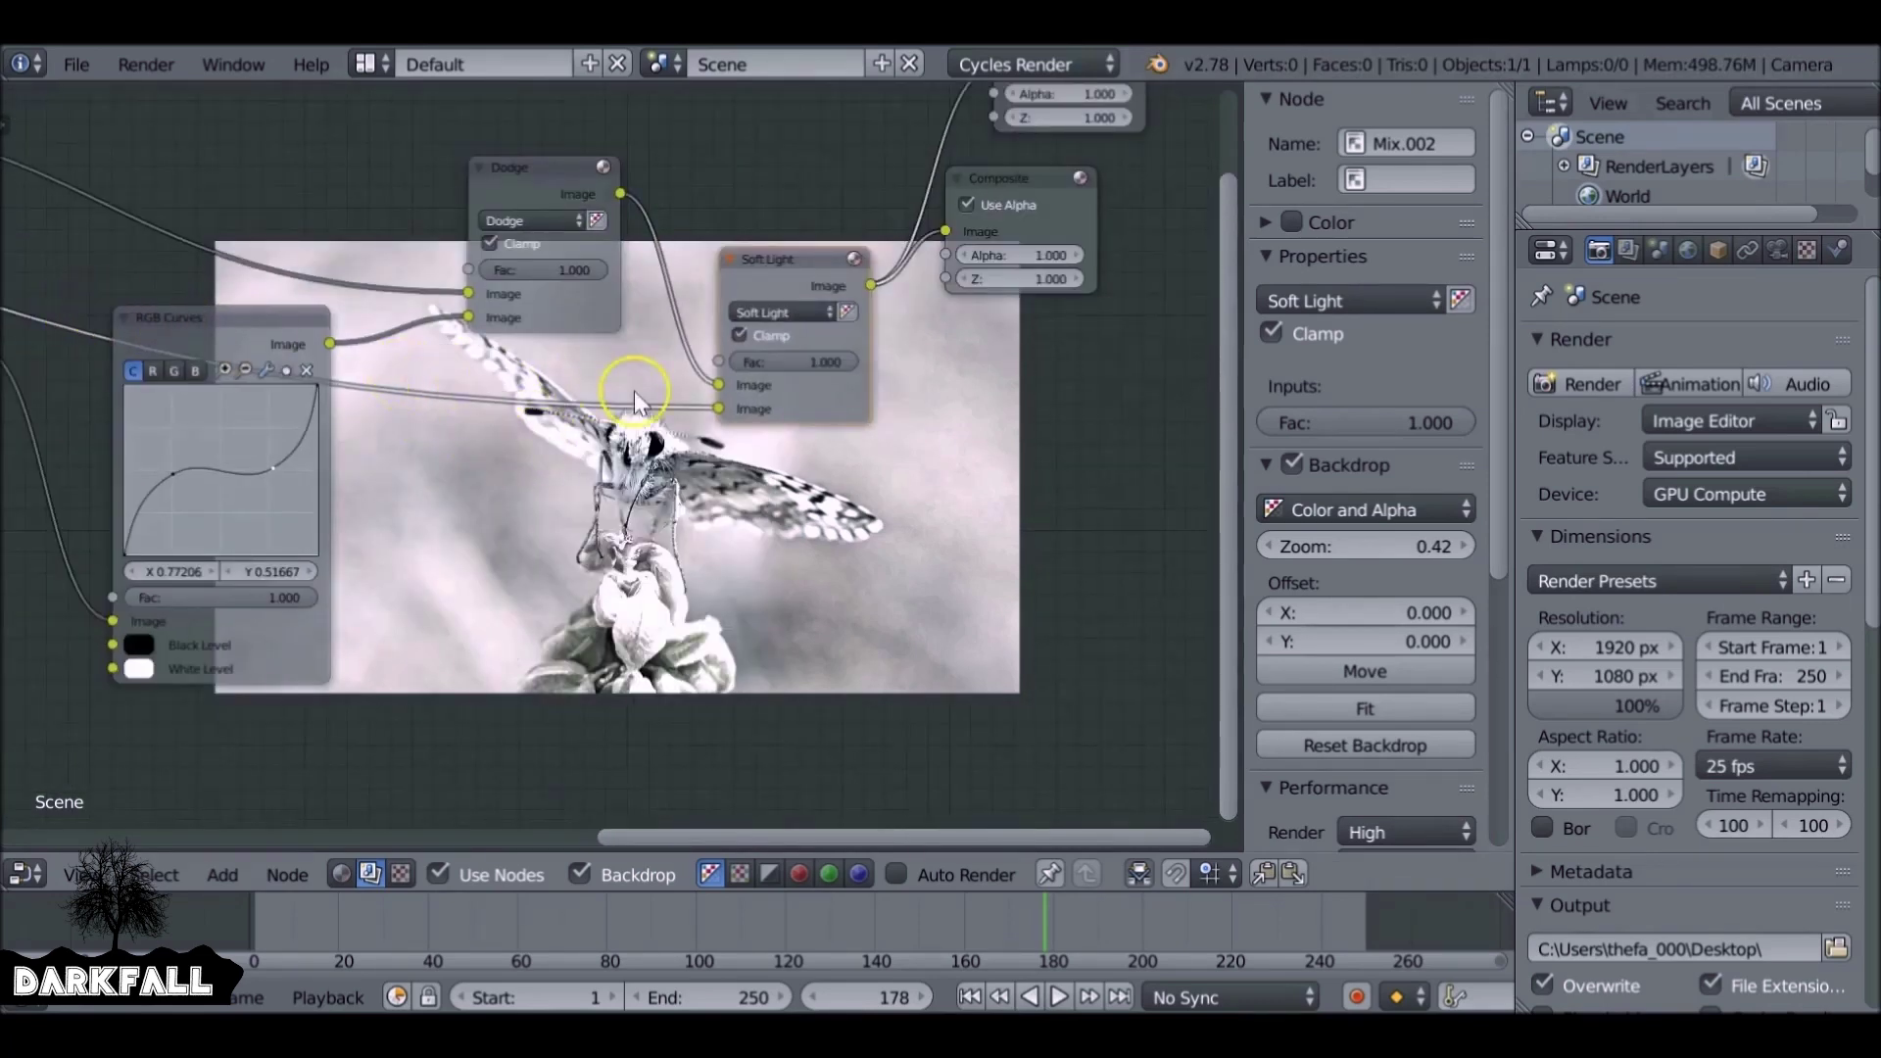
{"action": "middle_click_drag", "start_coordinate": [669, 423], "coordinate": [560, 331]}
{"action": "key", "text": "shift+a"}
{"action": "mouse_move", "coordinate": [495, 375]}
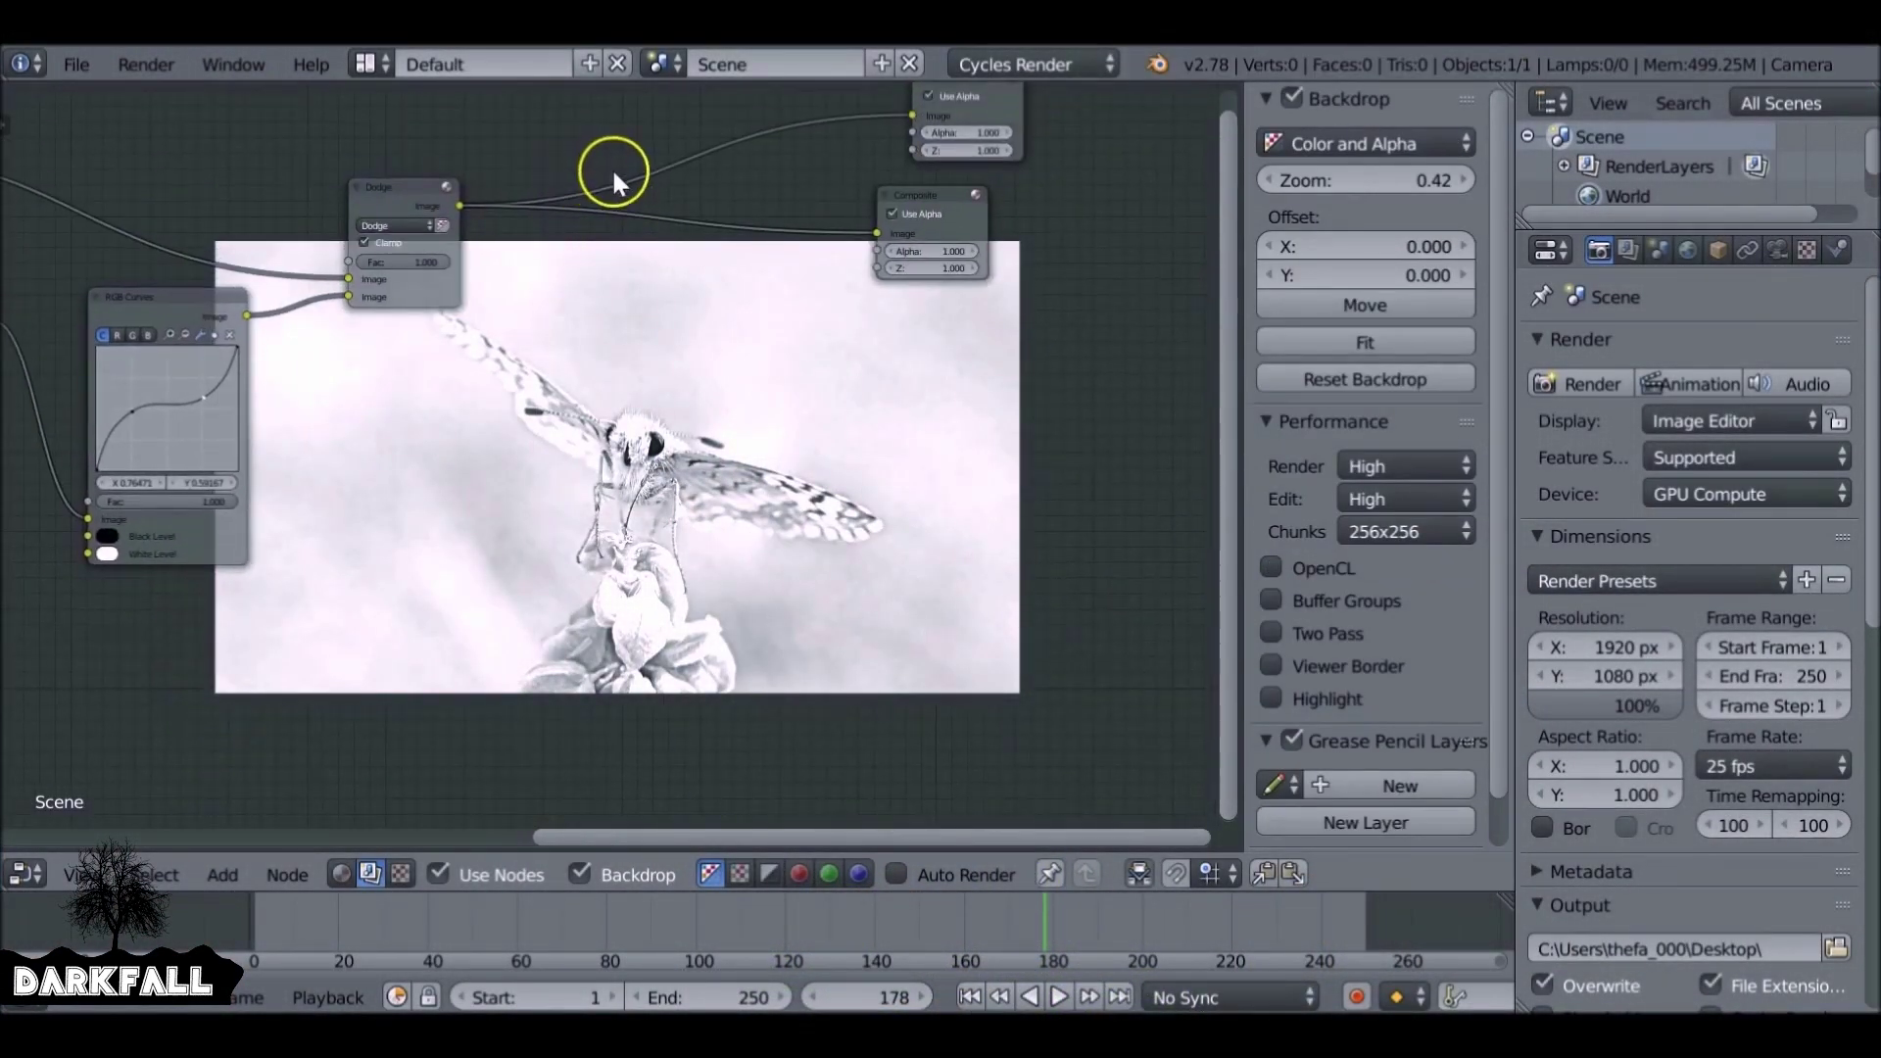
- Set the render output file format to the H.264 movie format
{"action": "middle_click_drag", "start_coordinate": [838, 321], "coordinate": [617, 335]}
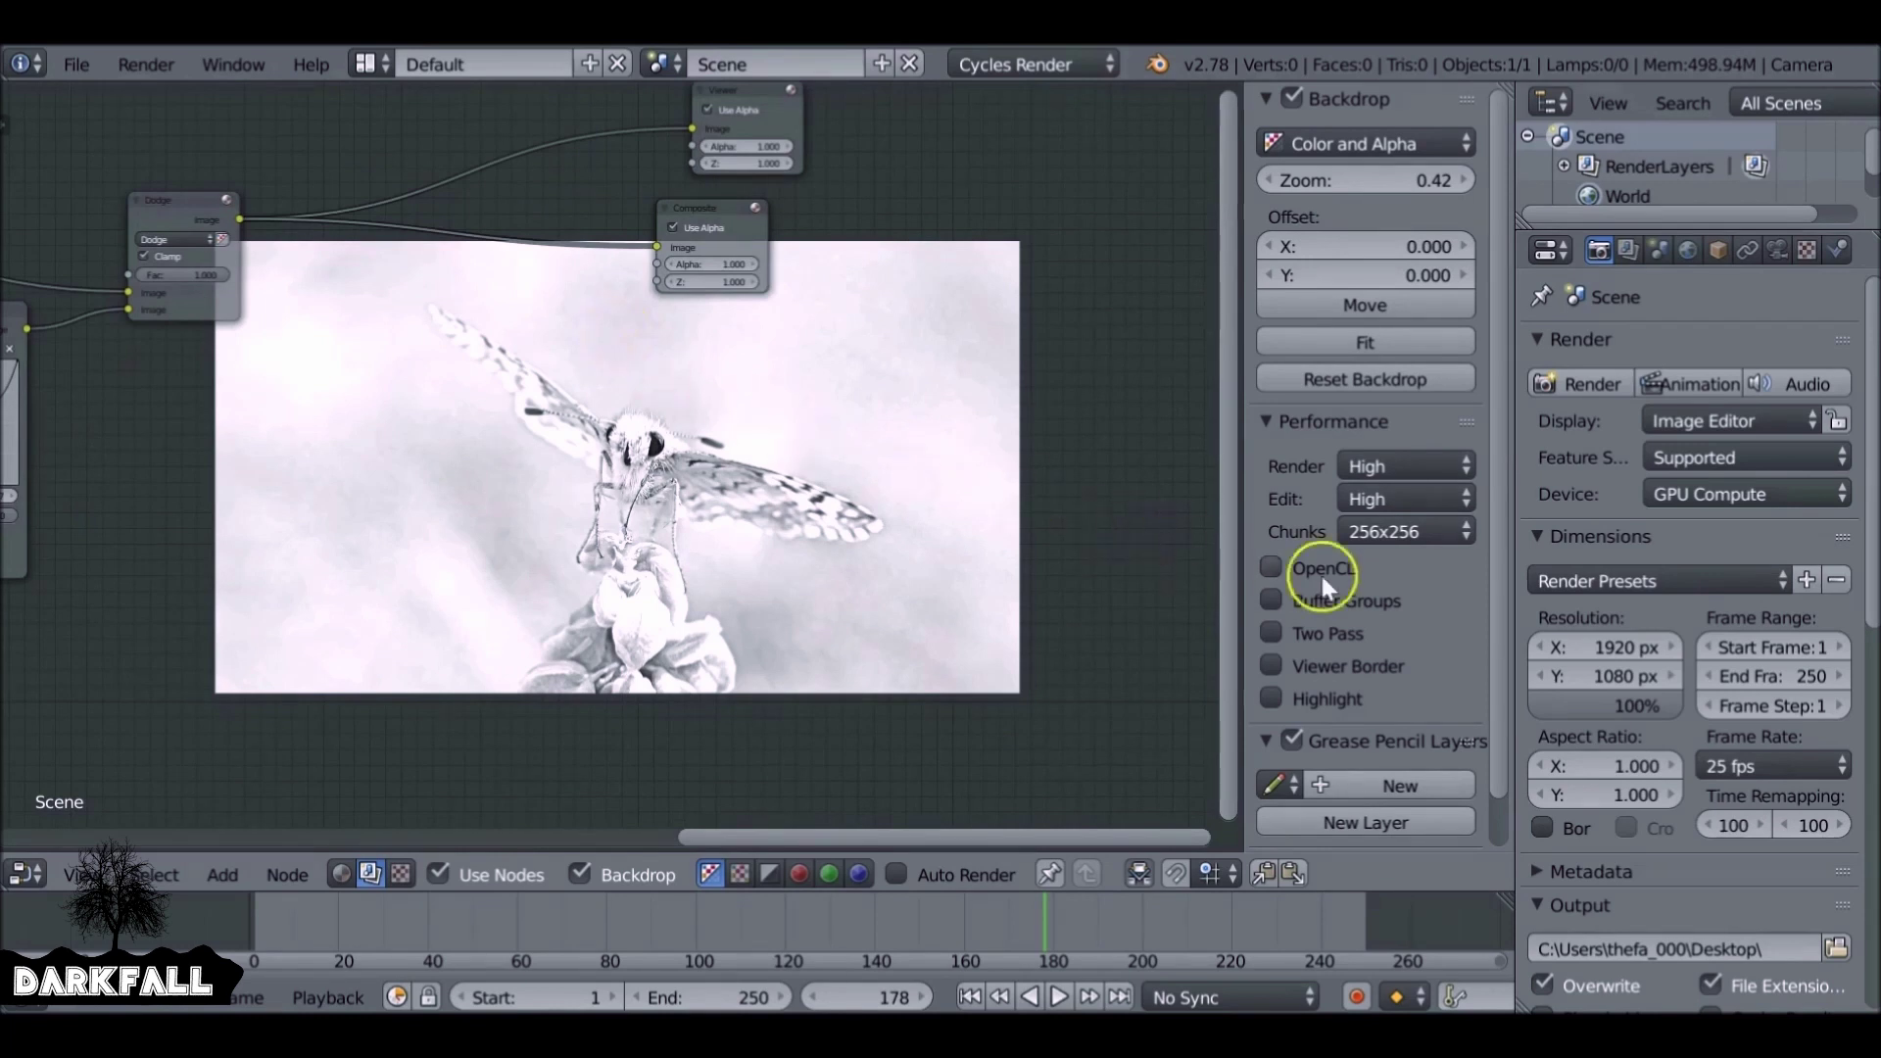
{"action": "scroll", "coordinate": [1632, 647], "scroll_direction": "down", "scroll_amount": 2}
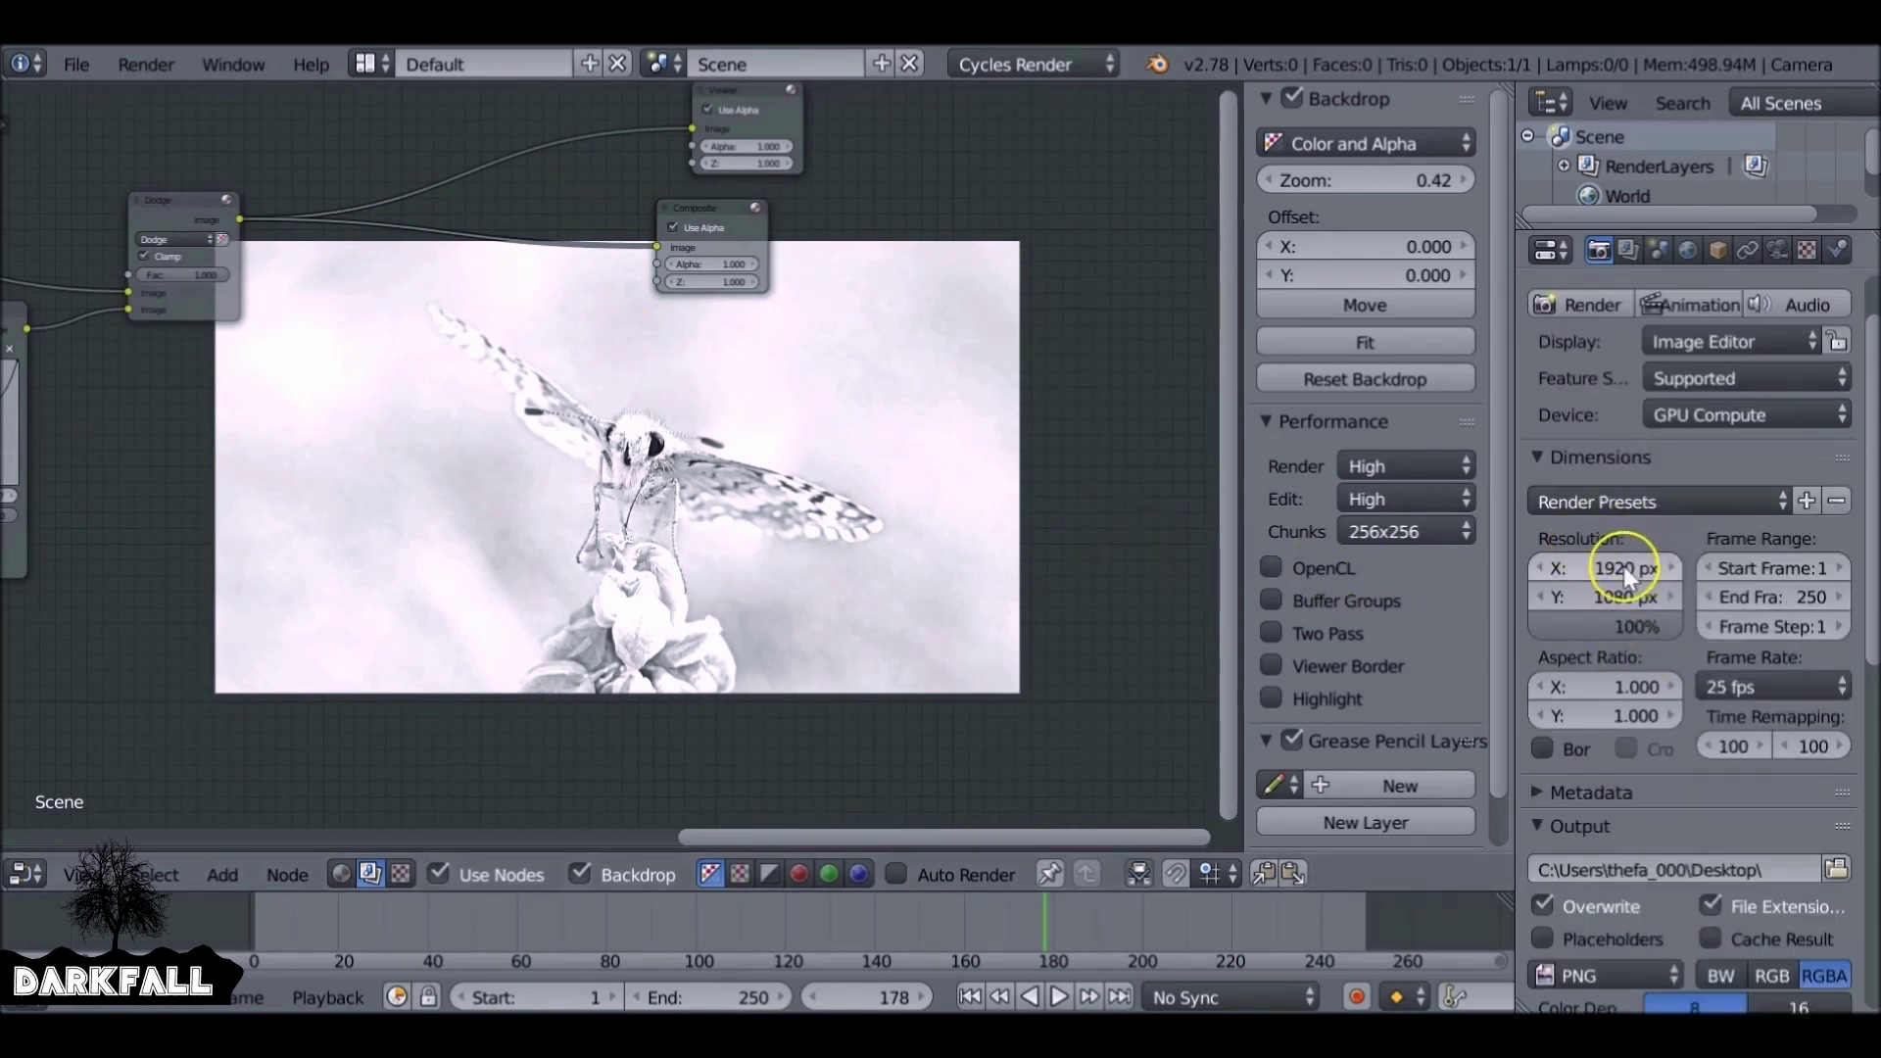
{"action": "scroll", "coordinate": [1624, 566], "scroll_direction": "down", "scroll_amount": 8}
{"action": "left_click", "coordinate": [1595, 614]}
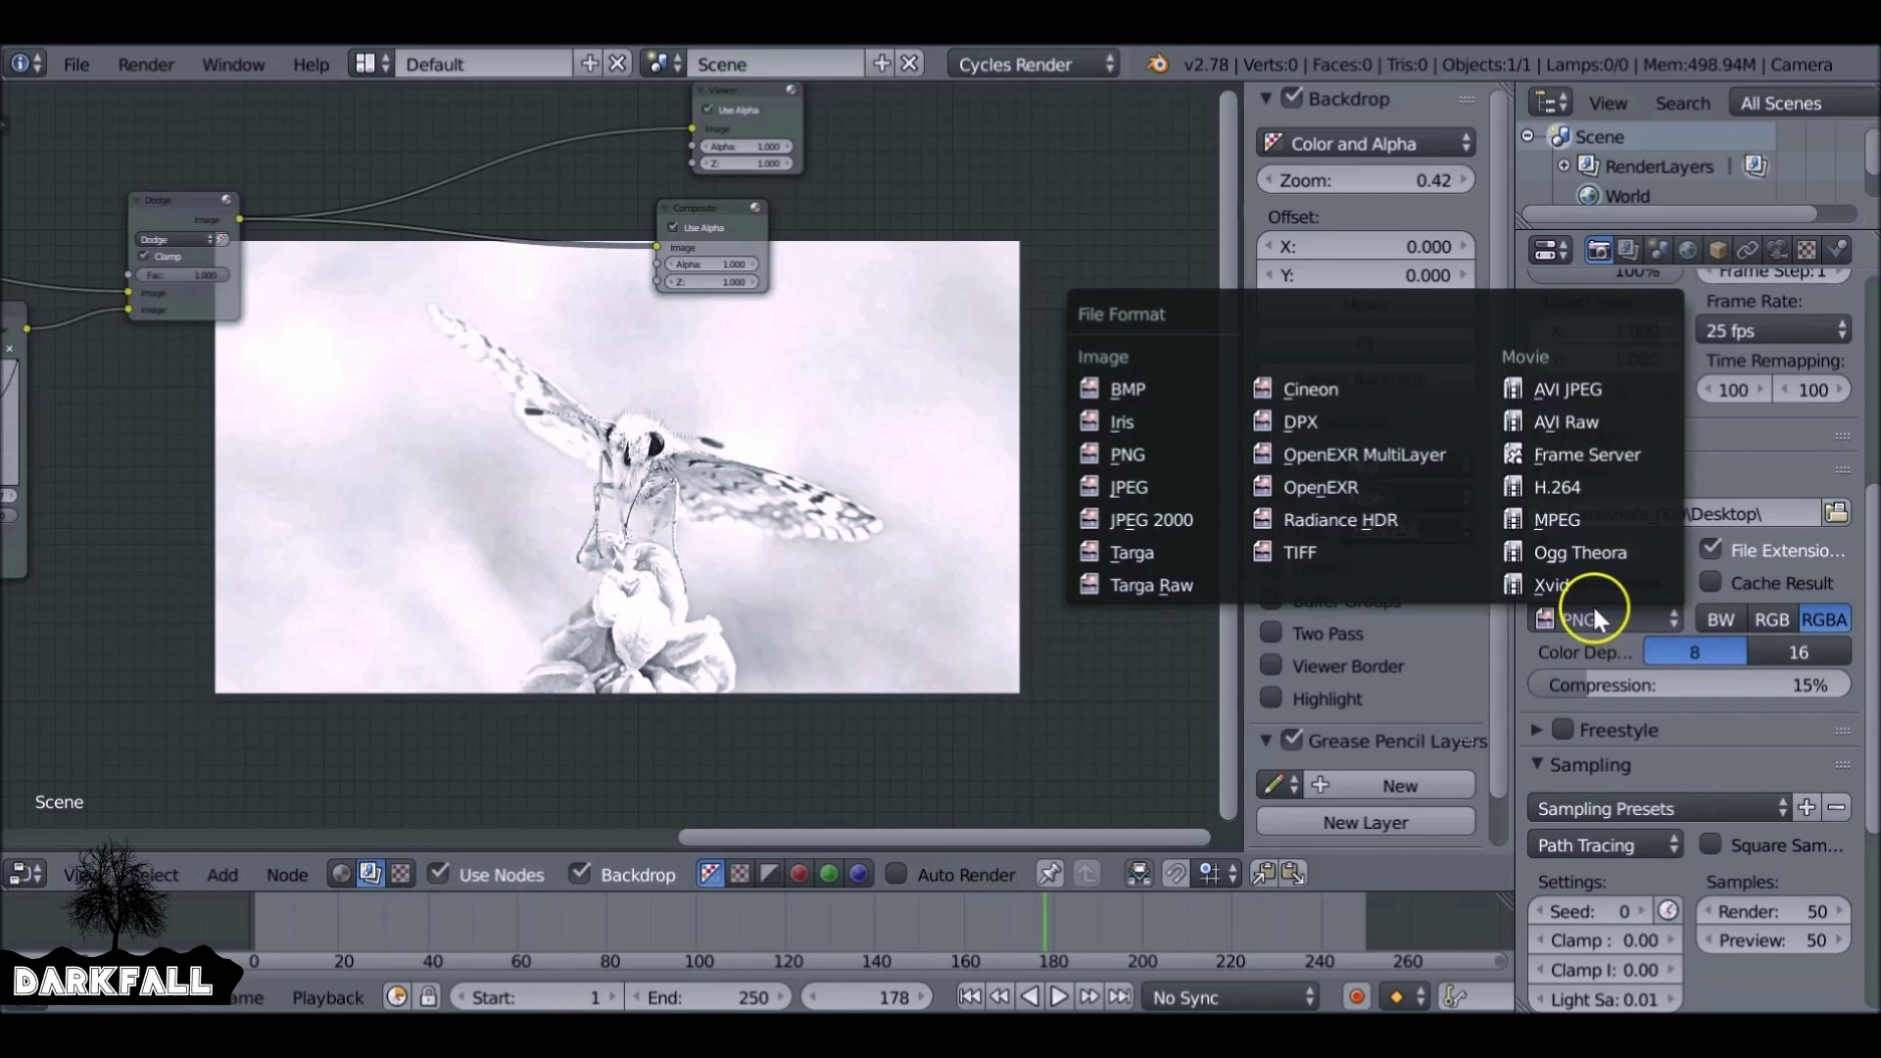
{"action": "left_click", "coordinate": [1573, 488]}
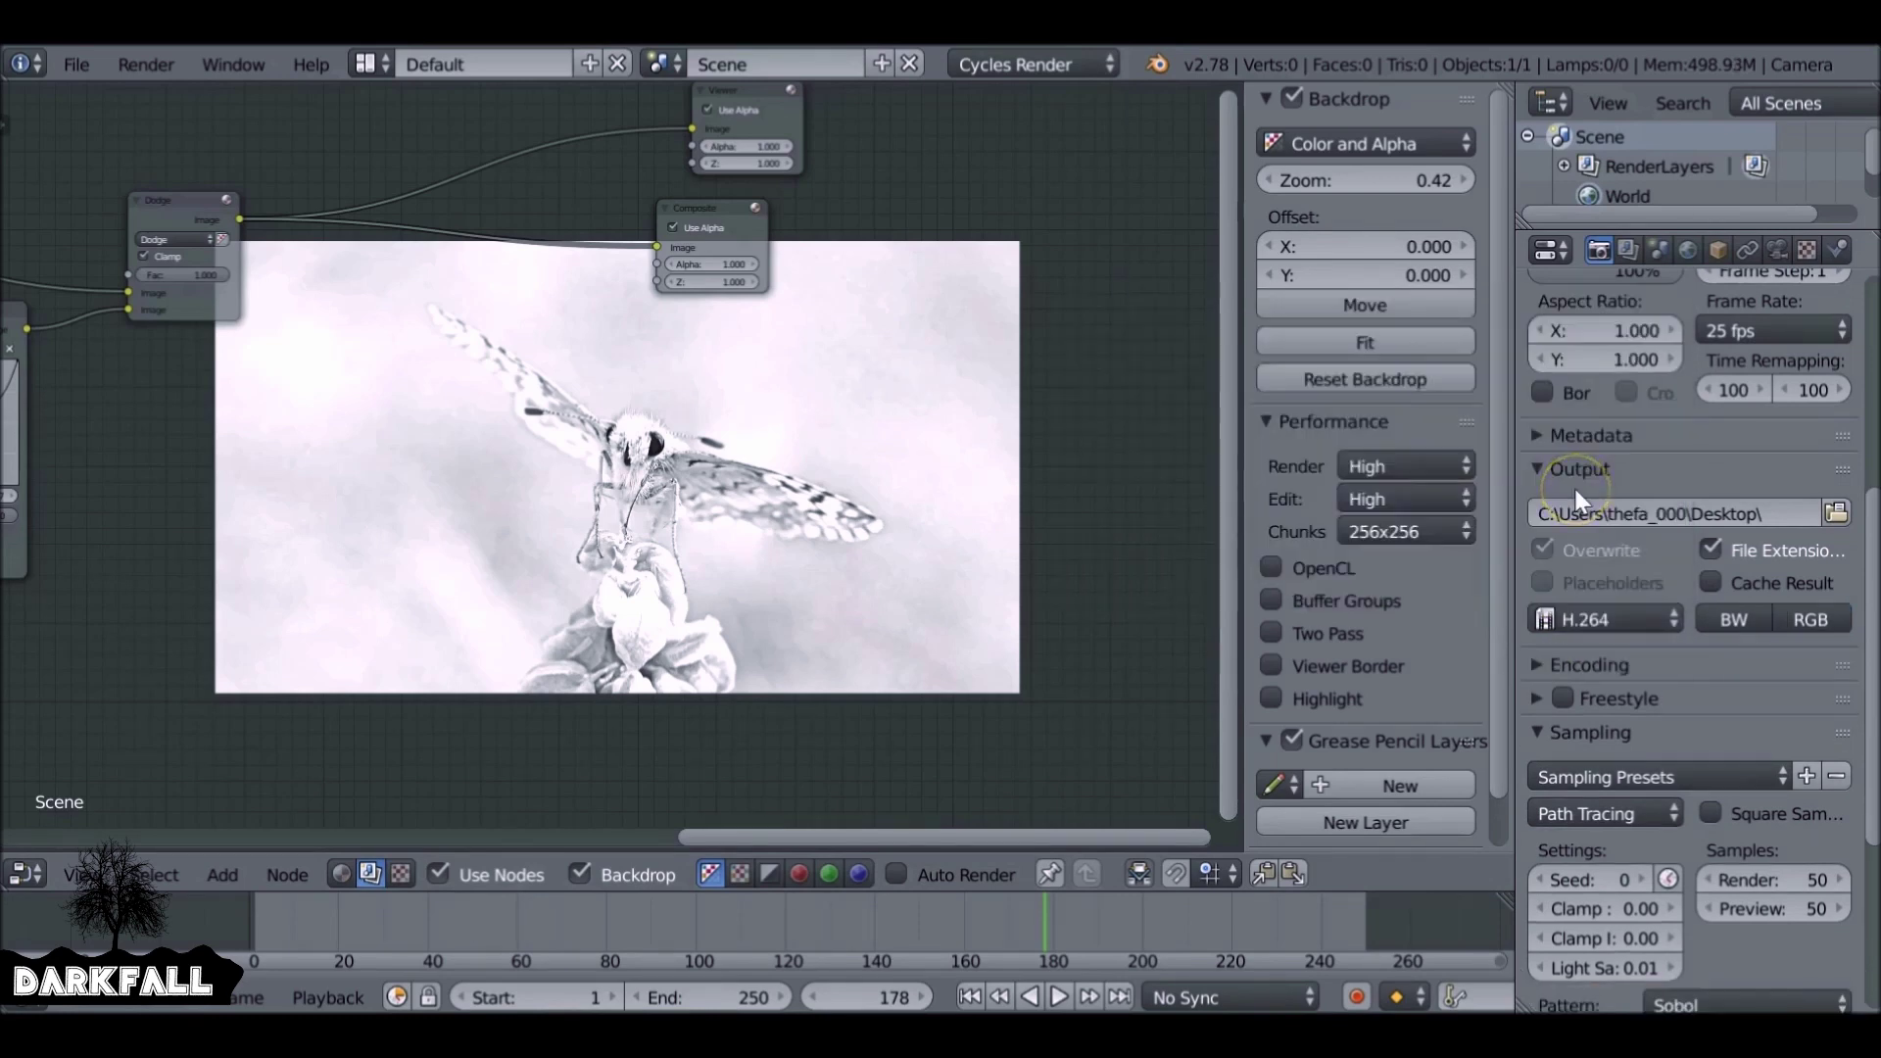
- Look over the output folder location without changing it, and collapse the Sampling settings
{"action": "left_click", "coordinate": [1704, 519]}
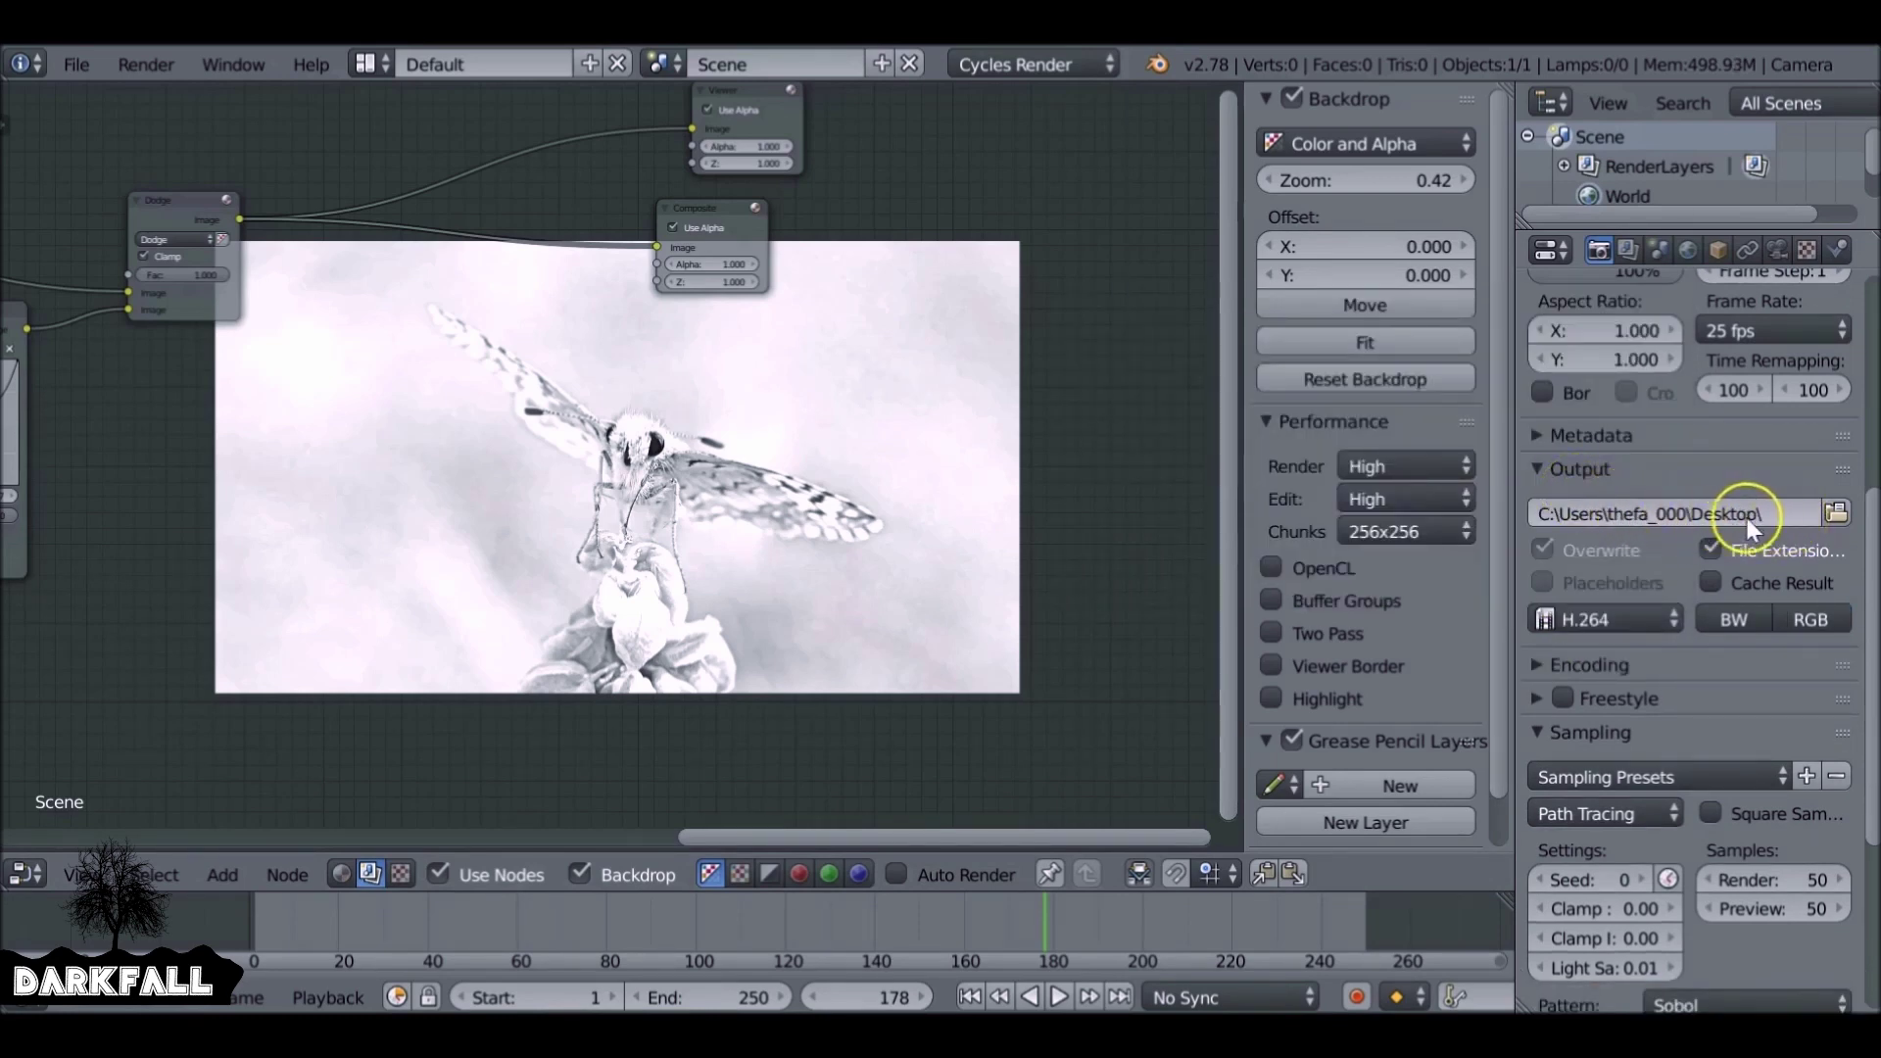
{"action": "left_click", "coordinate": [1836, 511]}
{"action": "left_click", "coordinate": [1847, 178]}
{"action": "scroll", "coordinate": [1651, 697], "scroll_direction": "down", "scroll_amount": 5}
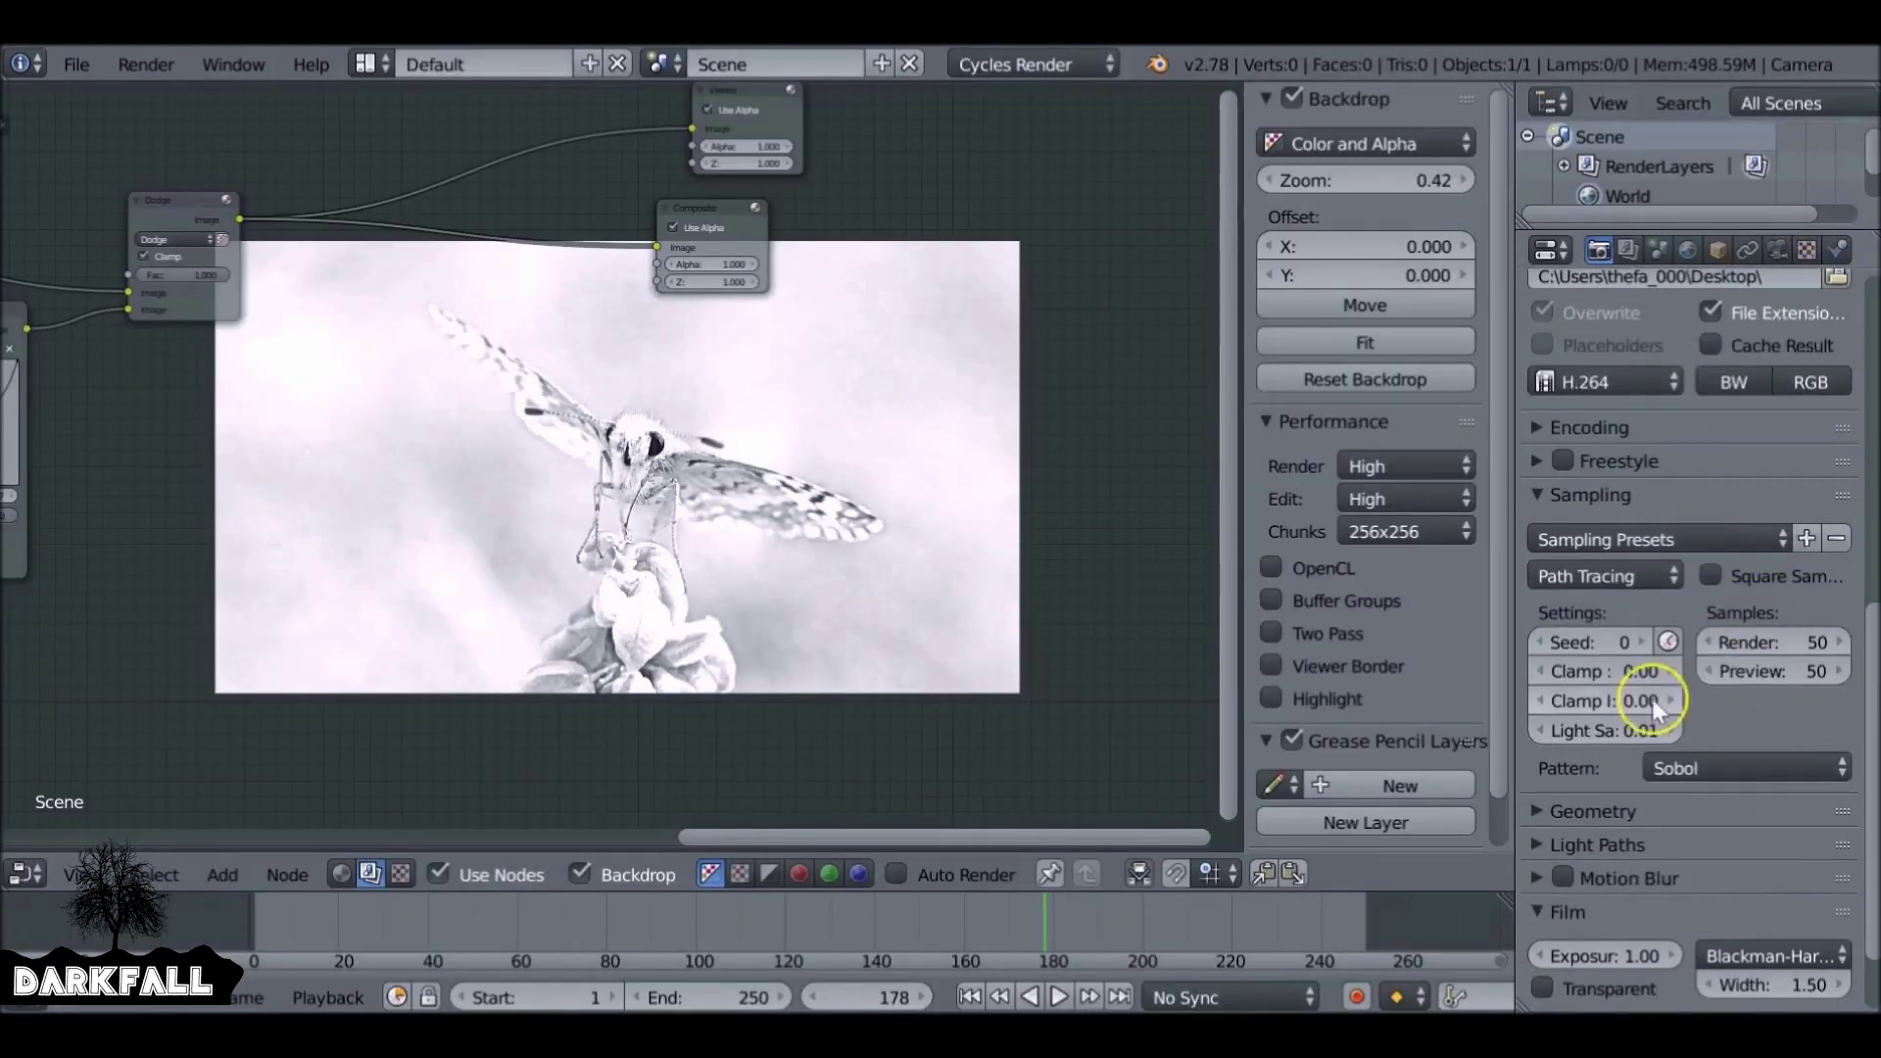
{"action": "left_click", "coordinate": [1549, 495]}
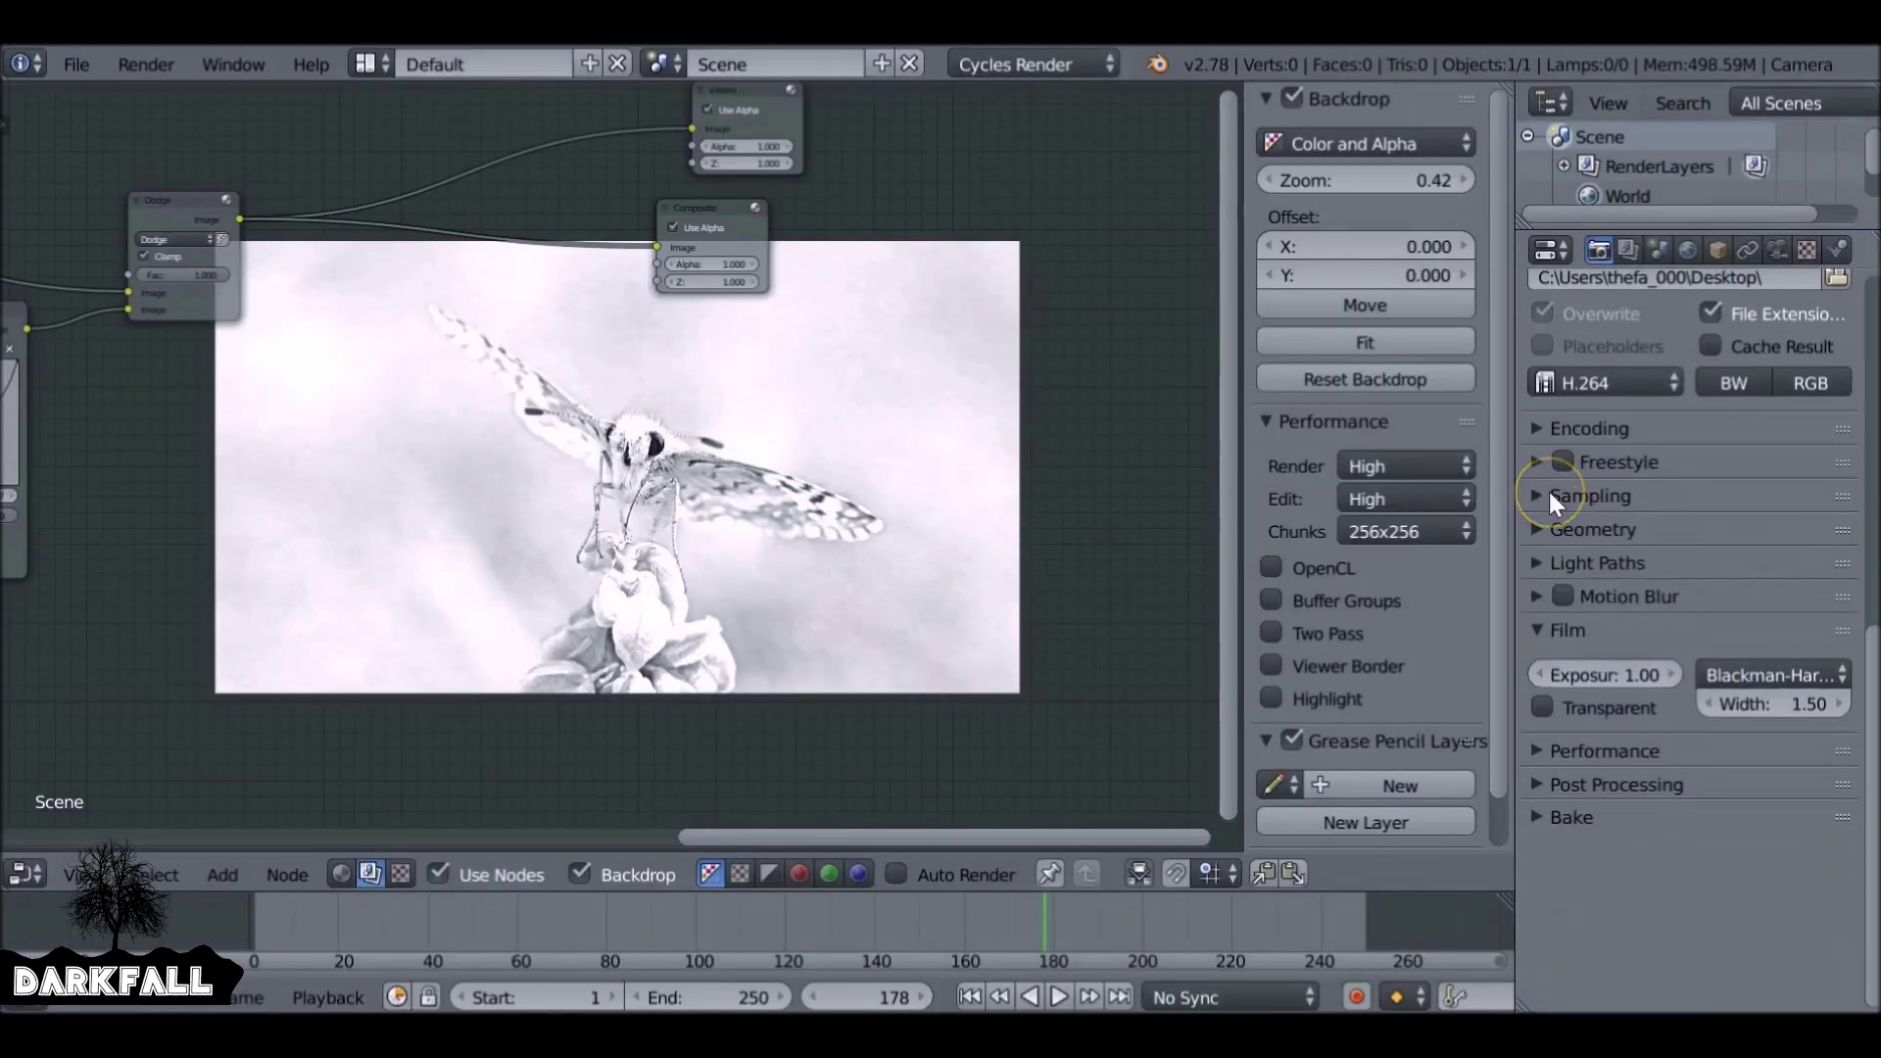
{"action": "scroll", "coordinate": [1549, 492], "scroll_direction": "up", "scroll_amount": 10}
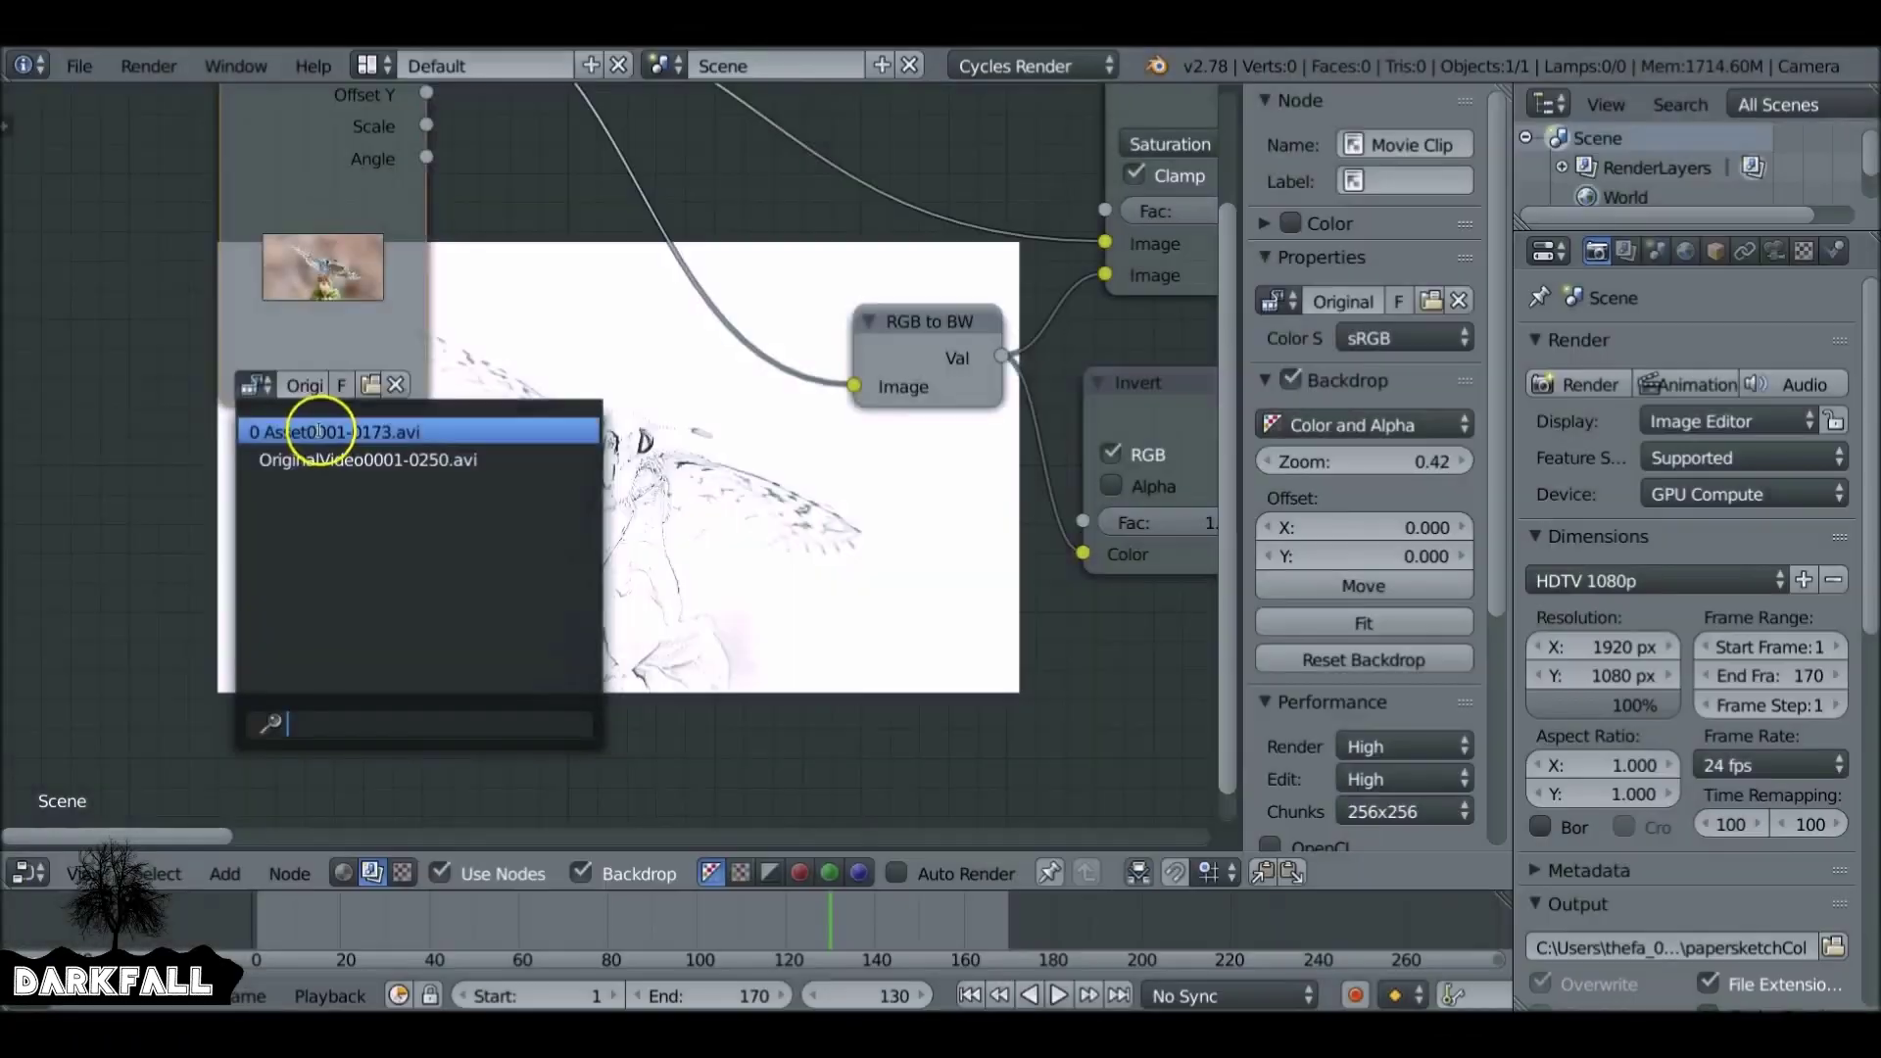
{"action": "left_click", "coordinate": [314, 428]}
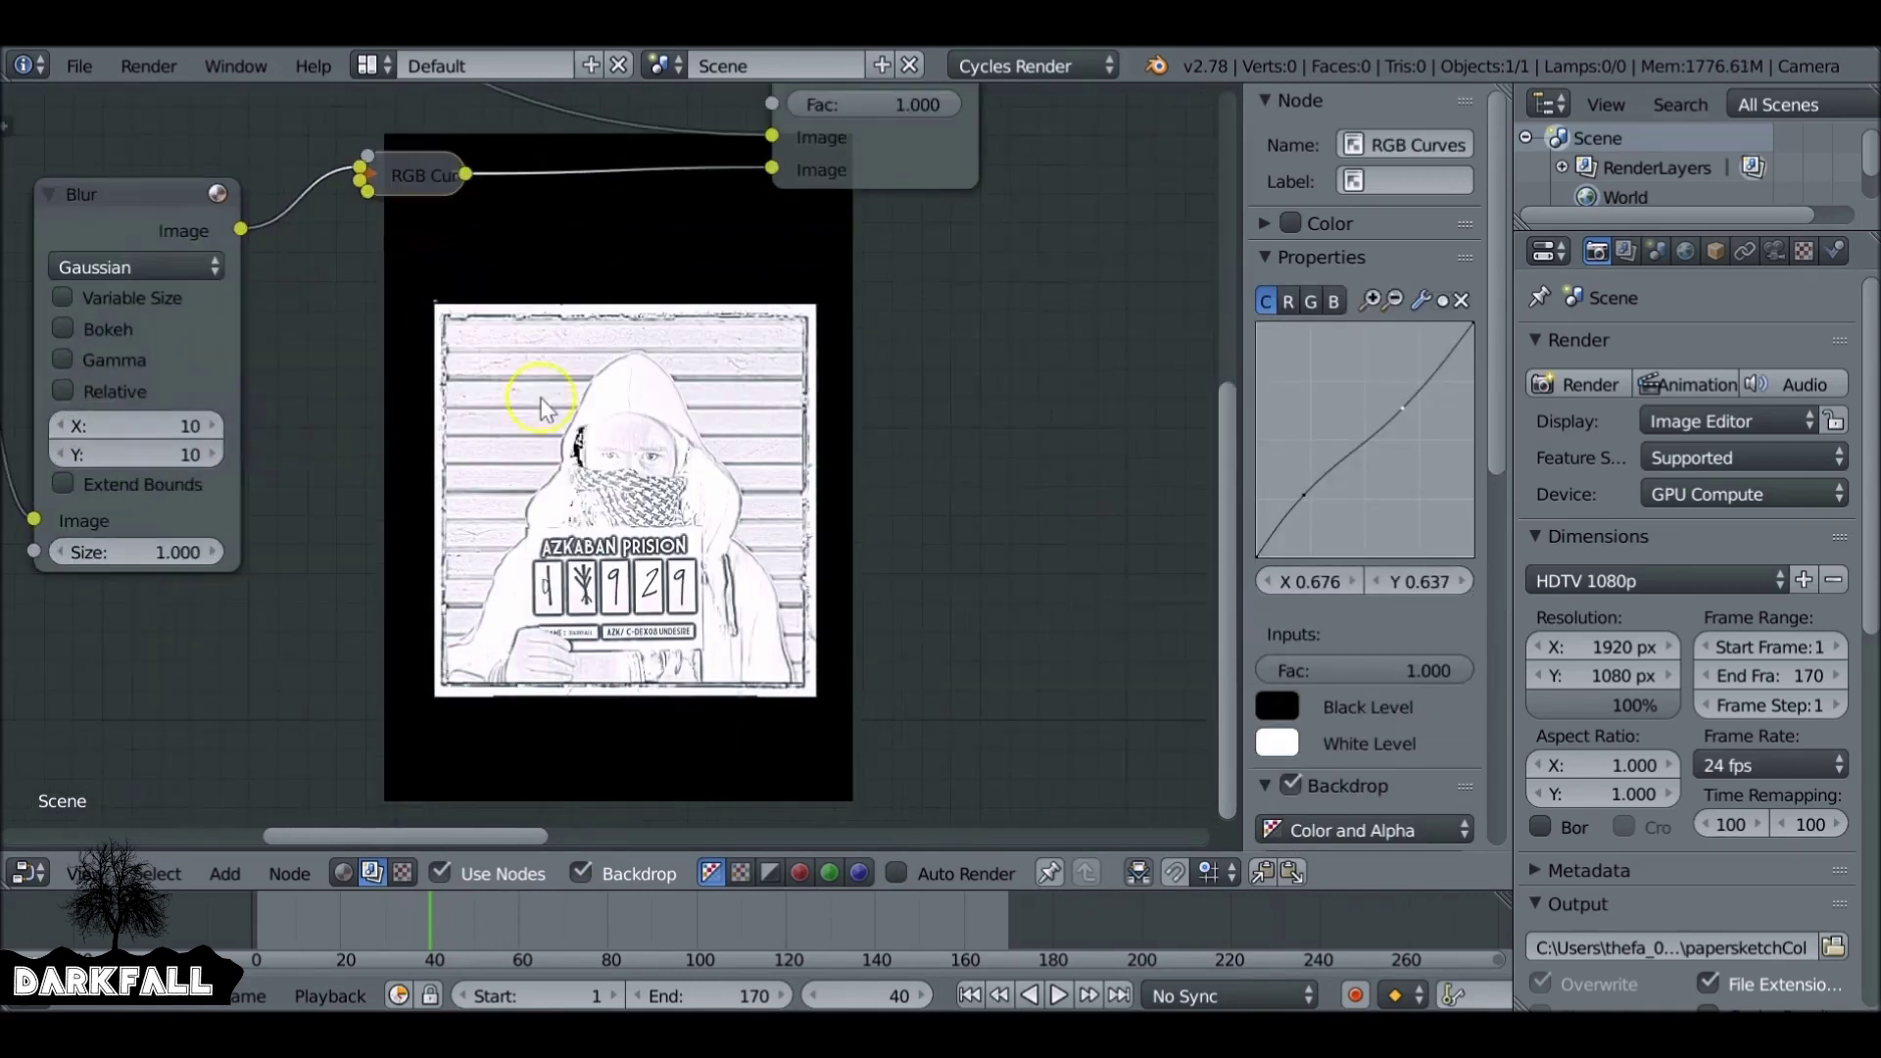
- Set the Blur node's size to 90 in X and 70 in Y
{"action": "left_click", "coordinate": [133, 409]}
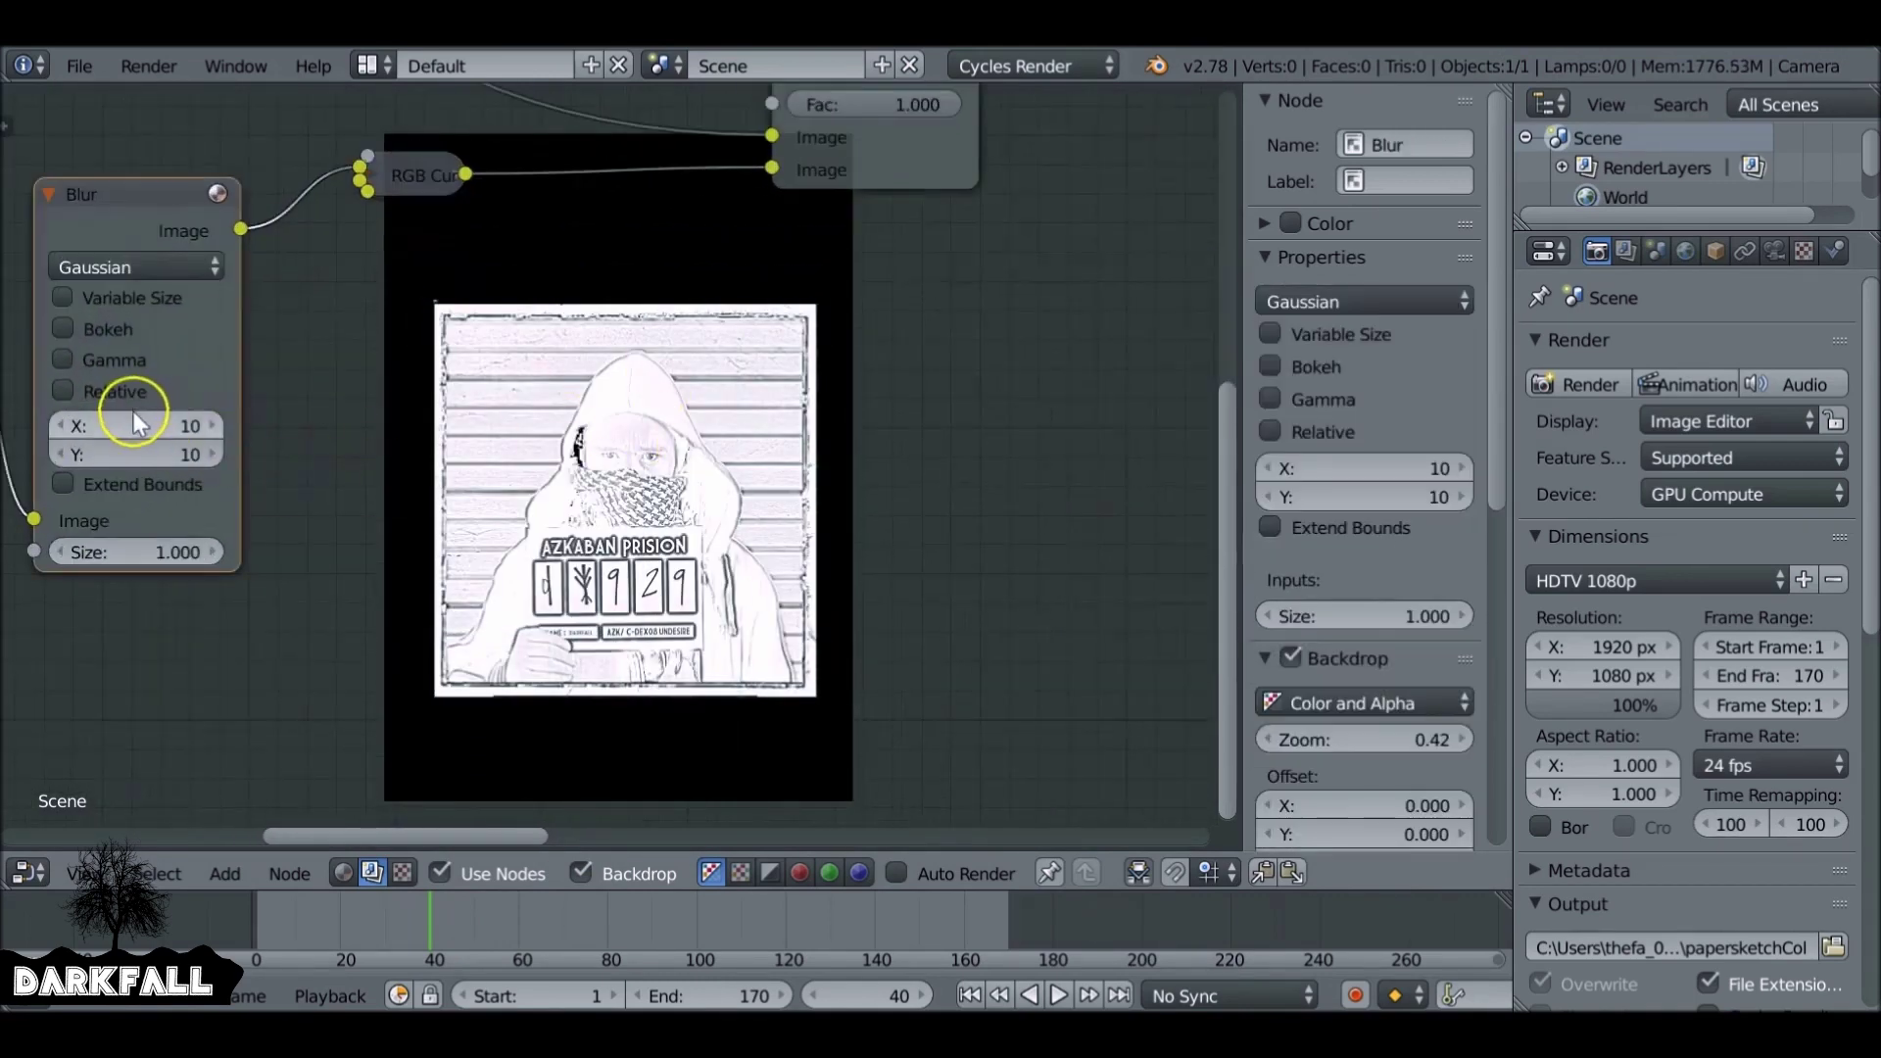
{"action": "left_click", "coordinate": [134, 415]}
{"action": "type", "text": "90"}
{"action": "key", "text": "Return"}
{"action": "left_click", "coordinate": [124, 449]}
{"action": "type", "text": "70"}
{"action": "key", "text": "Return"}
- Try a Y size of 30 on the Blur node, and settle on 45
{"action": "left_click", "coordinate": [122, 446]}
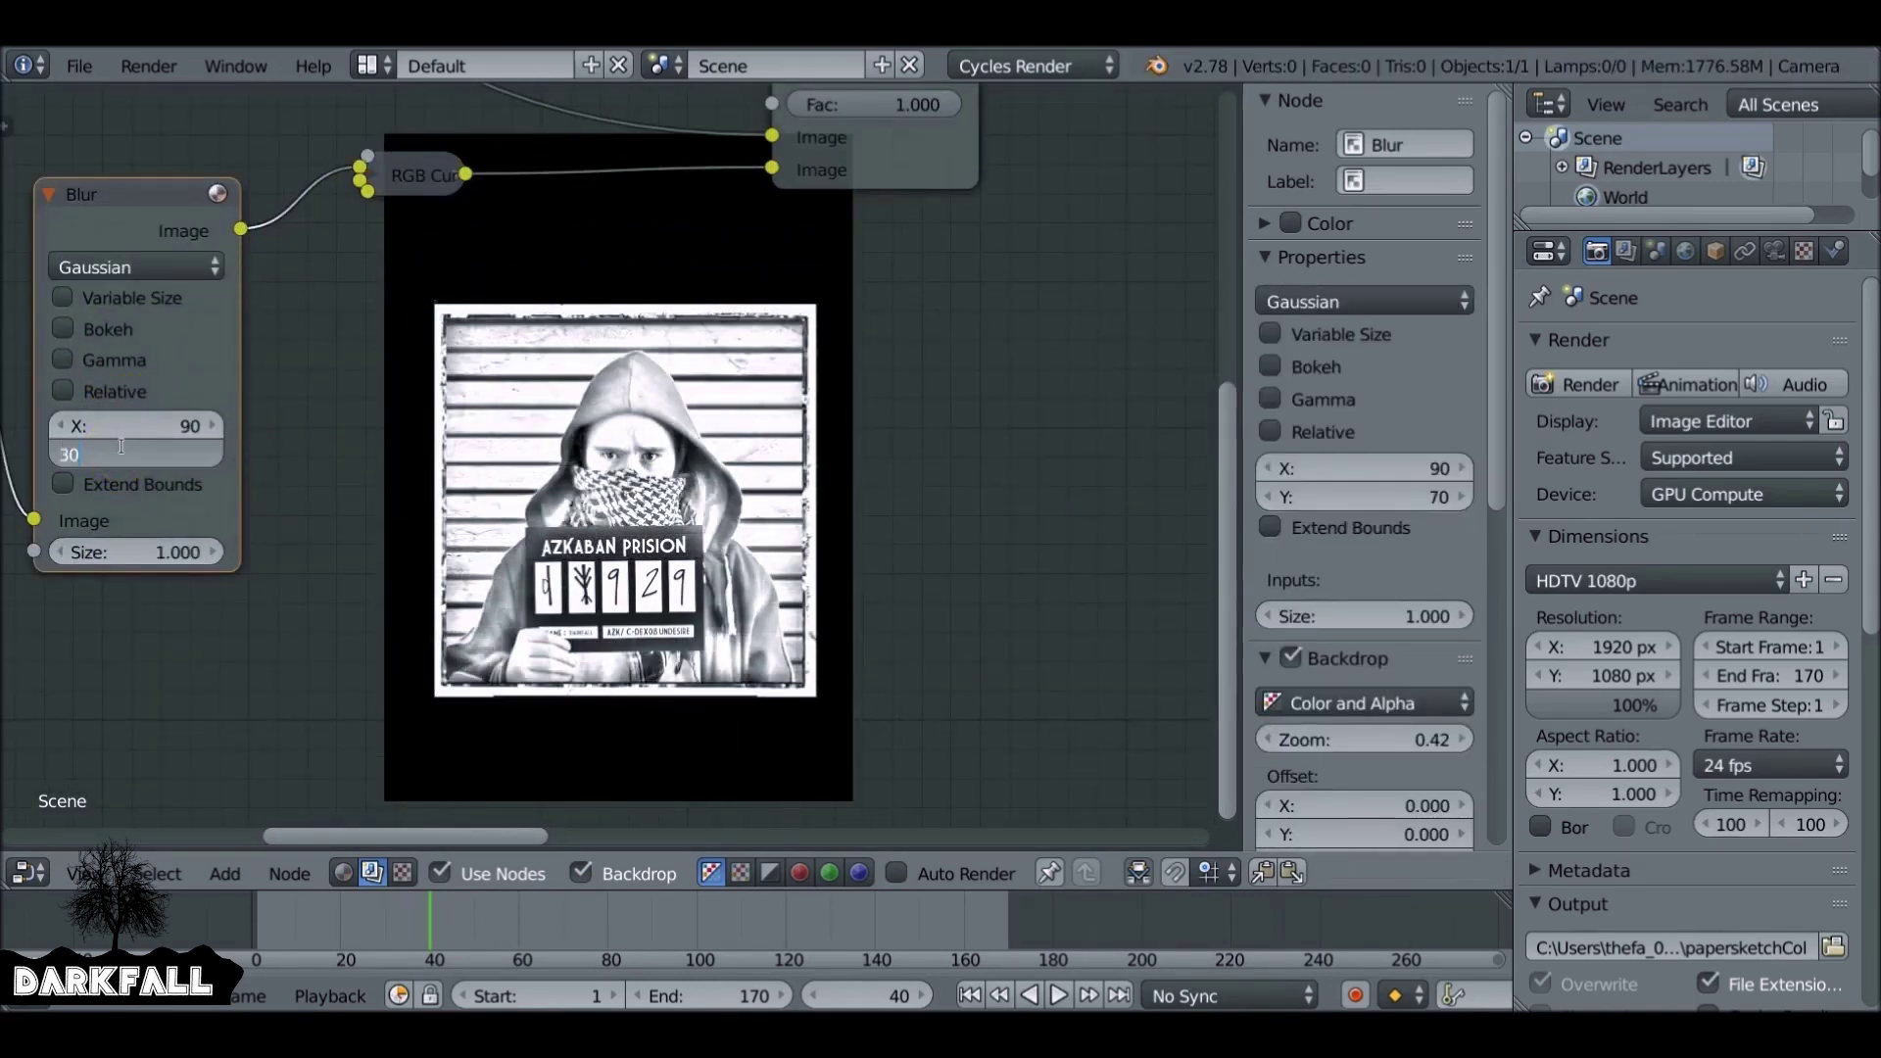
{"action": "type", "text": "30"}
{"action": "left_click", "coordinate": [579, 474]}
{"action": "left_click", "coordinate": [151, 455]}
{"action": "type", "text": "45"}
{"action": "key", "text": "Return"}
- Set the render resolution to 1124 by 1600 px and run an image render
{"action": "scroll", "coordinate": [924, 399], "scroll_direction": "down", "scroll_amount": 3}
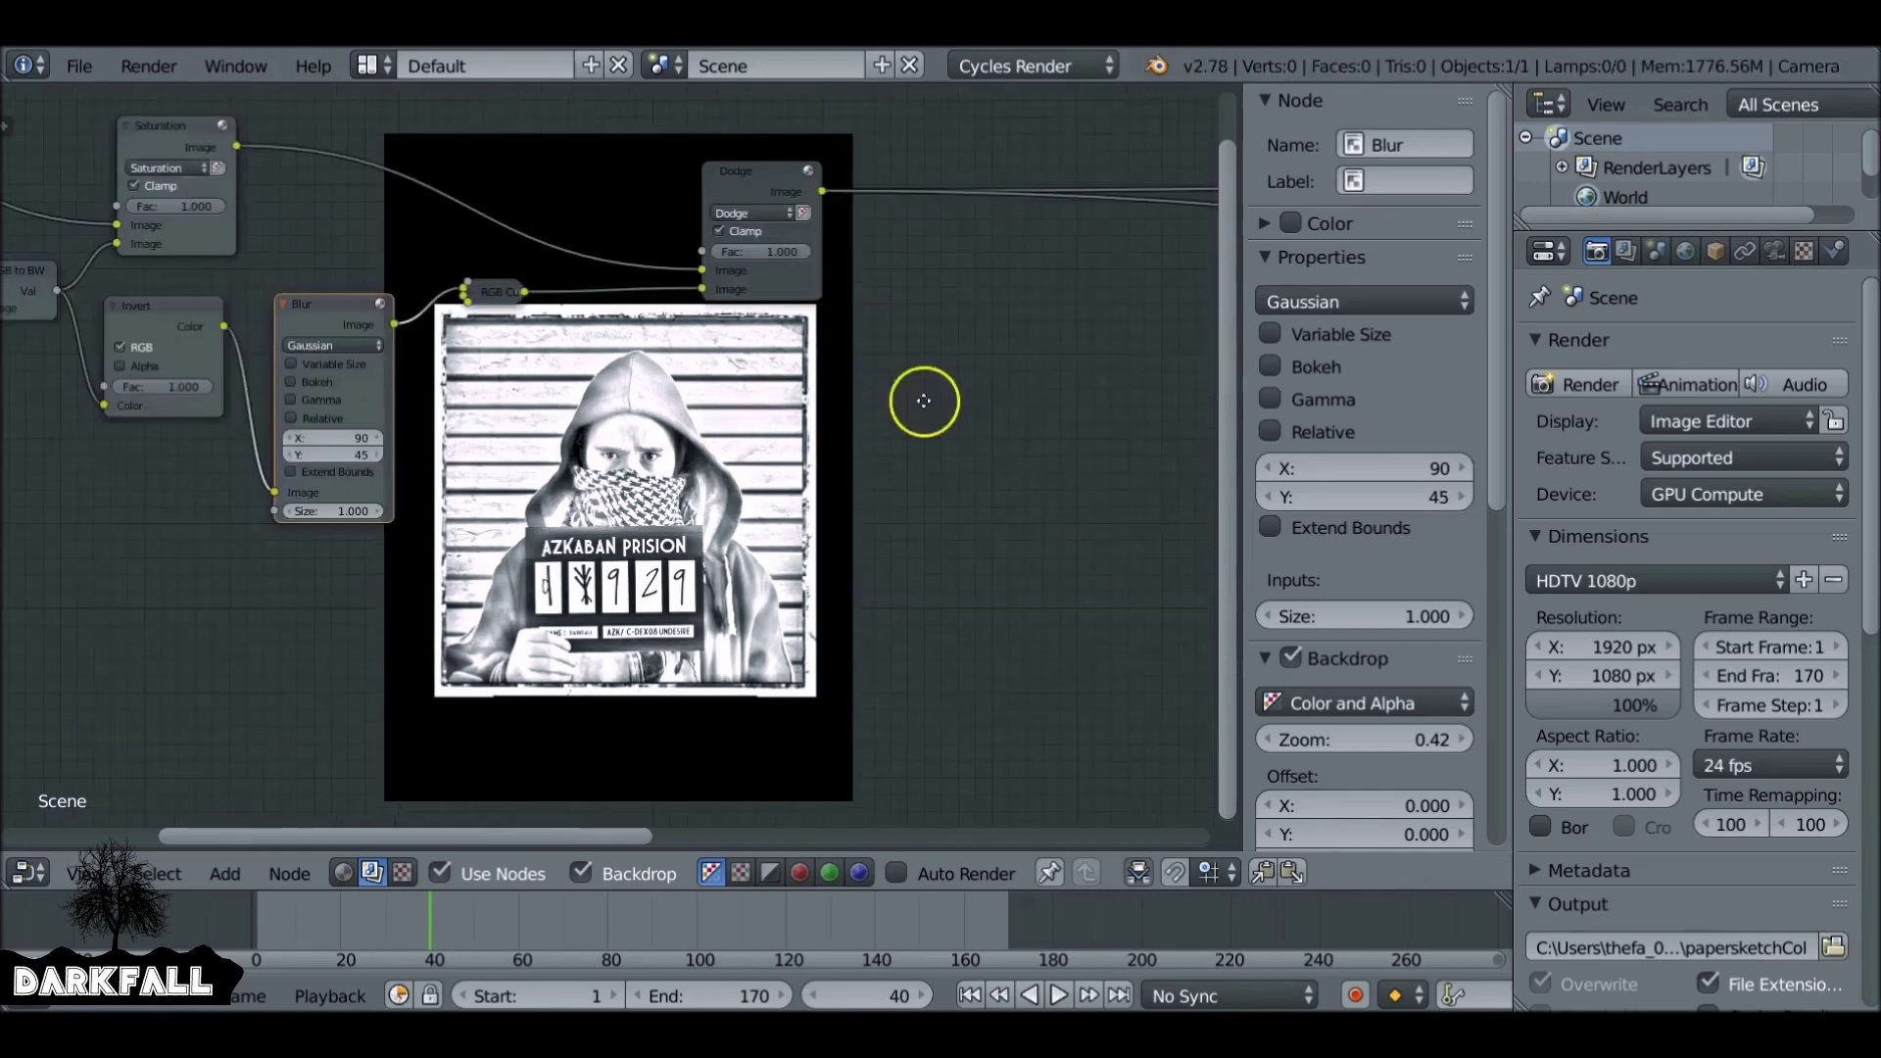
{"action": "middle_click_drag", "start_coordinate": [924, 398], "coordinate": [526, 376]}
{"action": "left_click", "coordinate": [1579, 643]}
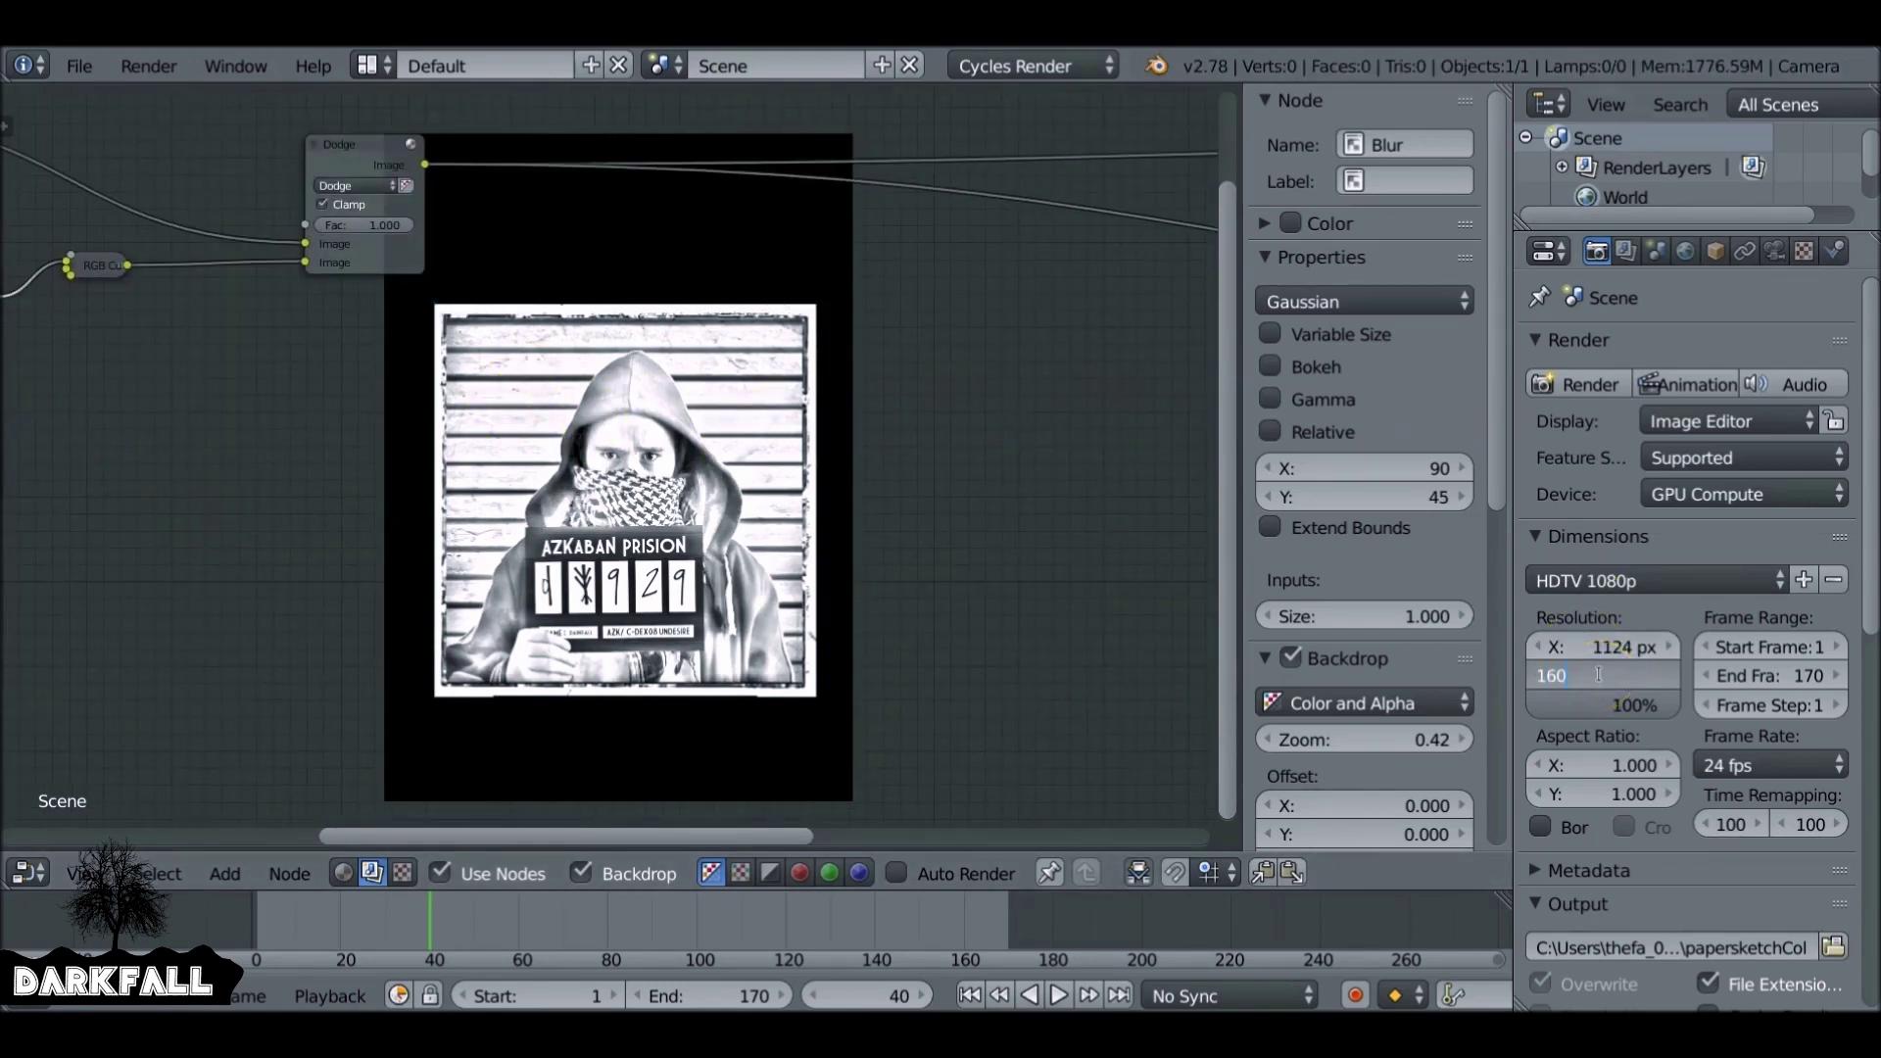
{"action": "left_click", "coordinate": [1616, 388]}
{"action": "key", "text": "Escape"}
- Insert a Mix node on the links running from the Dodge node to the Viewer and Composite nodes
{"action": "key", "text": "shift+a"}
{"action": "mouse_move", "coordinate": [592, 252]}
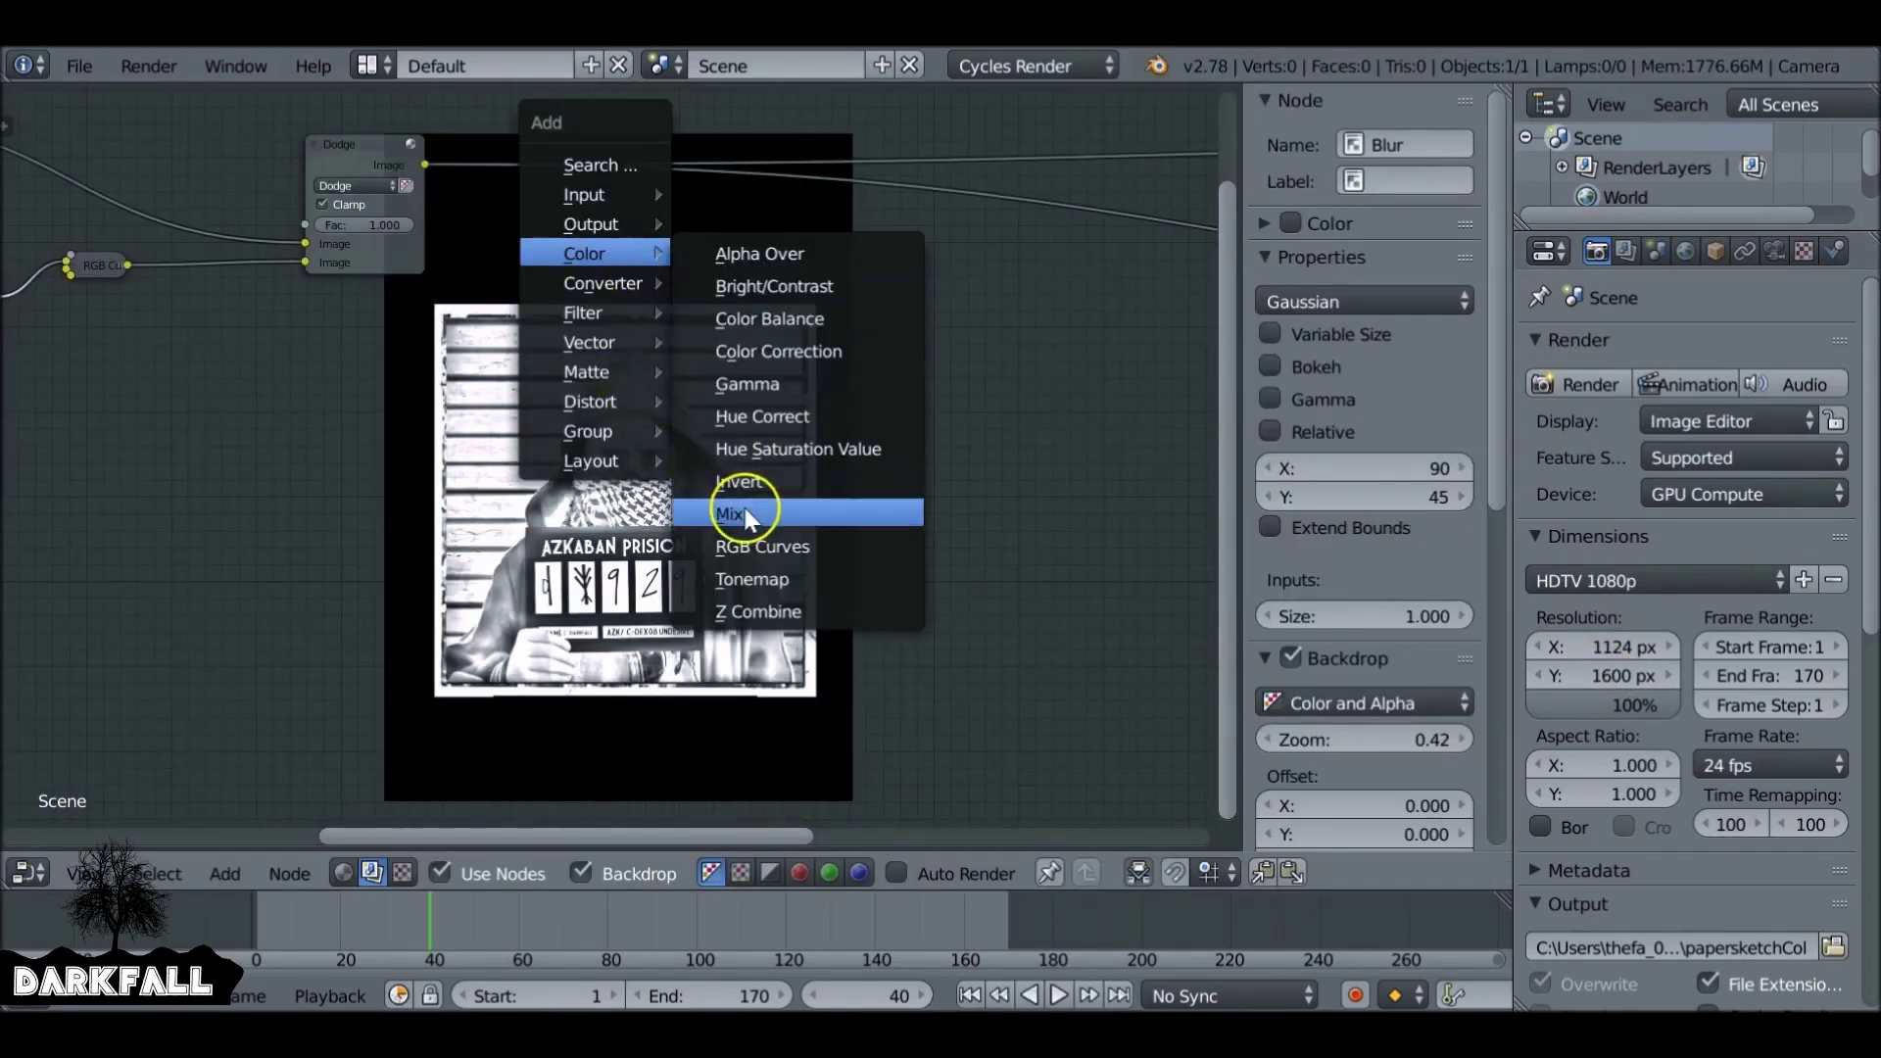
{"action": "left_click", "coordinate": [748, 514]}
{"action": "left_click", "coordinate": [845, 170]}
- Add an Image node holding the wrinkled paper texture and link it to the new Mix node's lower image input
{"action": "key", "text": "shift+a"}
{"action": "mouse_move", "coordinate": [361, 408]}
{"action": "left_click", "coordinate": [479, 516]}
{"action": "left_click", "coordinate": [351, 455]}
{"action": "left_click", "coordinate": [425, 634]}
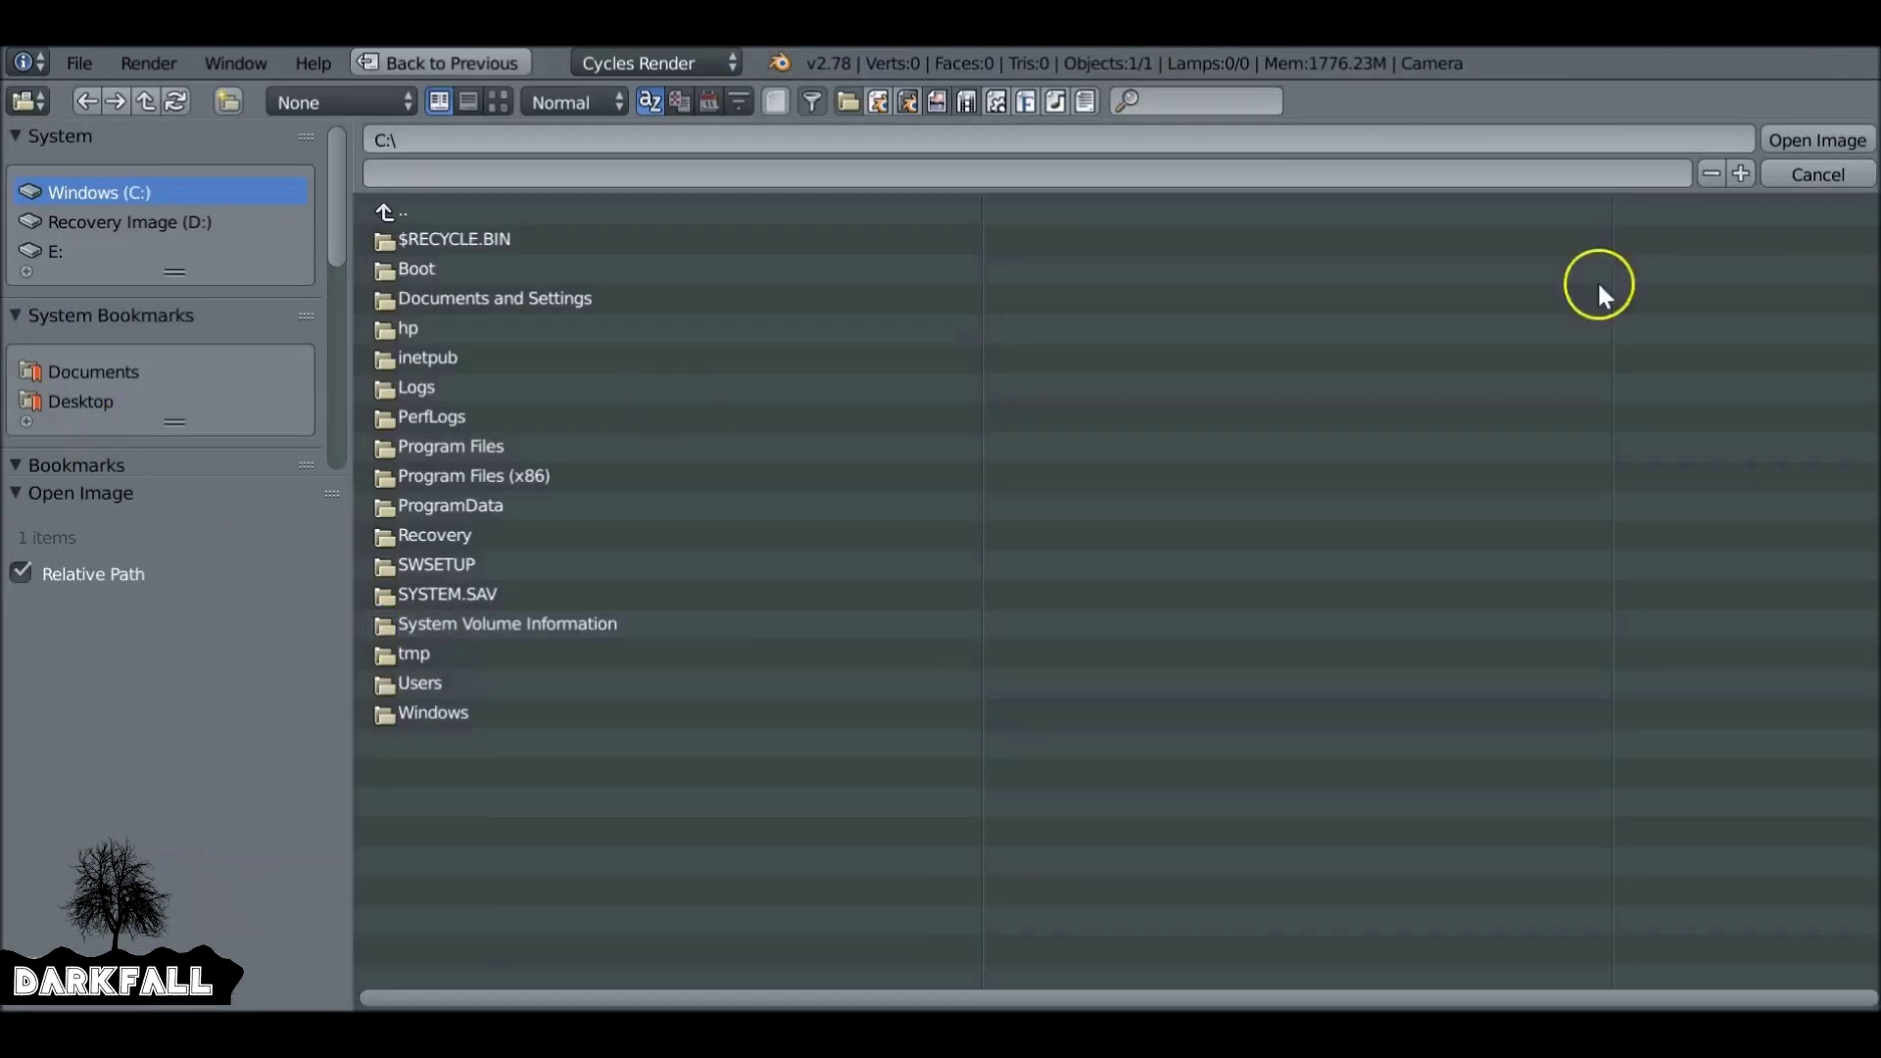
{"action": "left_click", "coordinate": [1812, 174]}
{"action": "left_click", "coordinate": [364, 632]}
{"action": "left_click", "coordinate": [455, 667]}
{"action": "left_click_drag", "start_coordinate": [469, 484], "coordinate": [842, 294]}
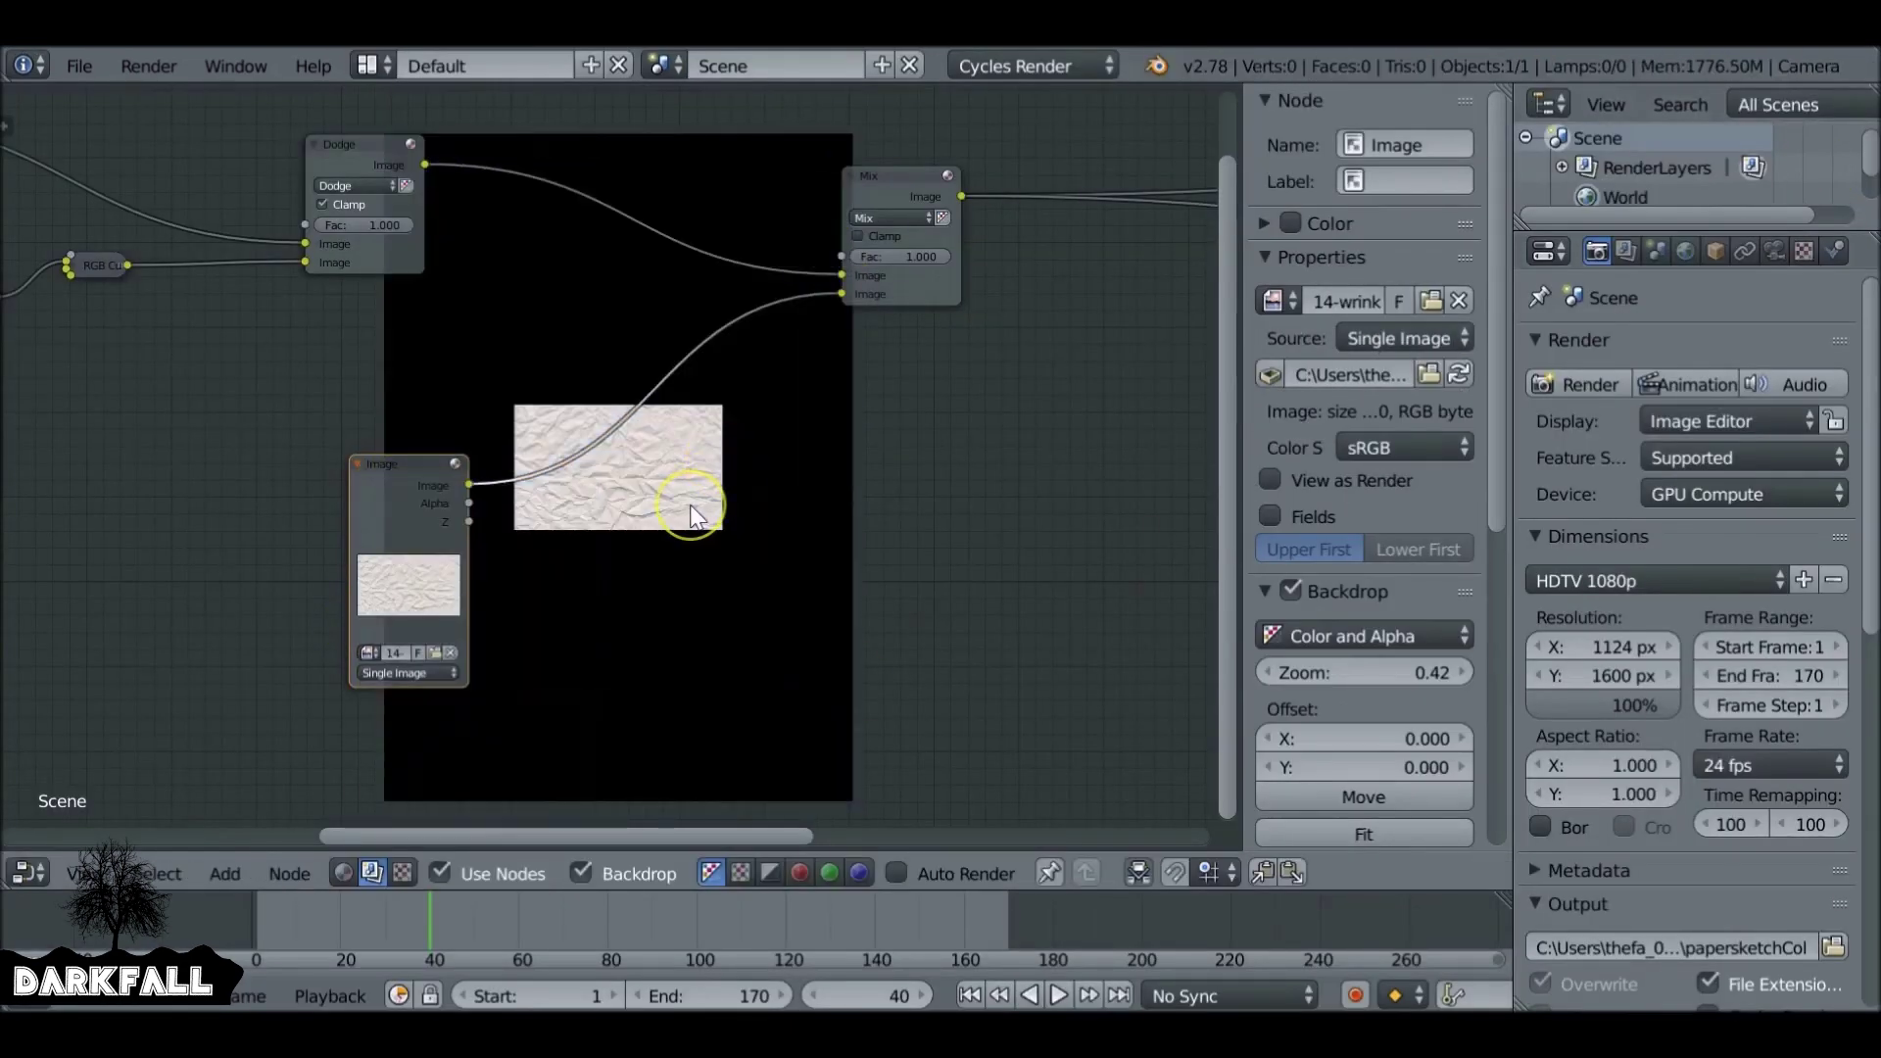
- Insert a Scale node between the paper Image node and the Mix node, set to Render Size, and place it beside the Image node
{"action": "key", "text": "shift+a"}
{"action": "mouse_move", "coordinate": [643, 714]}
{"action": "left_click", "coordinate": [818, 616]}
{"action": "left_click", "coordinate": [608, 427]}
{"action": "left_click", "coordinate": [618, 437]}
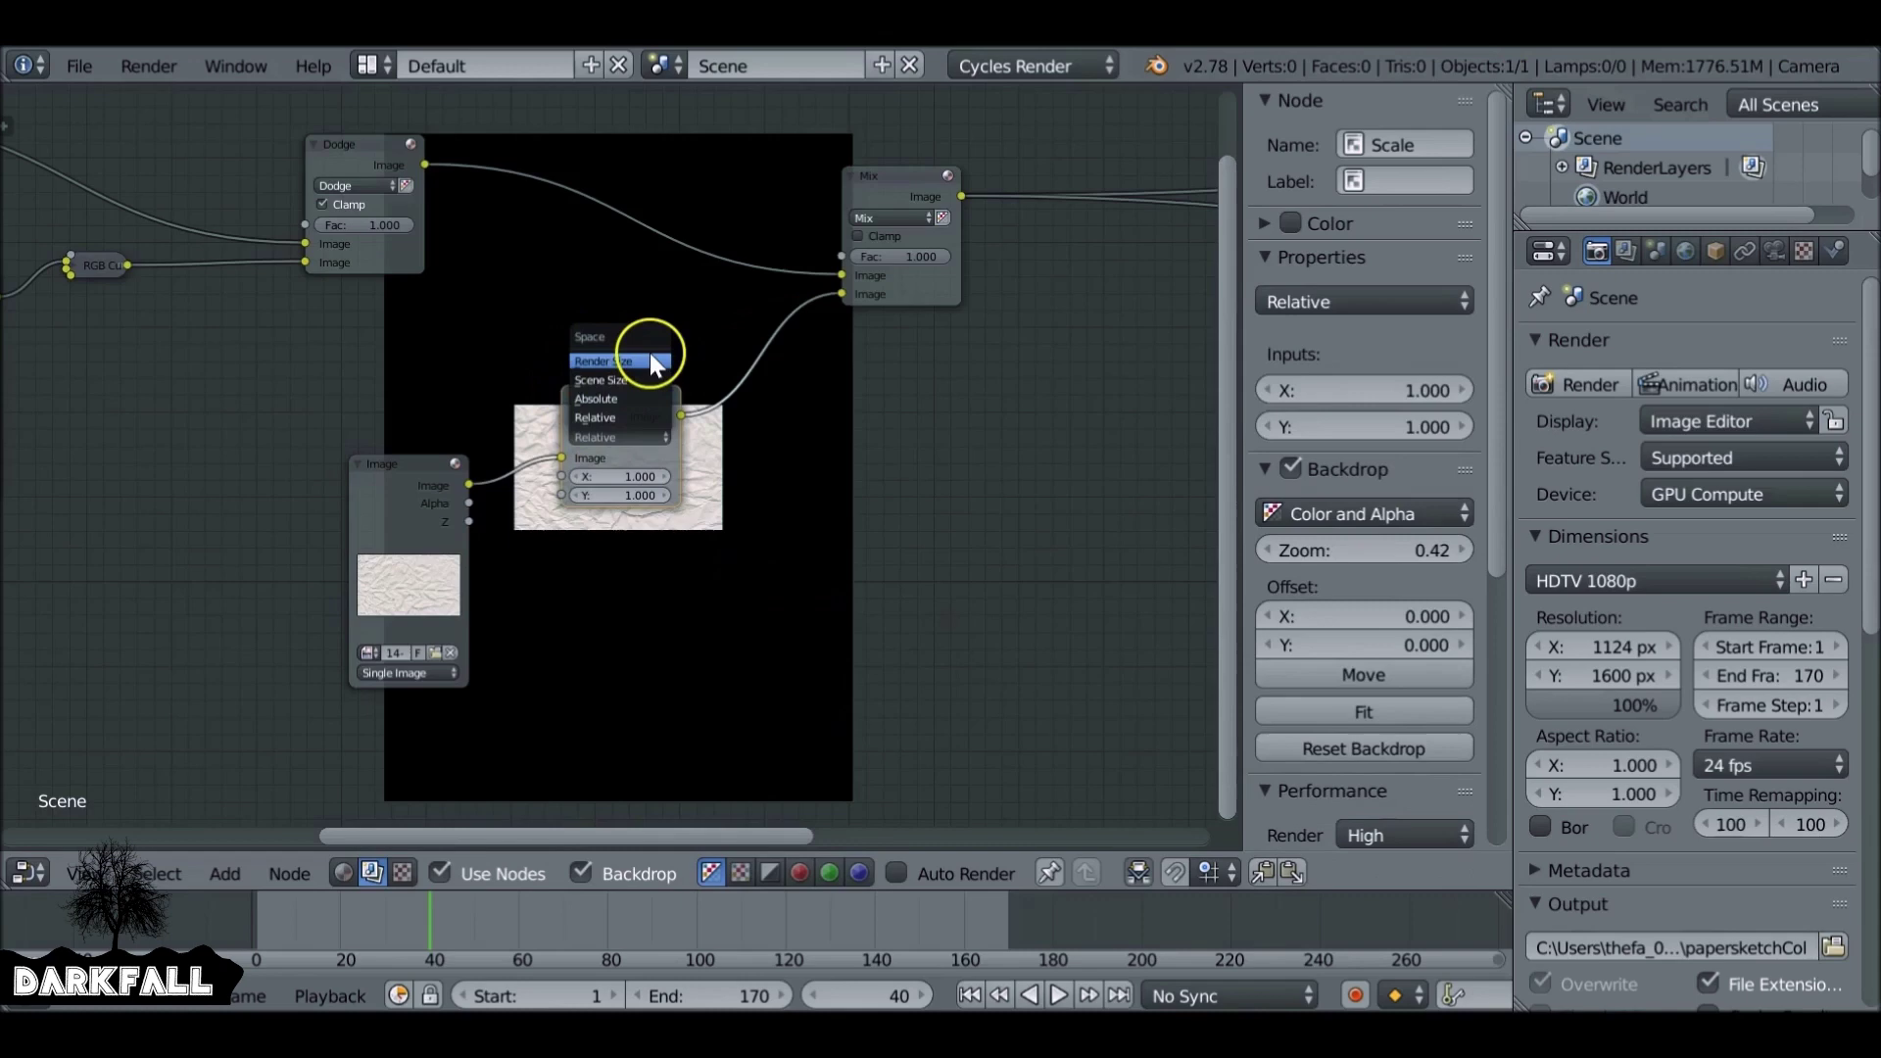
{"action": "left_click", "coordinate": [649, 358]}
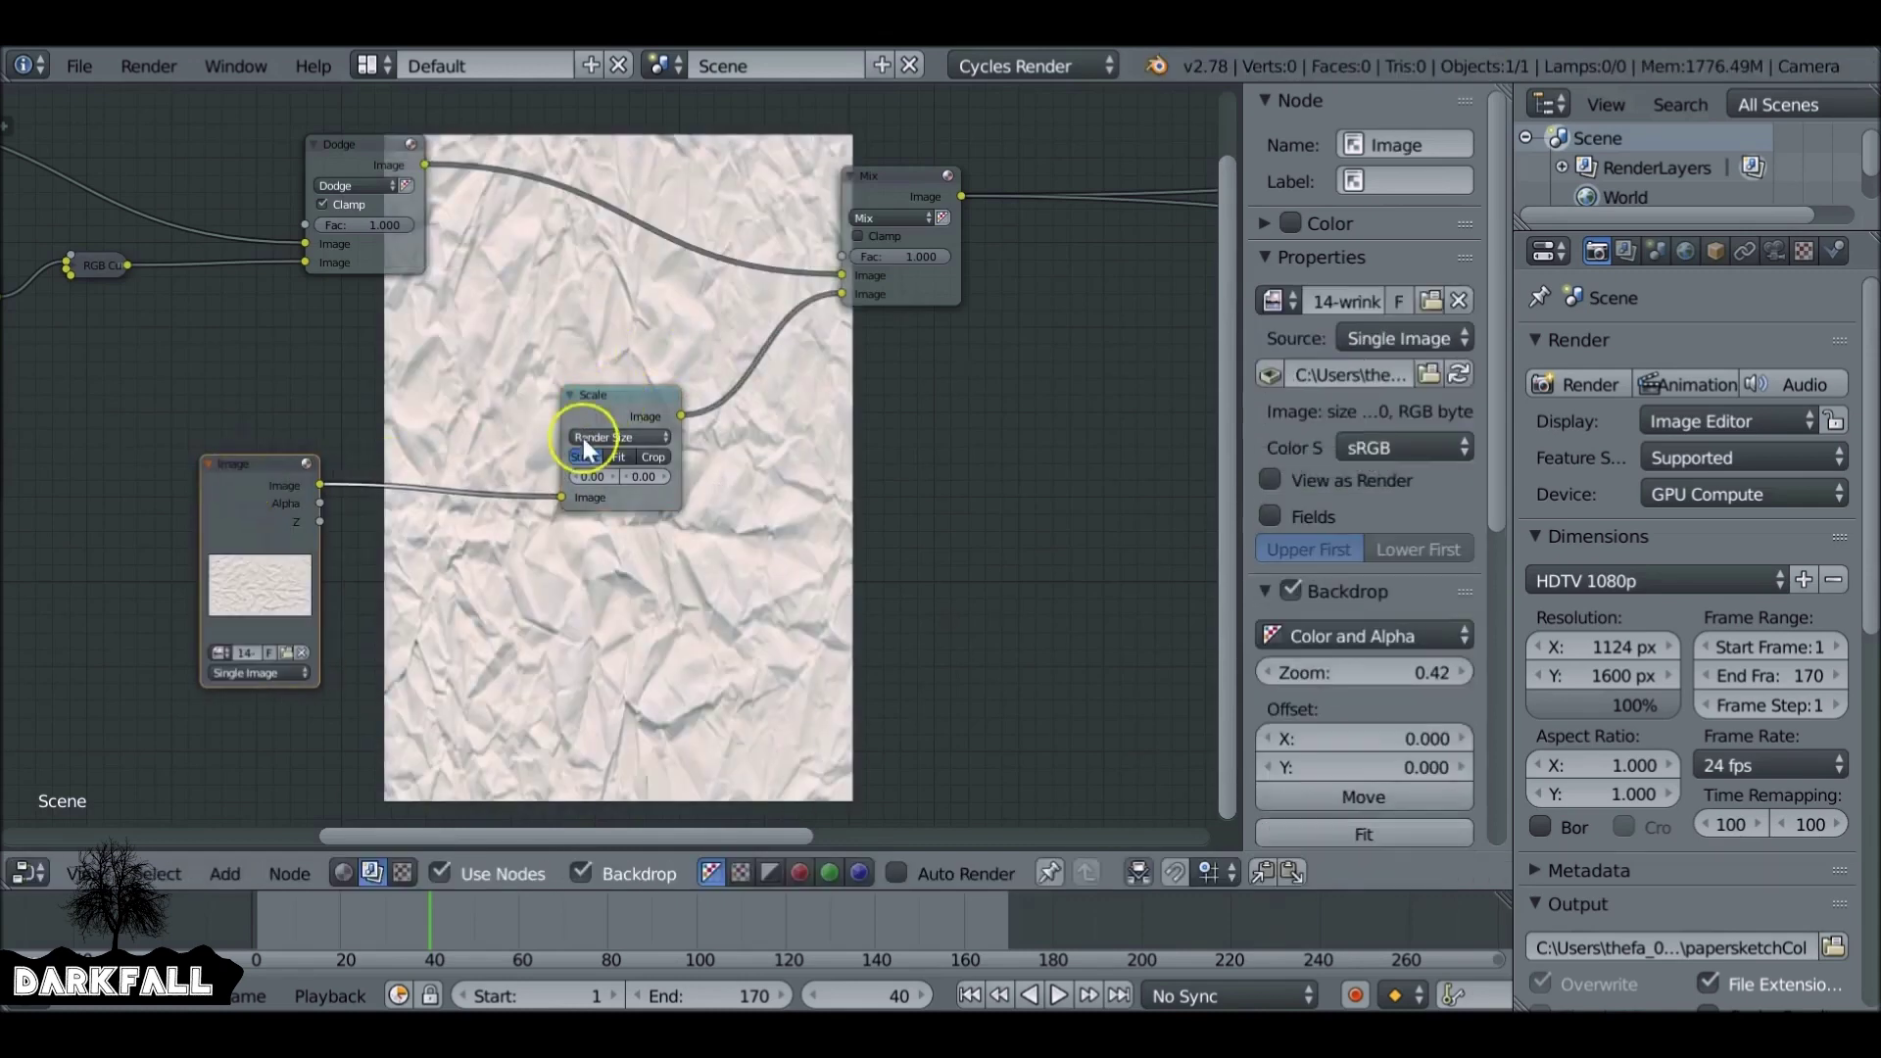
{"action": "left_click_drag", "start_coordinate": [597, 397], "coordinate": [386, 468]}
- Set the blend type of the Mix node combining the sketch and the paper texture to Multiply
{"action": "left_click", "coordinate": [906, 182]}
{"action": "scroll", "coordinate": [914, 186], "scroll_direction": "up", "scroll_amount": 4}
{"action": "middle_click_drag", "start_coordinate": [914, 186], "coordinate": [849, 193]}
{"action": "left_click", "coordinate": [823, 233]}
{"action": "left_click", "coordinate": [813, 333]}
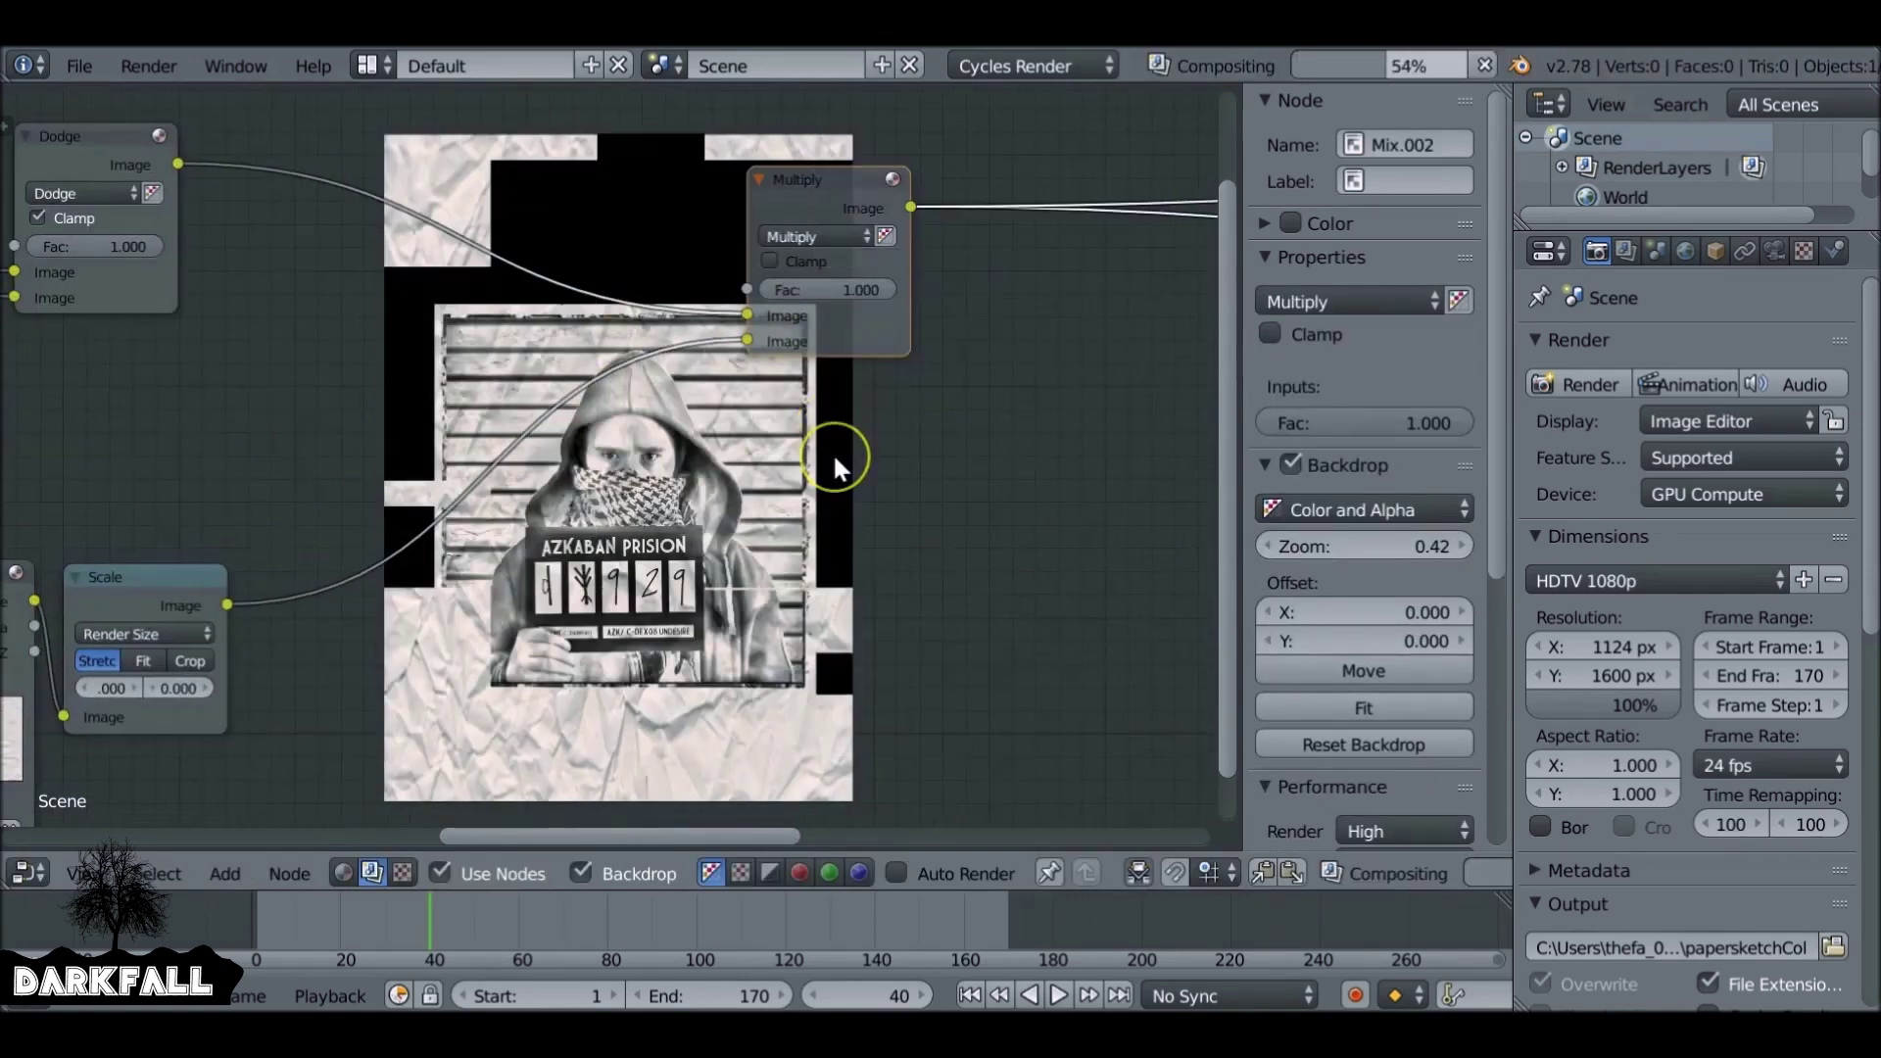
- Insert an RGB Curves node between the Scale and Multiply nodes and pull its curve's middle down to about X 0.56, Y 0.42
{"action": "middle_click_drag", "start_coordinate": [833, 453], "coordinate": [835, 378]}
{"action": "key", "text": "shift+a"}
{"action": "mouse_move", "coordinate": [538, 294]}
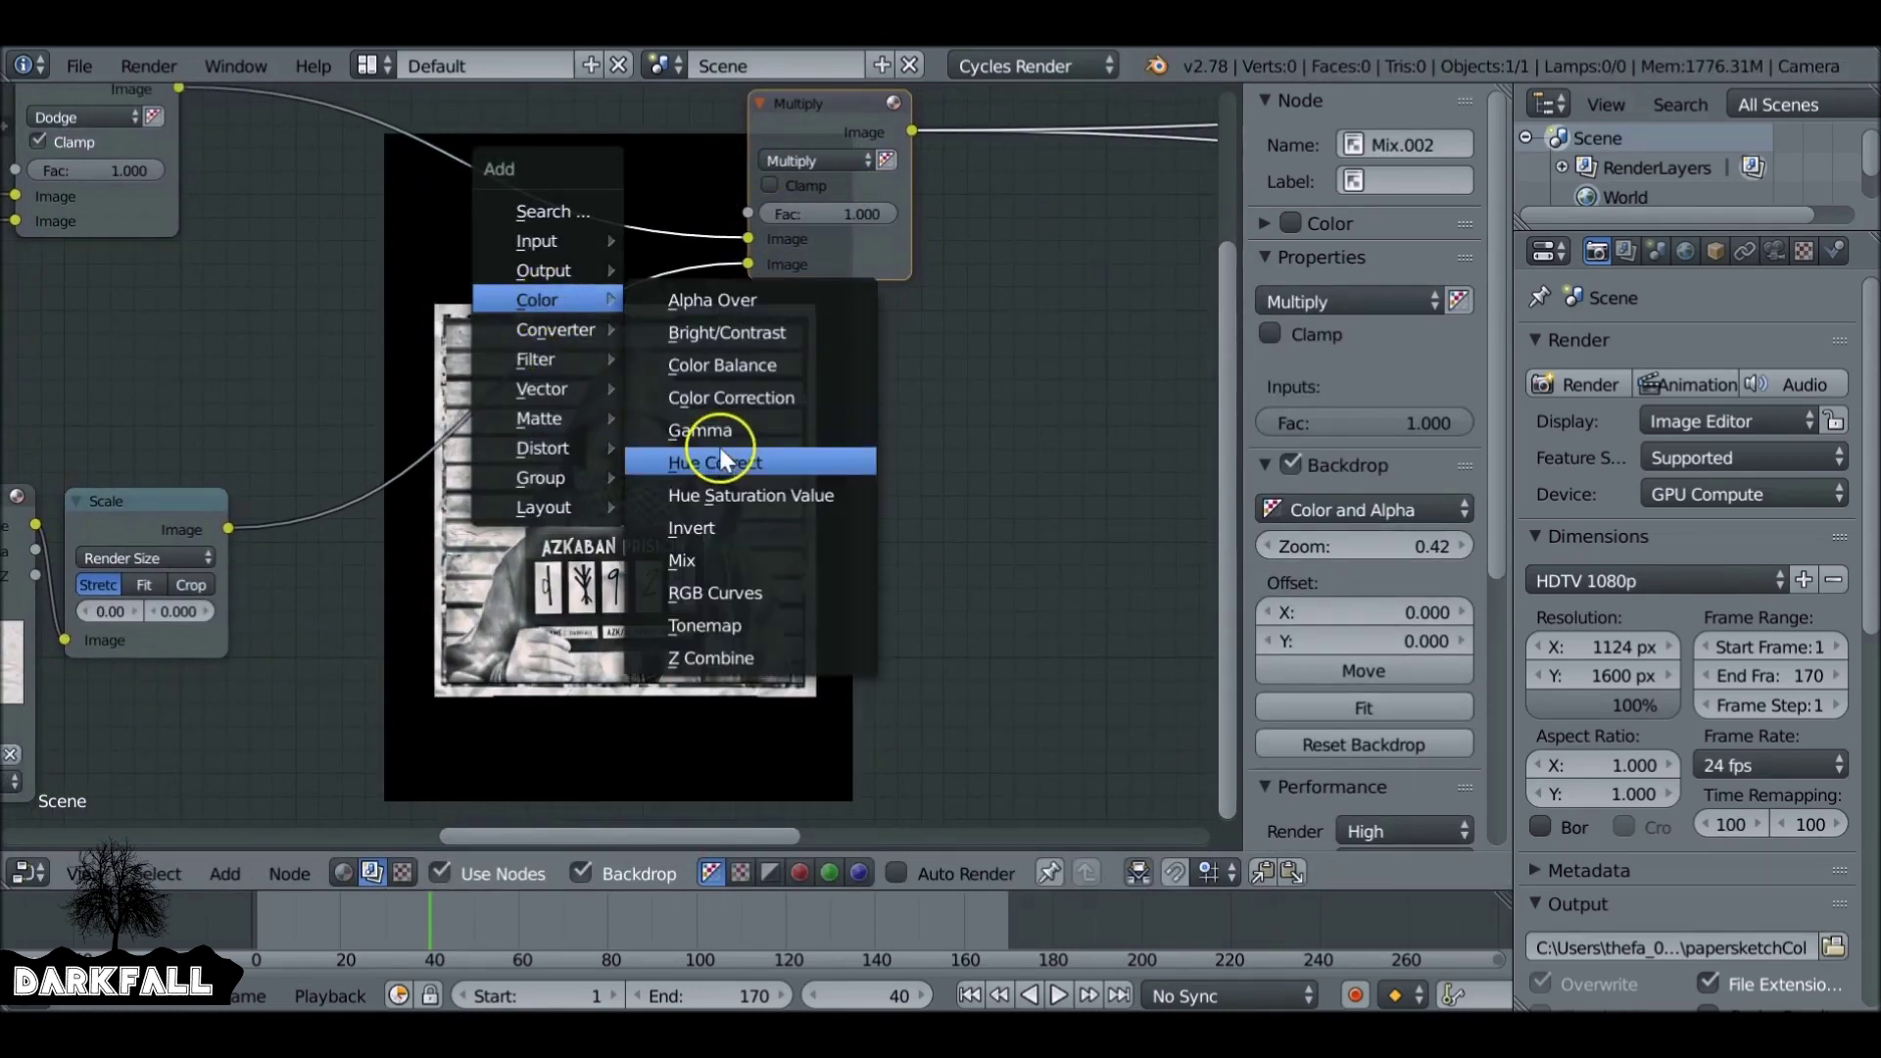
{"action": "left_click", "coordinate": [705, 597]}
{"action": "left_click", "coordinate": [415, 339]}
{"action": "mouse_move", "coordinate": [514, 512]}
{"action": "left_mouse_down"}
{"action": "mouse_move", "coordinate": [529, 500]}
{"action": "mouse_move", "coordinate": [541, 527]}
{"action": "left_mouse_up"}
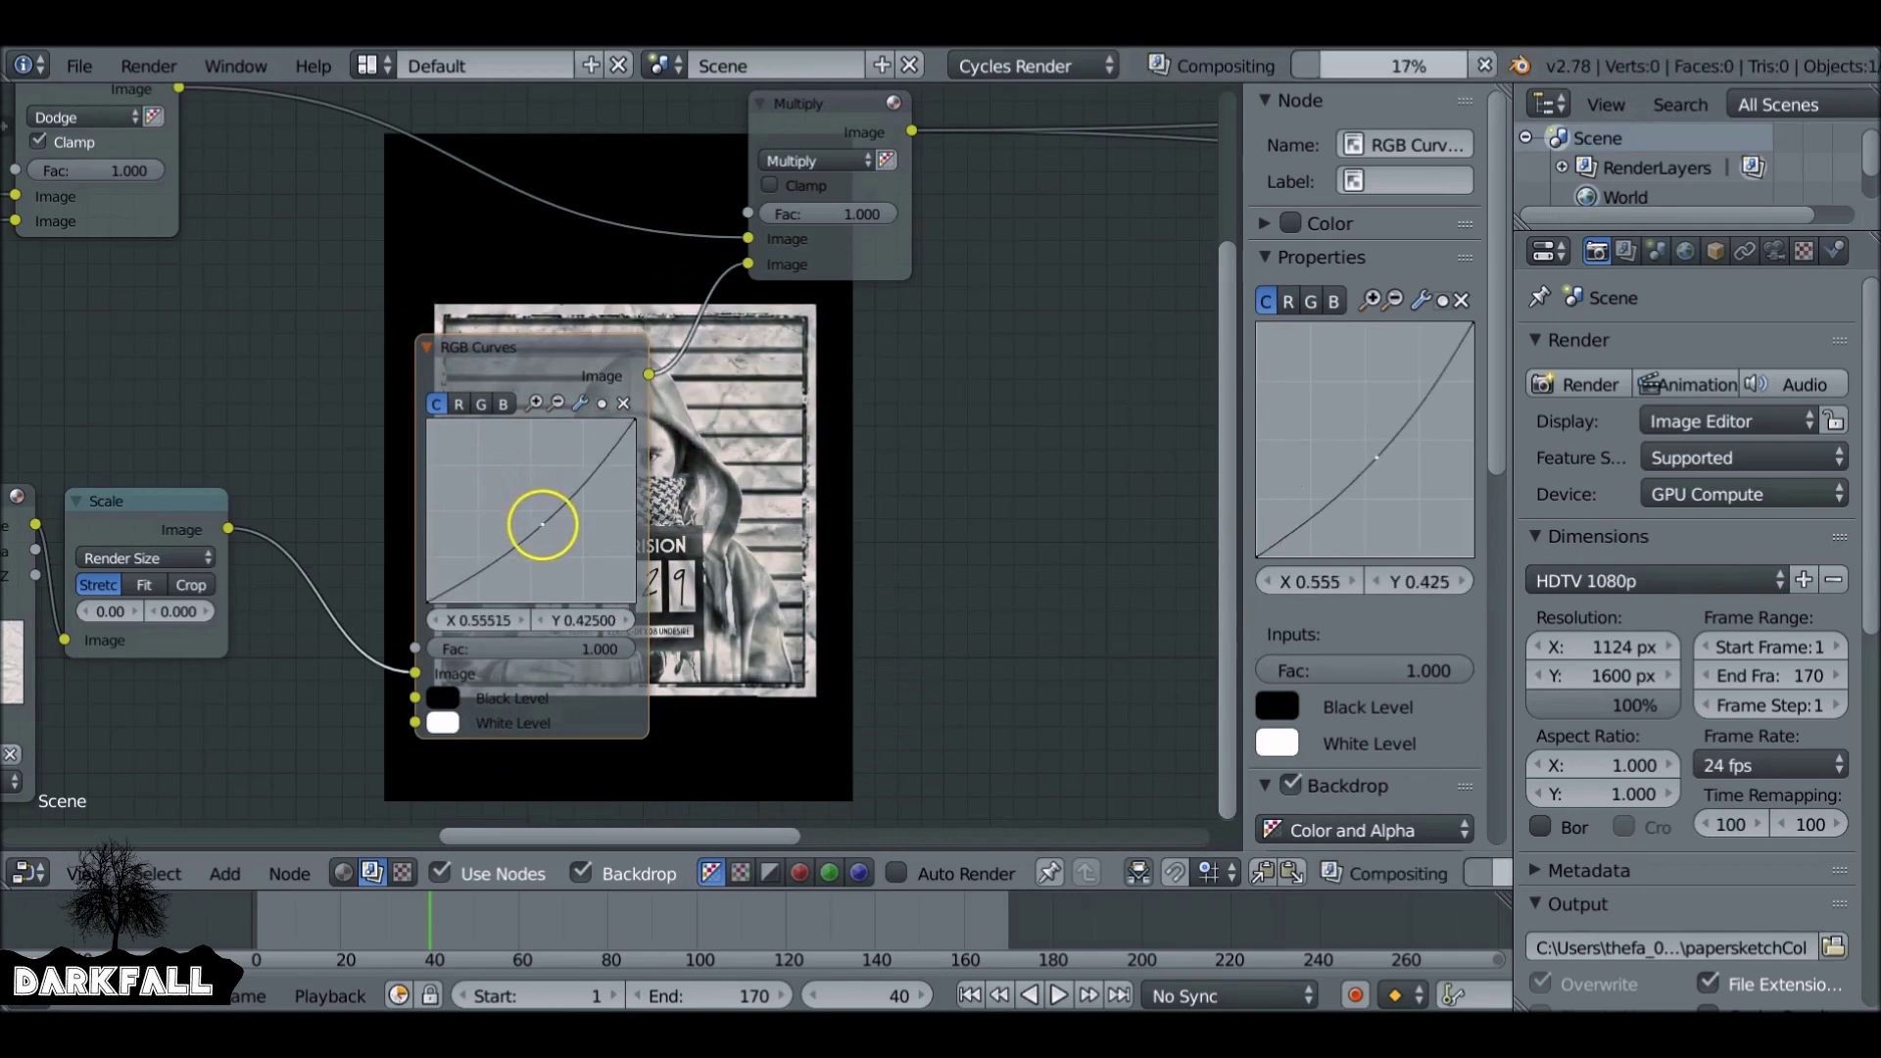
- Insert another Mix node after the Multiply node, feeding the Viewer and Composite nodes
{"action": "scroll", "coordinate": [534, 470], "scroll_direction": "down", "scroll_amount": 2}
{"action": "middle_click_drag", "start_coordinate": [528, 452], "coordinate": [287, 440]}
{"action": "scroll", "coordinate": [655, 547], "scroll_direction": "down", "scroll_amount": 2}
{"action": "key", "text": "shift+a"}
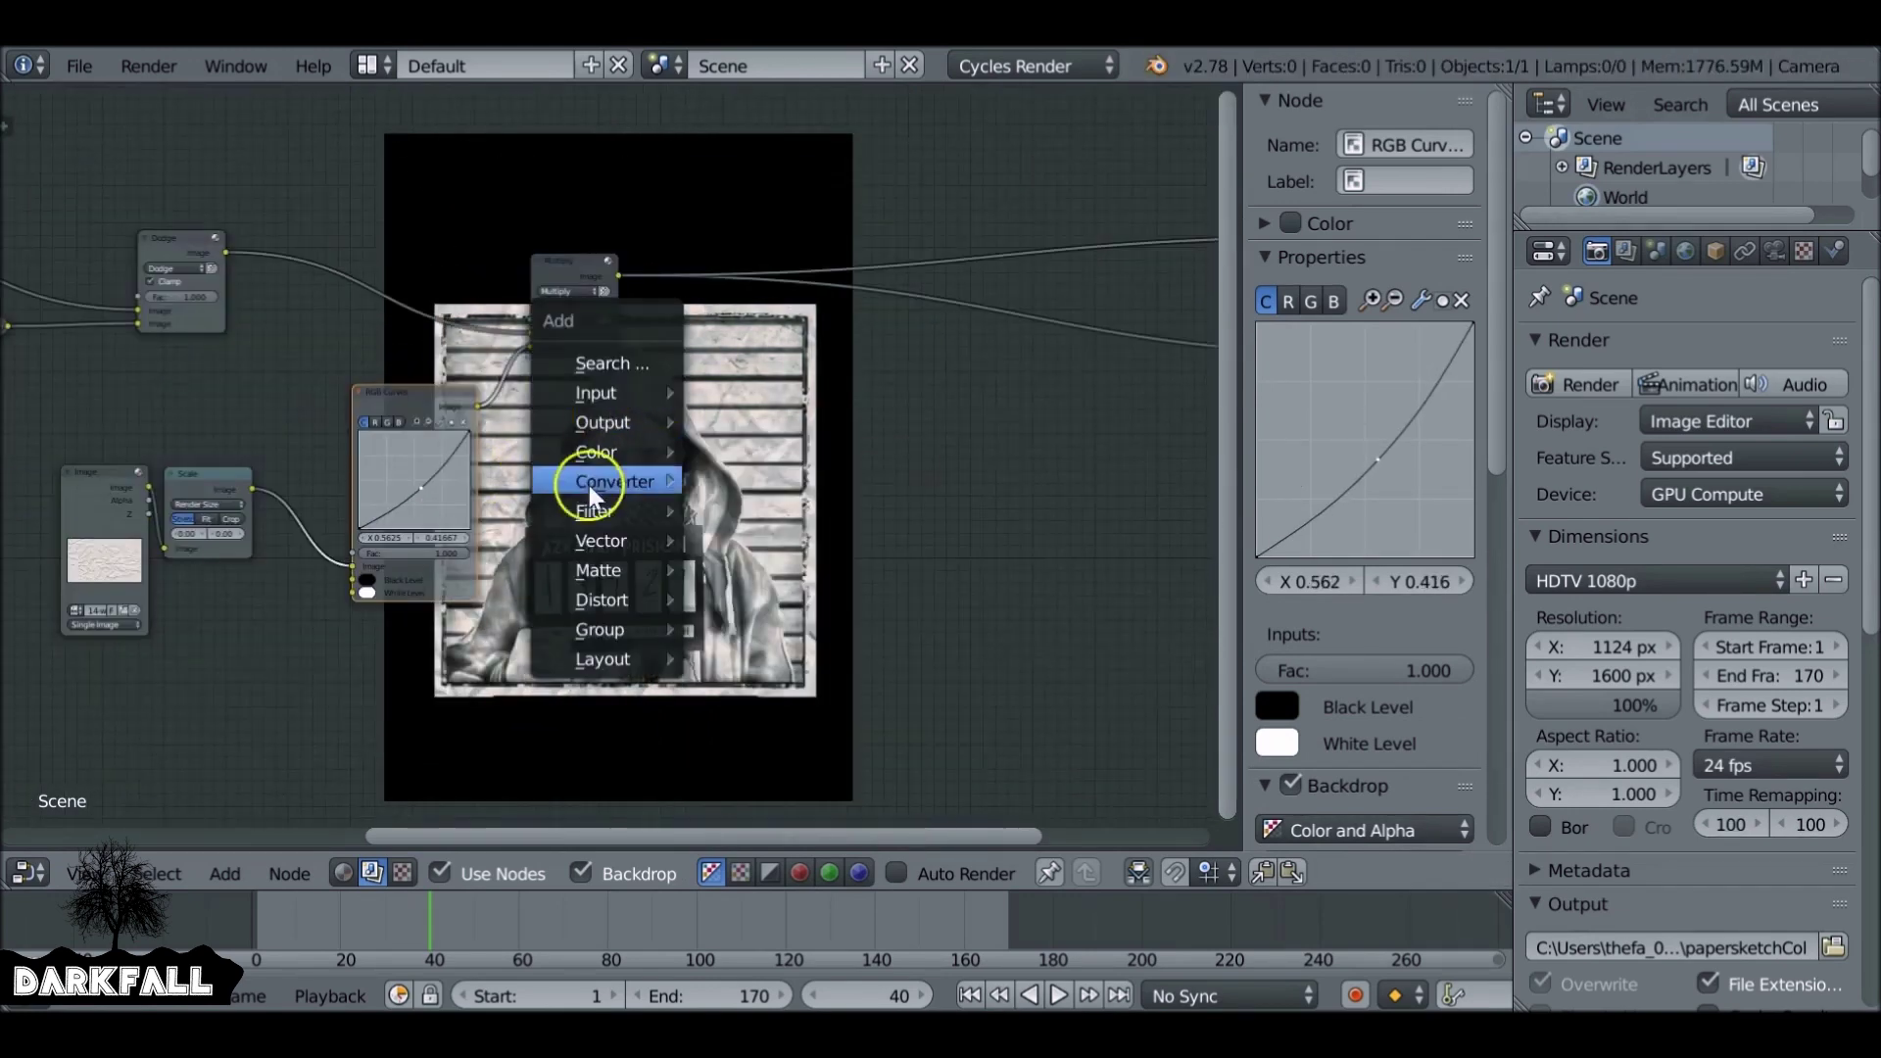
{"action": "mouse_move", "coordinate": [589, 485]}
{"action": "left_click", "coordinate": [833, 676]}
{"action": "left_click", "coordinate": [978, 285]}
- Duplicate the paper Image node, place the copy below the new Mix node and switch it to the Poster image
{"action": "left_click", "coordinate": [110, 514]}
{"action": "key", "text": "shift+d"}
{"action": "left_click", "coordinate": [1088, 480]}
{"action": "scroll", "coordinate": [1033, 476], "scroll_direction": "up", "scroll_amount": 3}
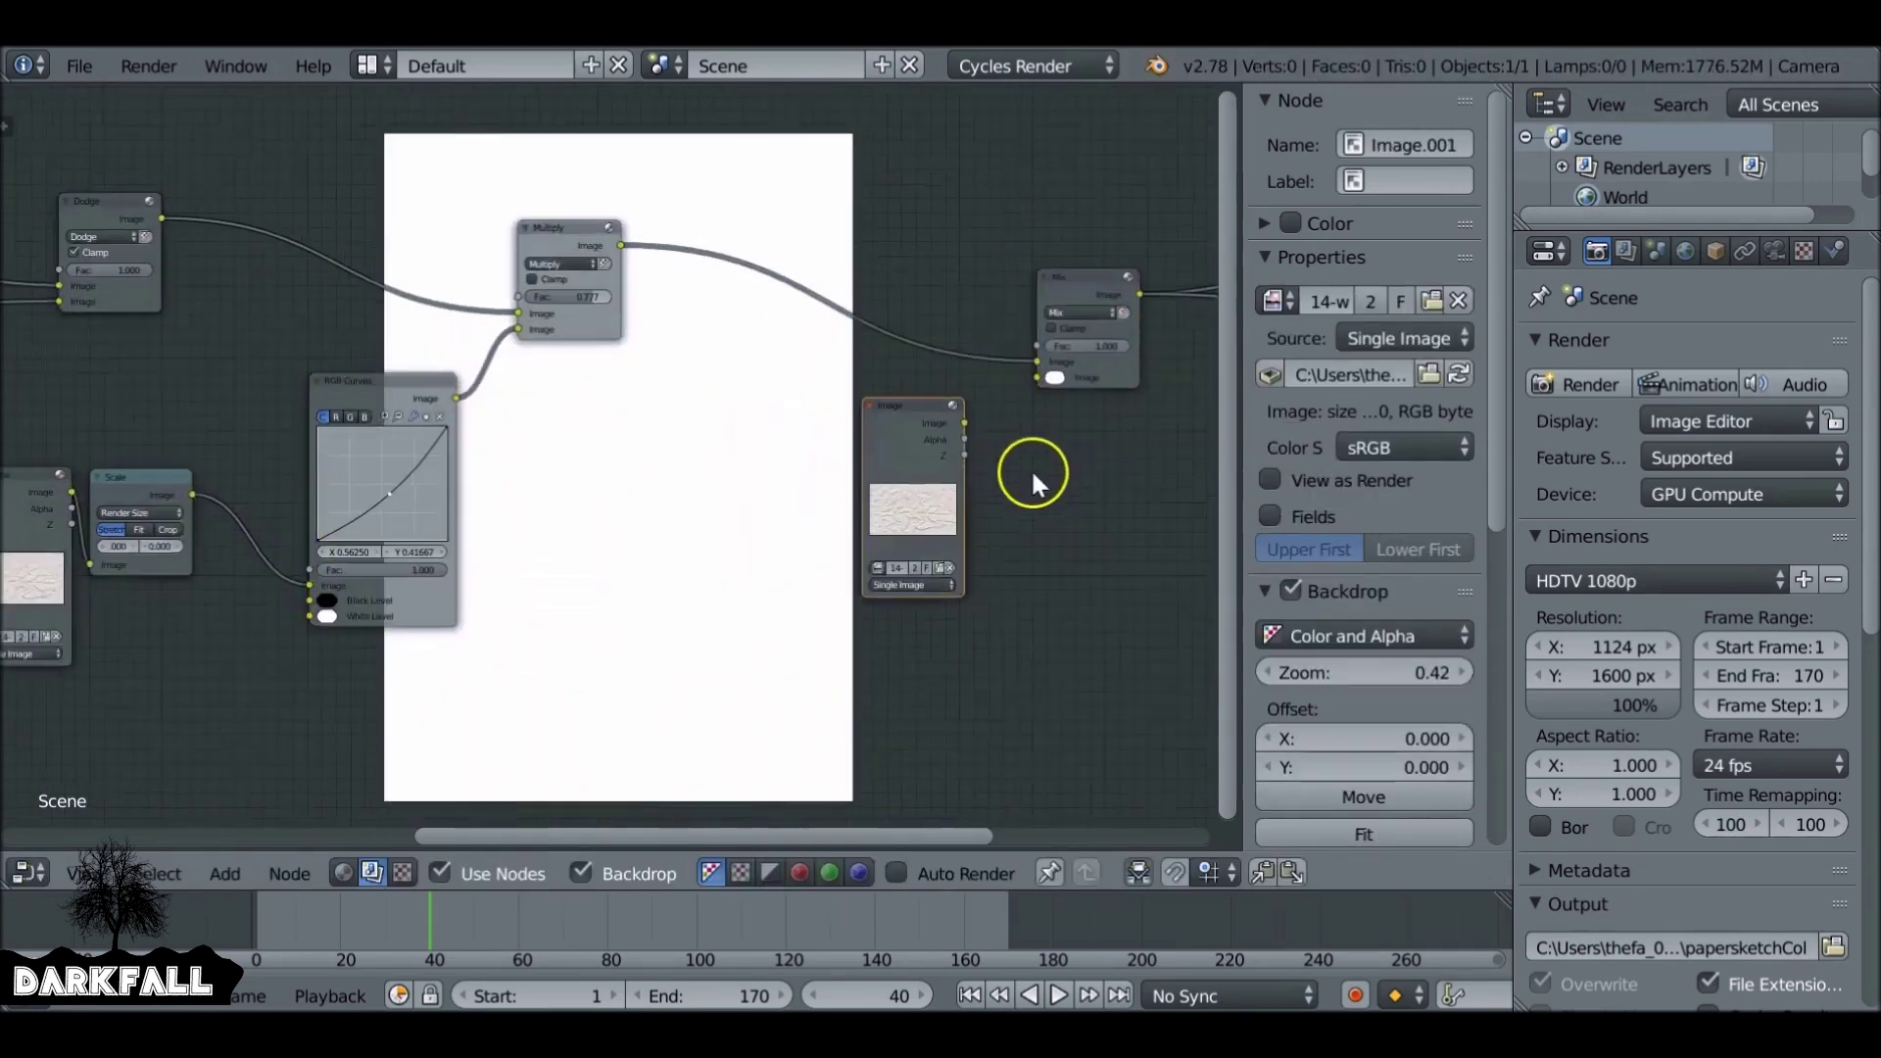
{"action": "middle_click_drag", "start_coordinate": [1031, 476], "coordinate": [642, 436]}
{"action": "left_click", "coordinate": [598, 573]}
{"action": "left_click", "coordinate": [657, 632]}
- Link the Poster image to the last Mix node's lower image input and include its alpha in the mix
{"action": "left_click_drag", "start_coordinate": [726, 361], "coordinate": [834, 294]}
{"action": "middle_click_drag", "start_coordinate": [834, 294], "coordinate": [425, 294]}
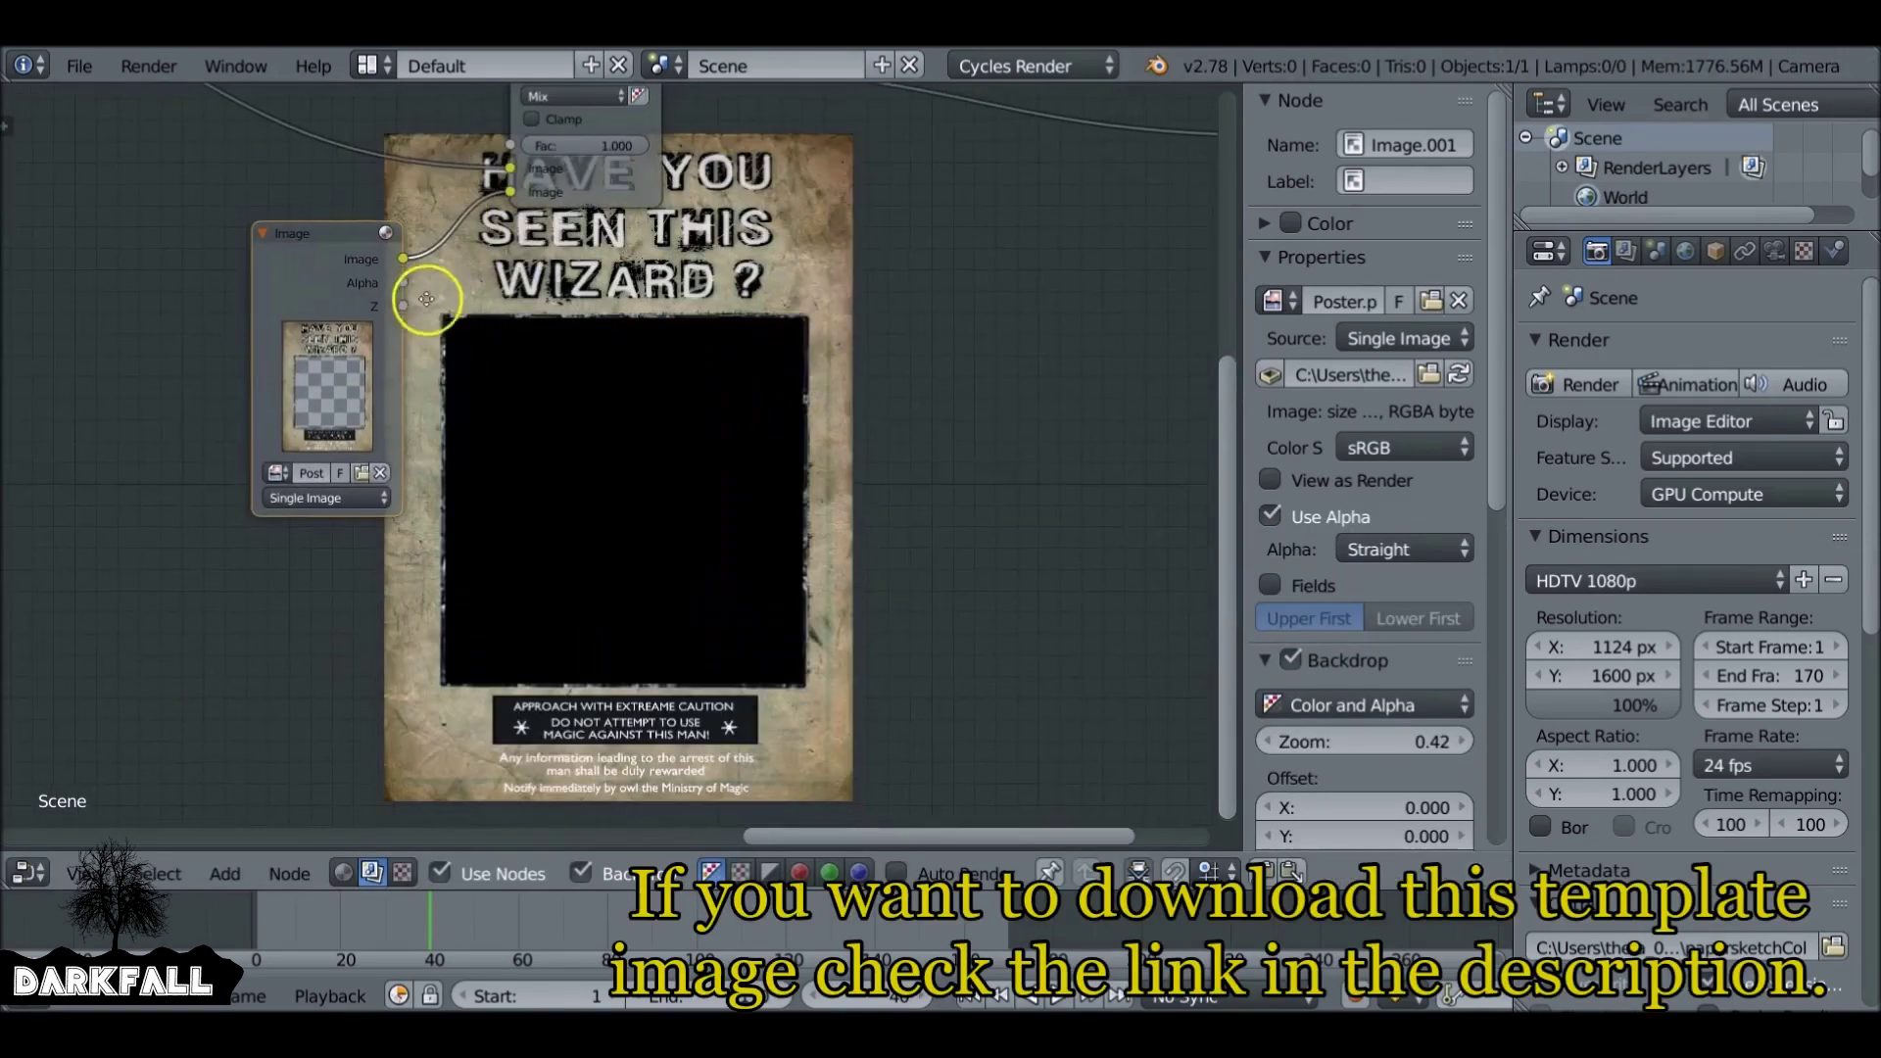
{"action": "scroll", "coordinate": [618, 474], "scroll_direction": "up", "scroll_amount": 5}
{"action": "middle_click_drag", "start_coordinate": [588, 319], "coordinate": [558, 362]}
{"action": "scroll", "coordinate": [618, 474], "scroll_direction": "down", "scroll_amount": 6}
{"action": "scroll", "coordinate": [1016, 357], "scroll_direction": "down", "scroll_amount": 2}
- Add a Color Balance node on the link between the Multiply node and the last Mix node
{"action": "key", "text": "shift+a"}
{"action": "mouse_move", "coordinate": [601, 448]}
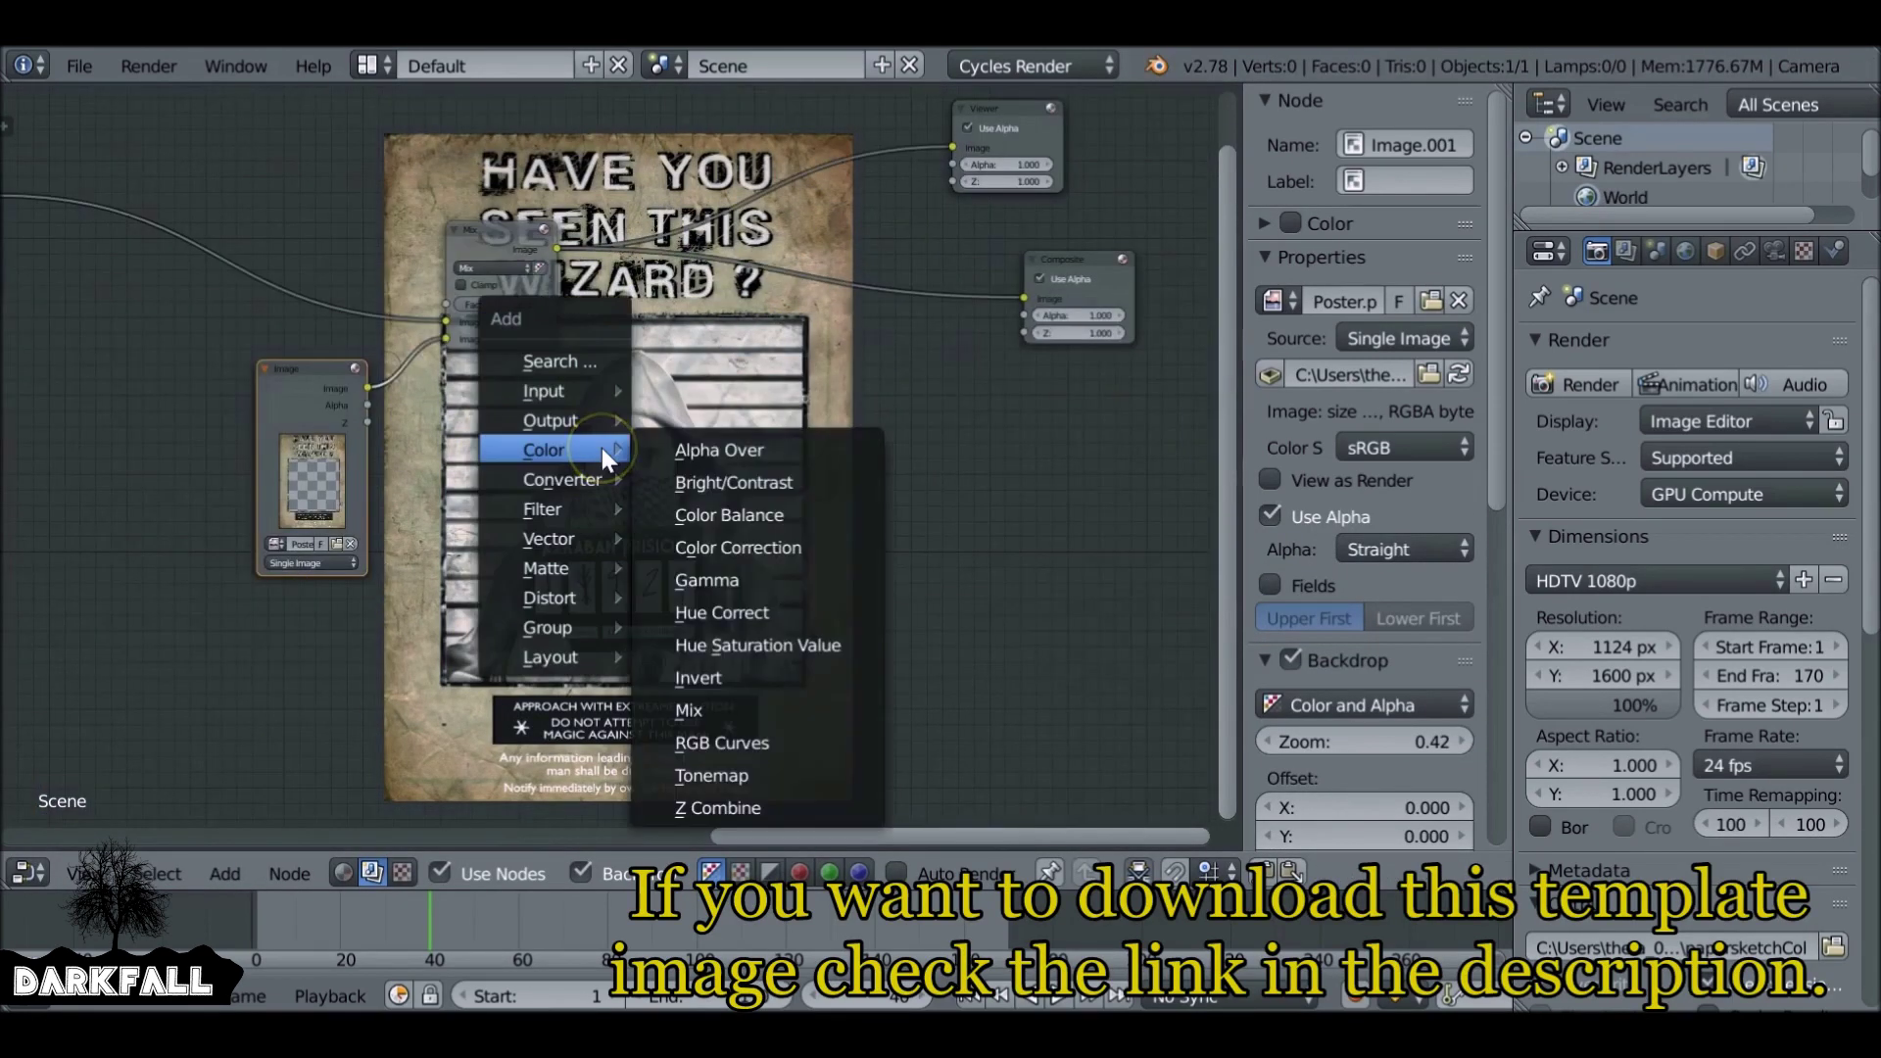
{"action": "left_click", "coordinate": [730, 514]}
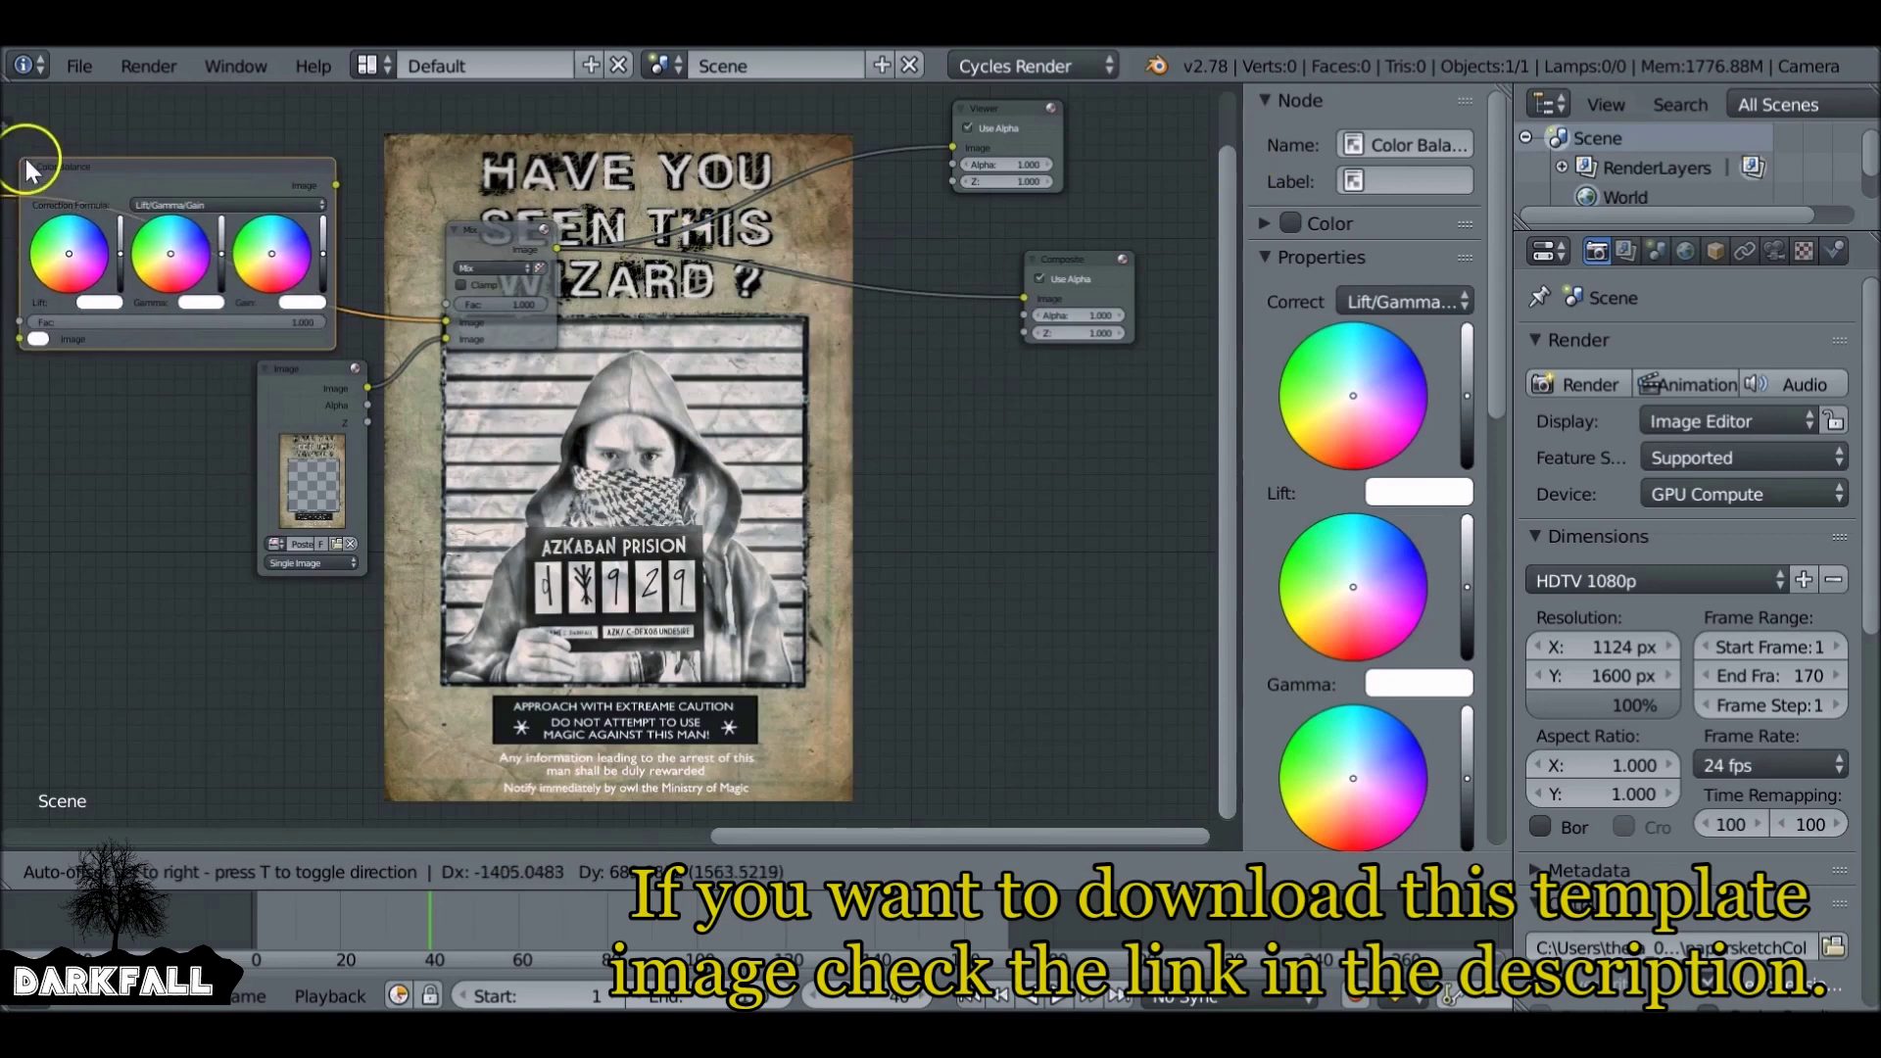